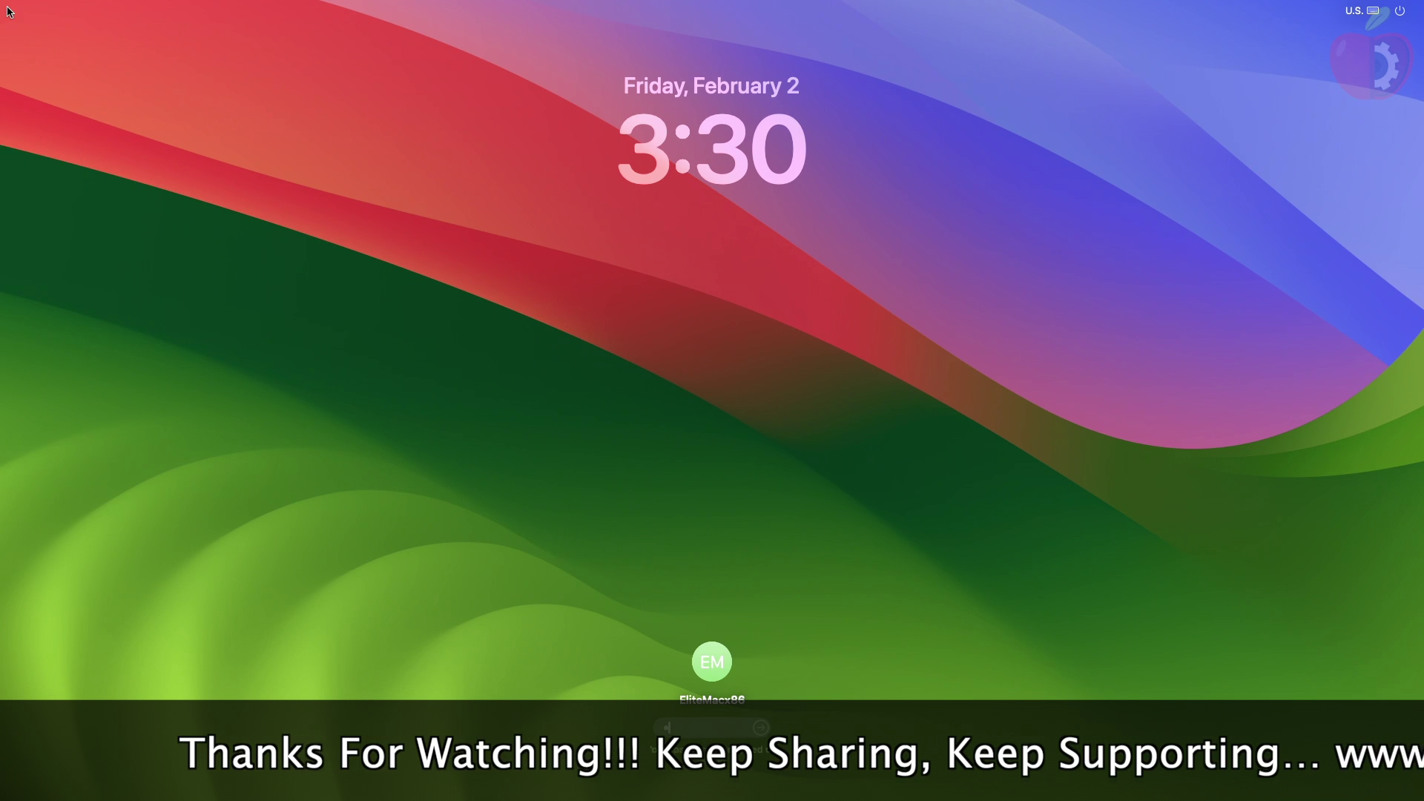
# Step: Submit the account password at the macOS login screen to reach the desktop
pyautogui.press('Return')
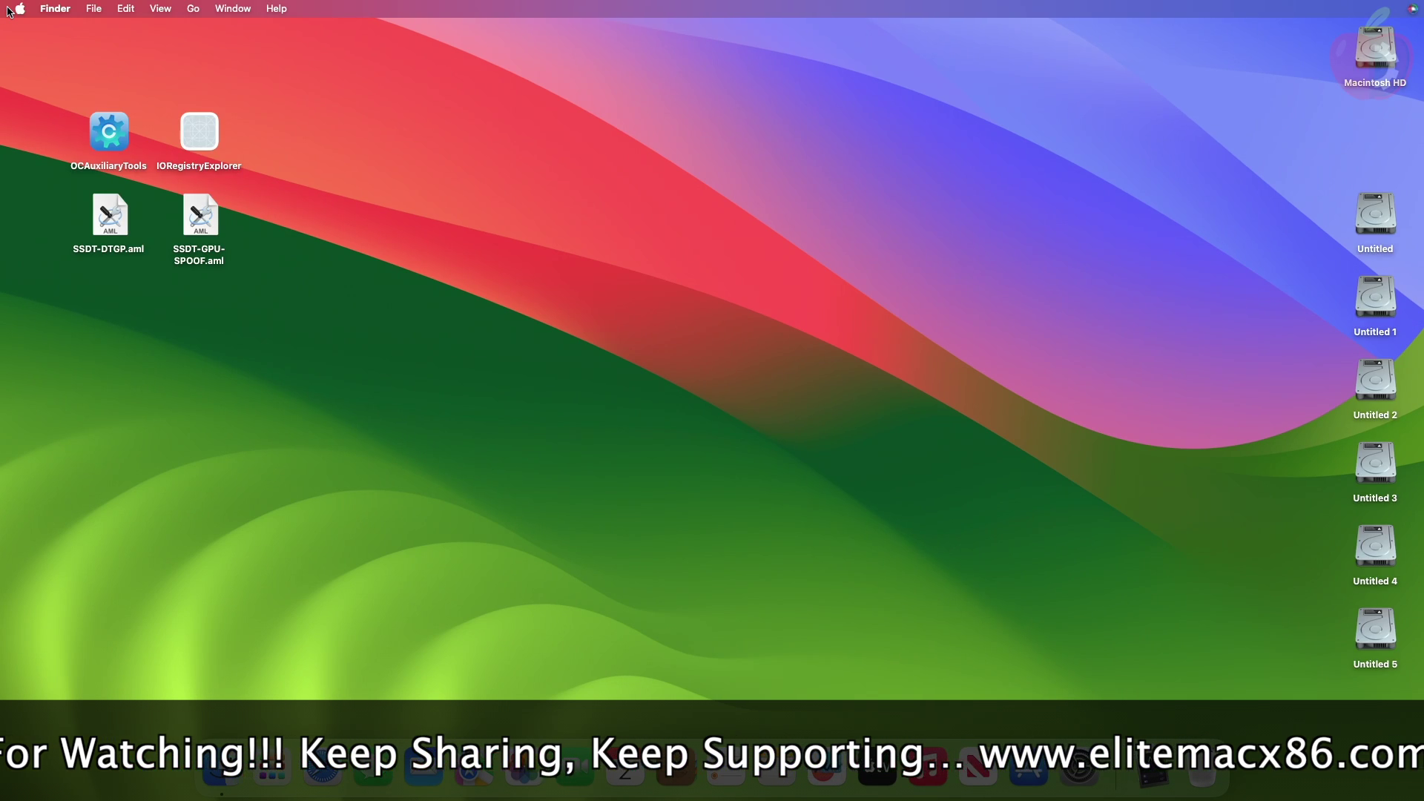
pyautogui.click(1239, 10)
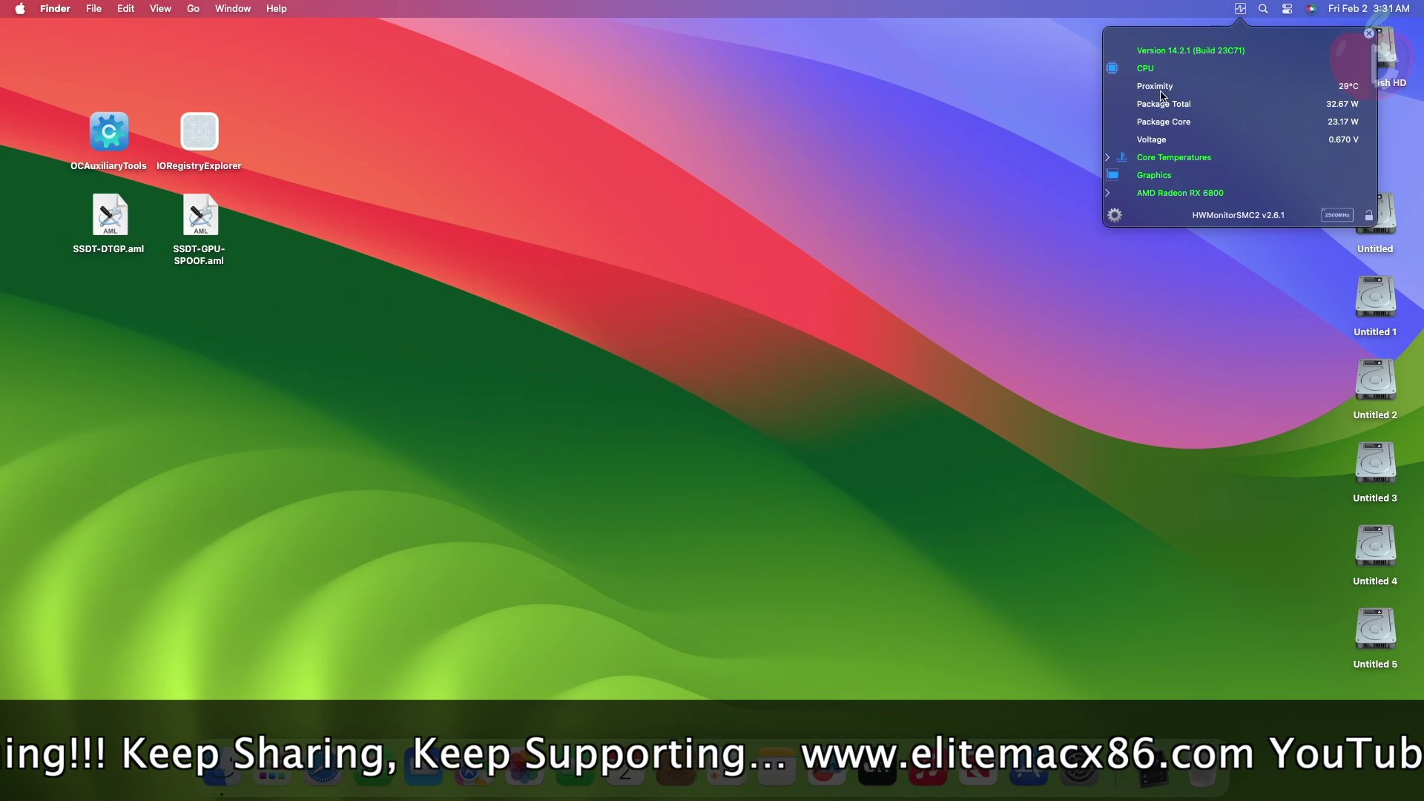
pyautogui.scroll(-2, 1146, 133)
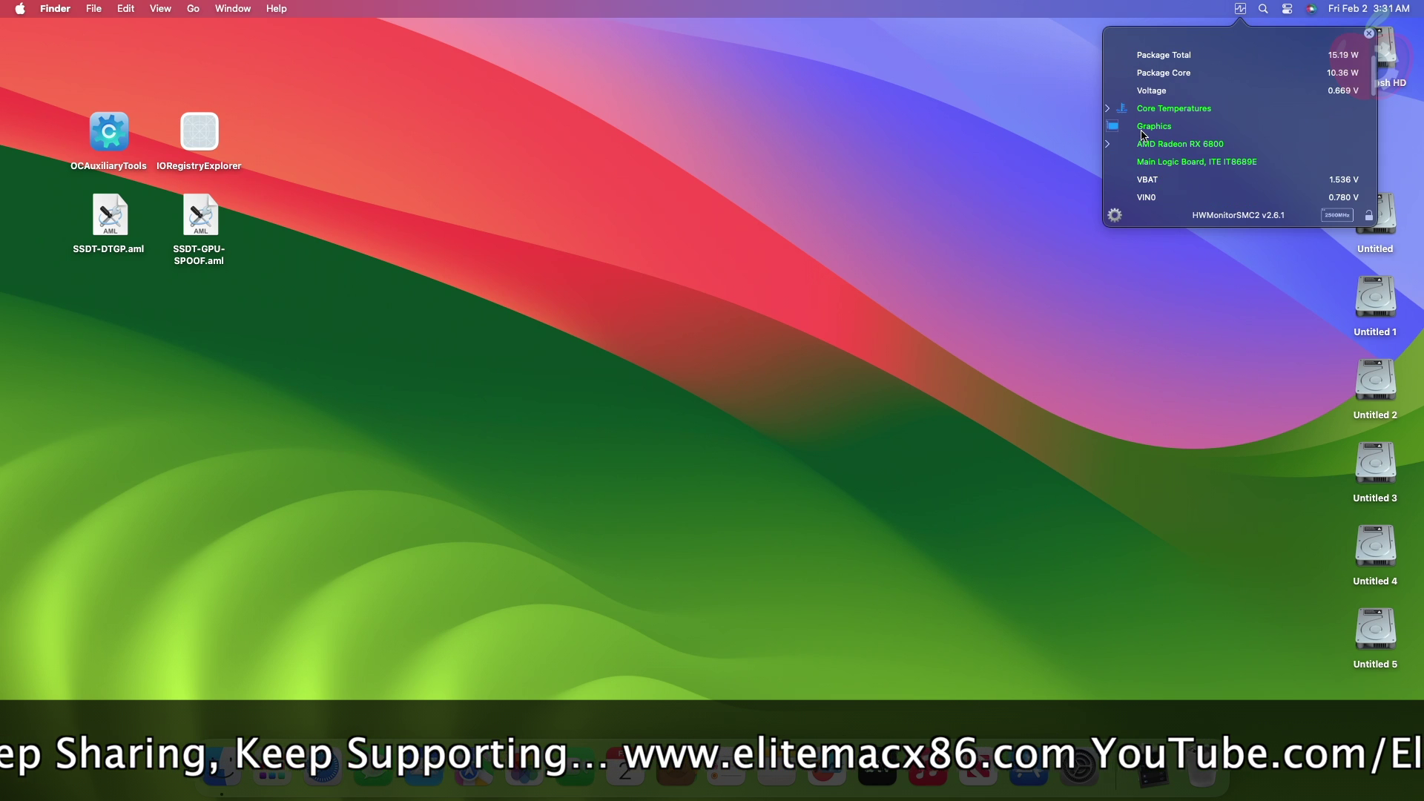
pyautogui.click(1109, 147)
pyautogui.scroll(-3, 1137, 155)
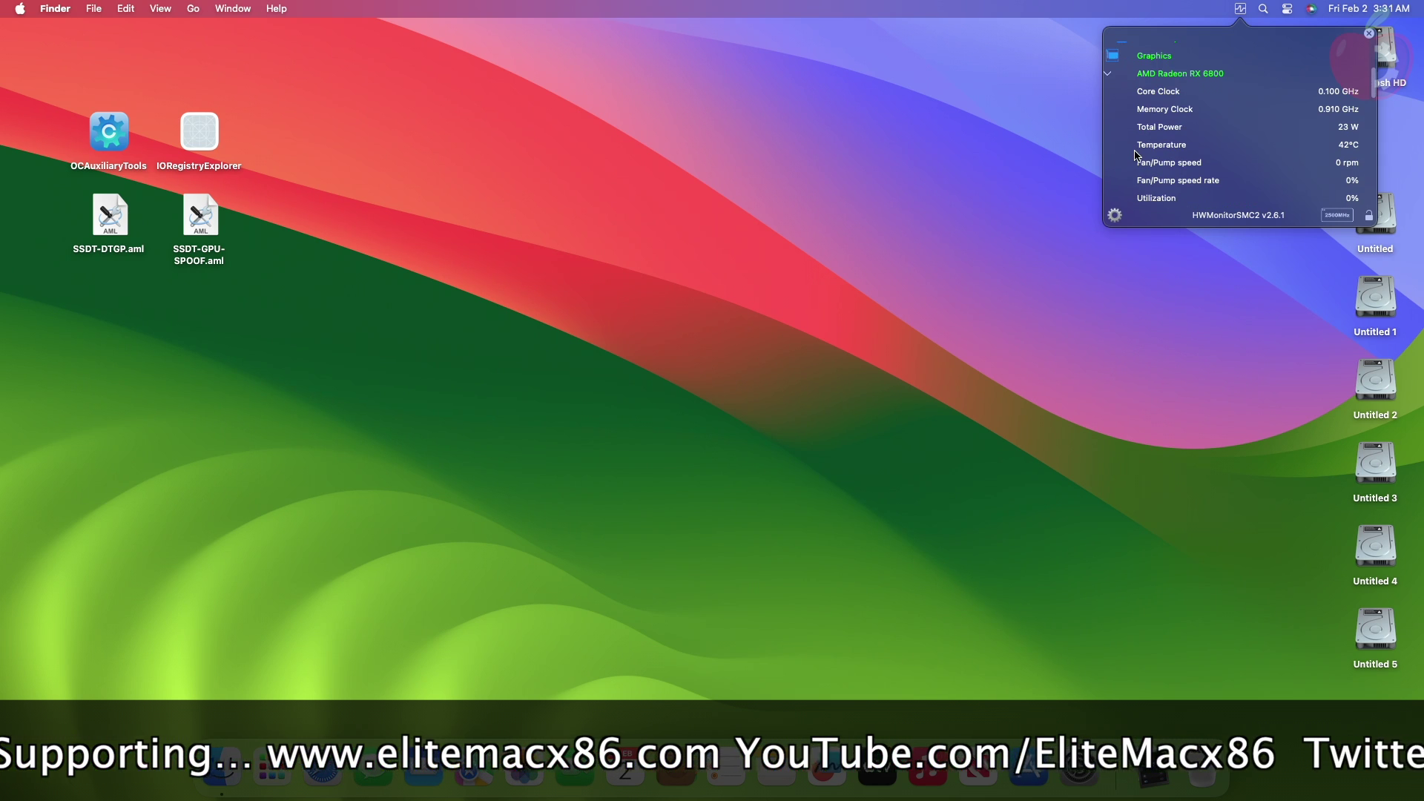
pyautogui.click(1261, 151)
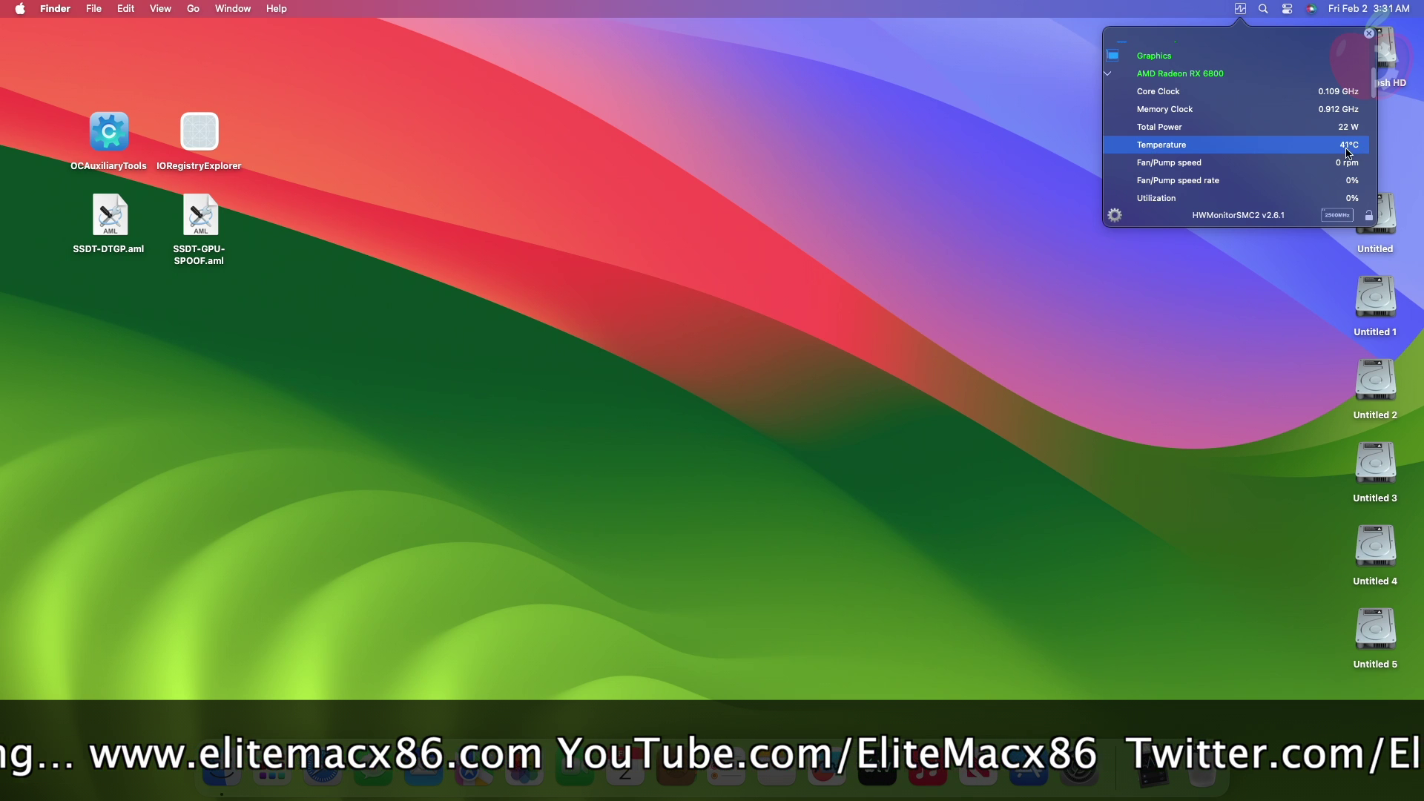
pyautogui.click(1339, 166)
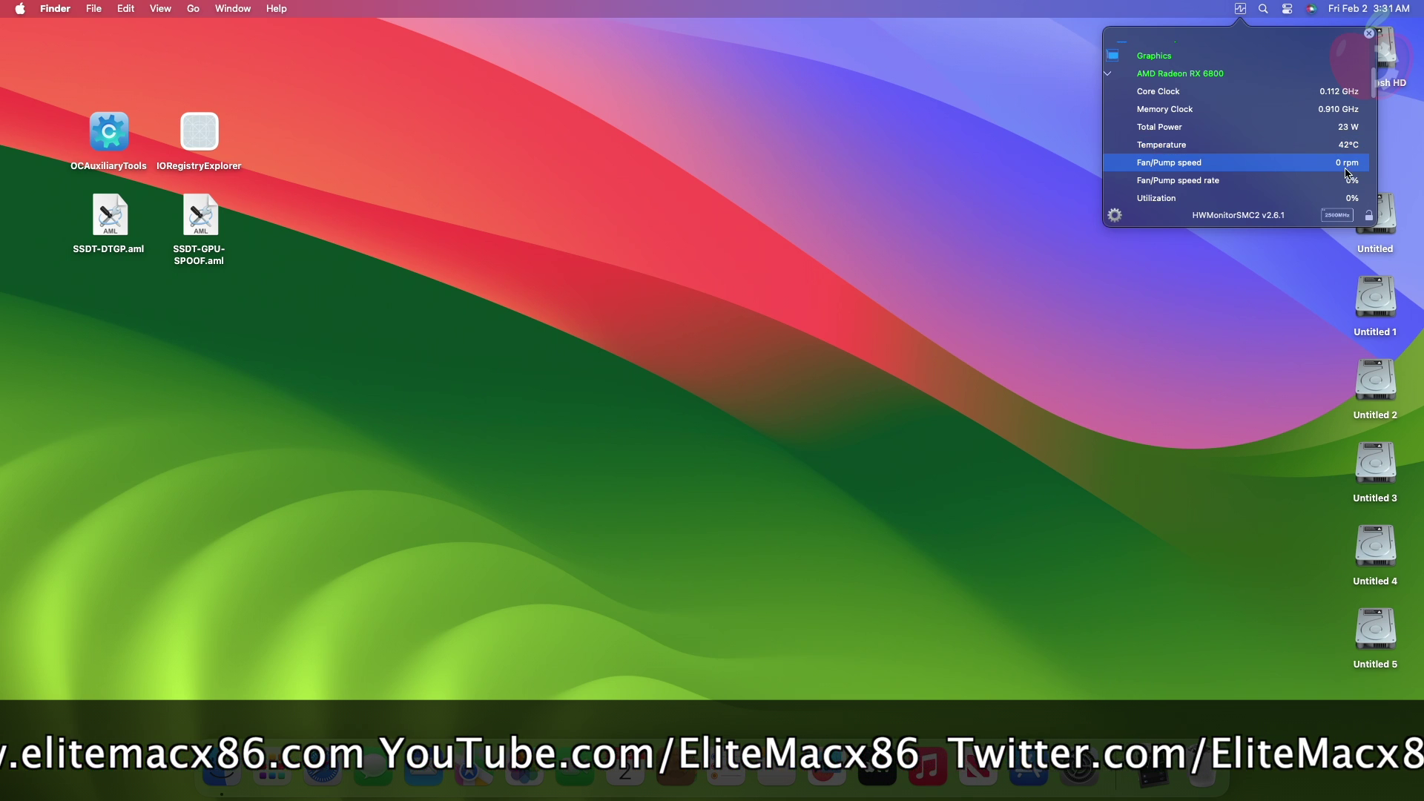
pyautogui.click(1192, 185)
pyautogui.scroll(-1, 1201, 185)
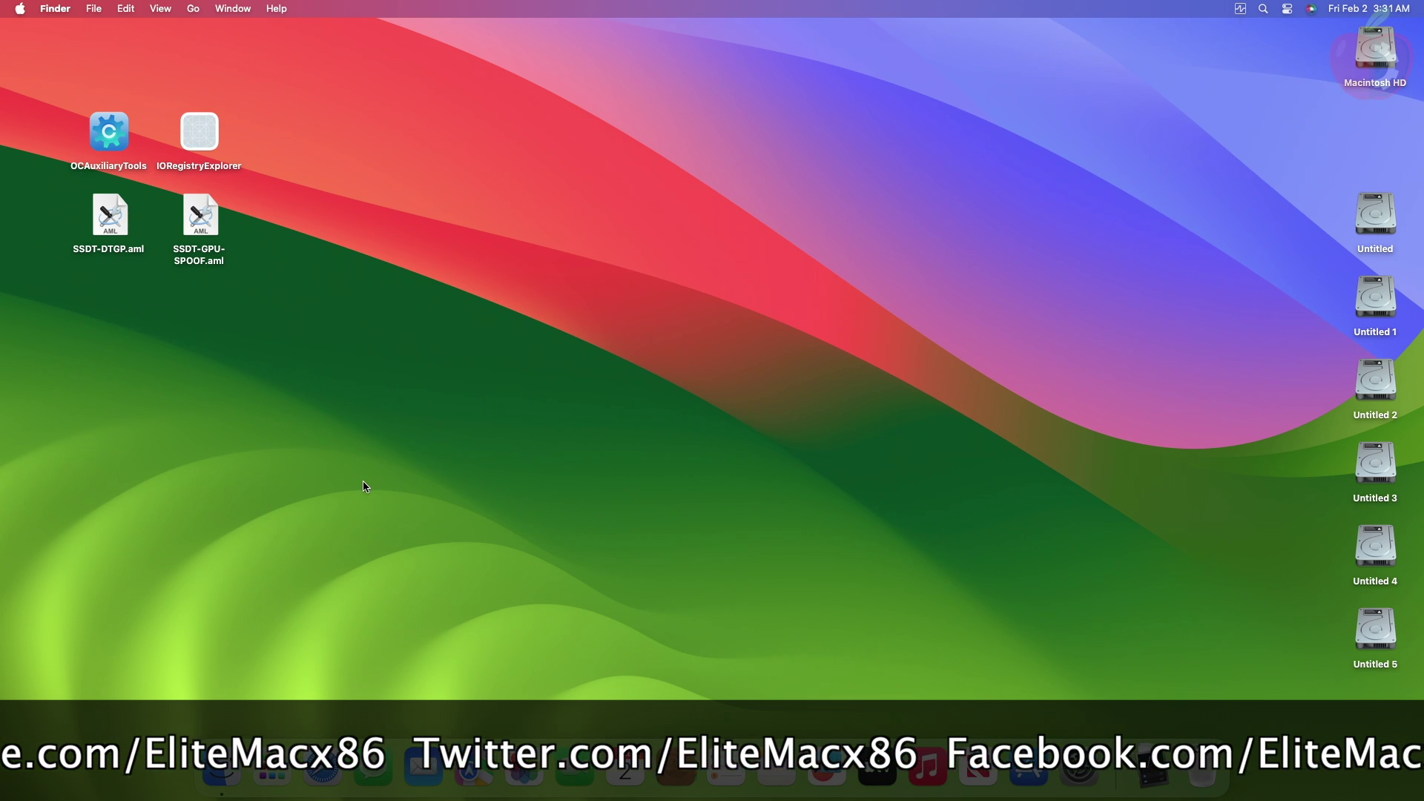
# Step: Launch LuxMark from Launchpad and show HWMonitorSMC2's live RX 6800 sensor readings
pyautogui.click(272, 775)
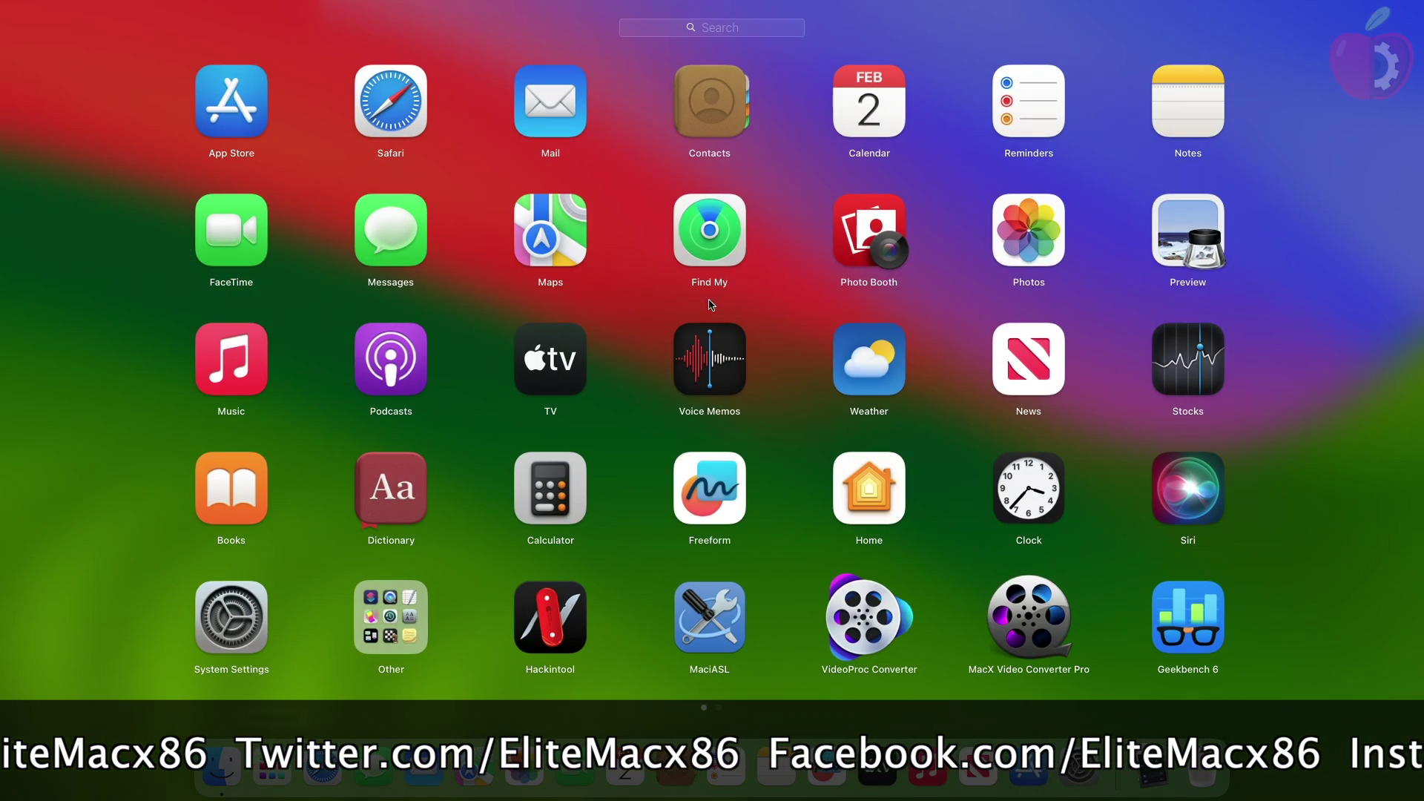
pyautogui.scroll(-2, 1187, 290)
pyautogui.click(710, 118)
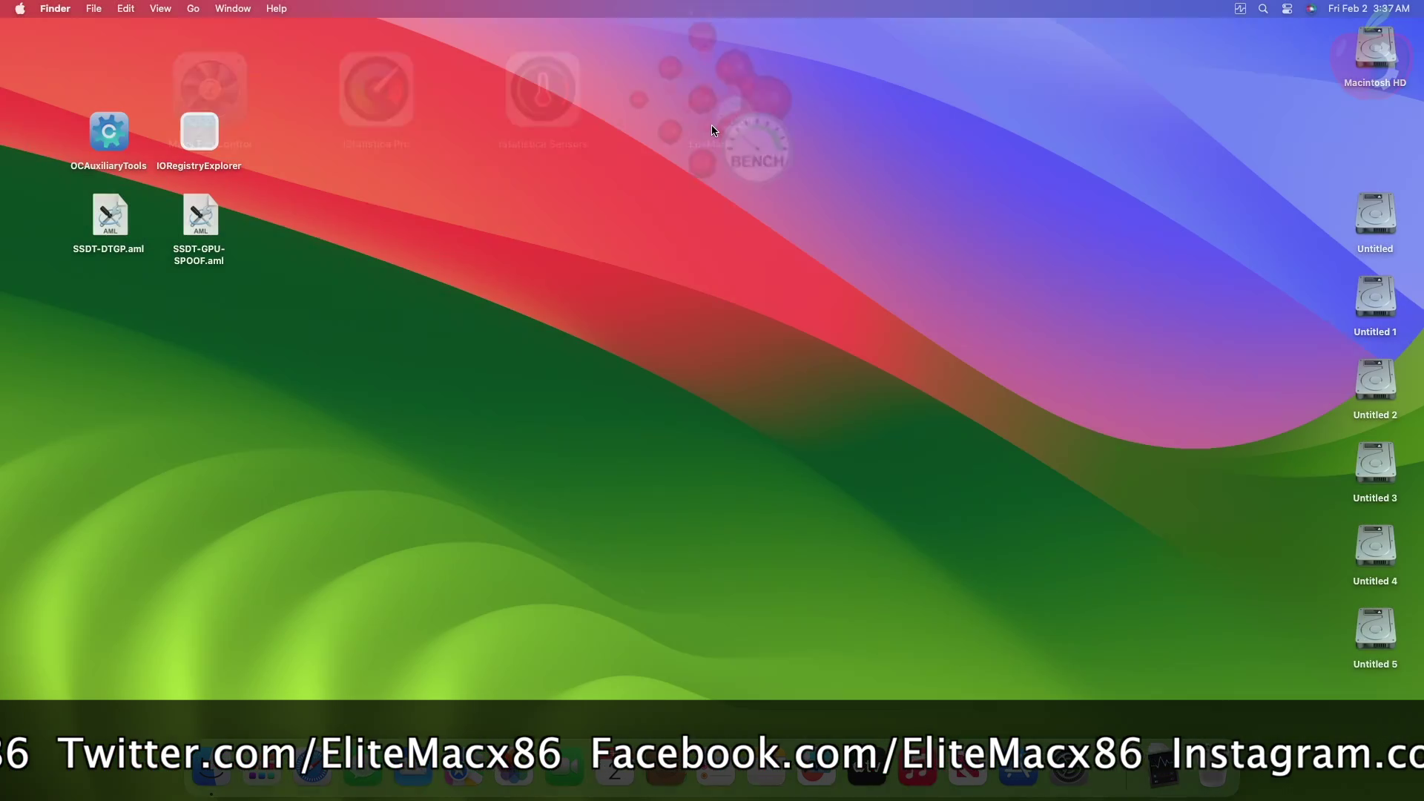
pyautogui.click(1234, 9)
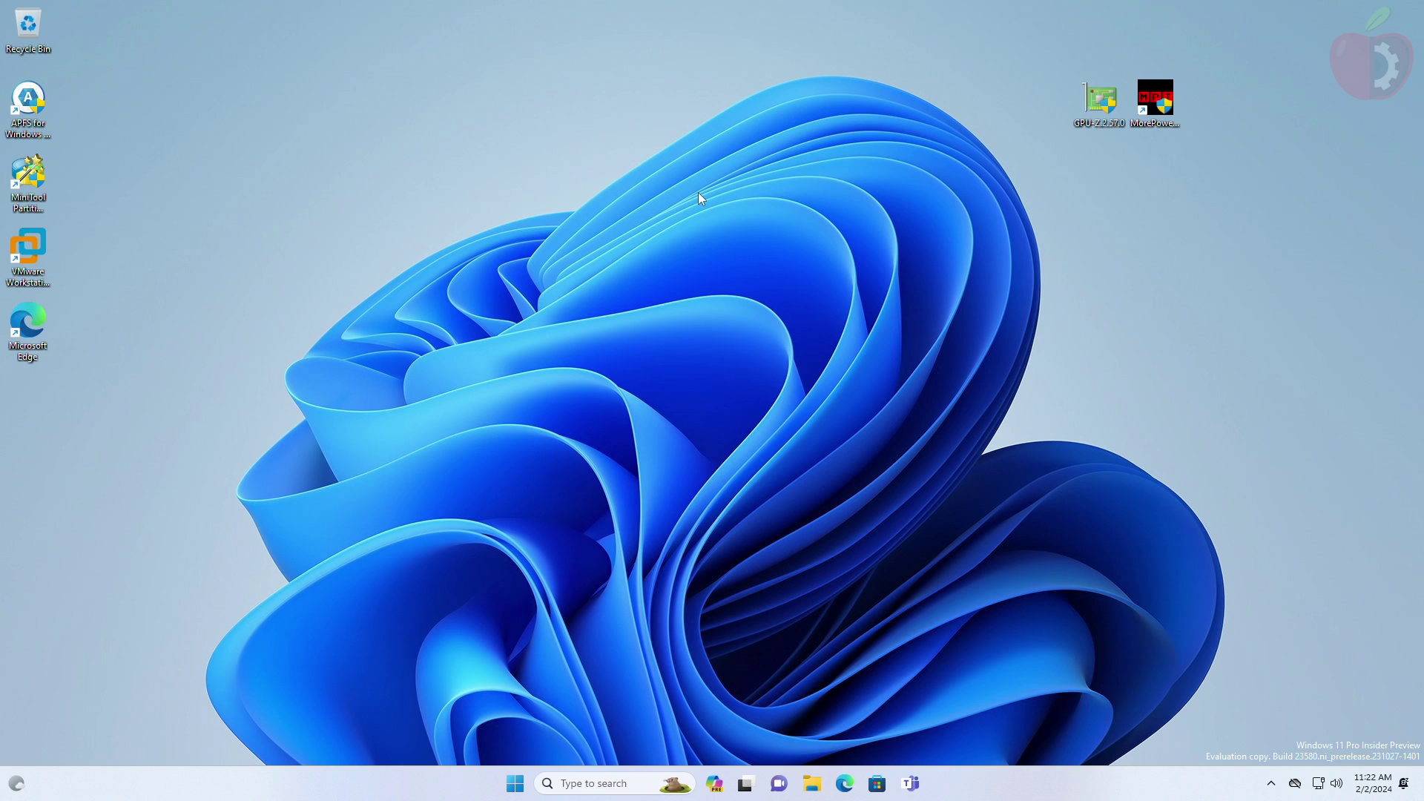
# Step: Export the RX 6800 video BIOS from GPU-Z to the Desktop as RX6800.rom, then close GPU-Z
pyautogui.doubleClick(1116, 110)
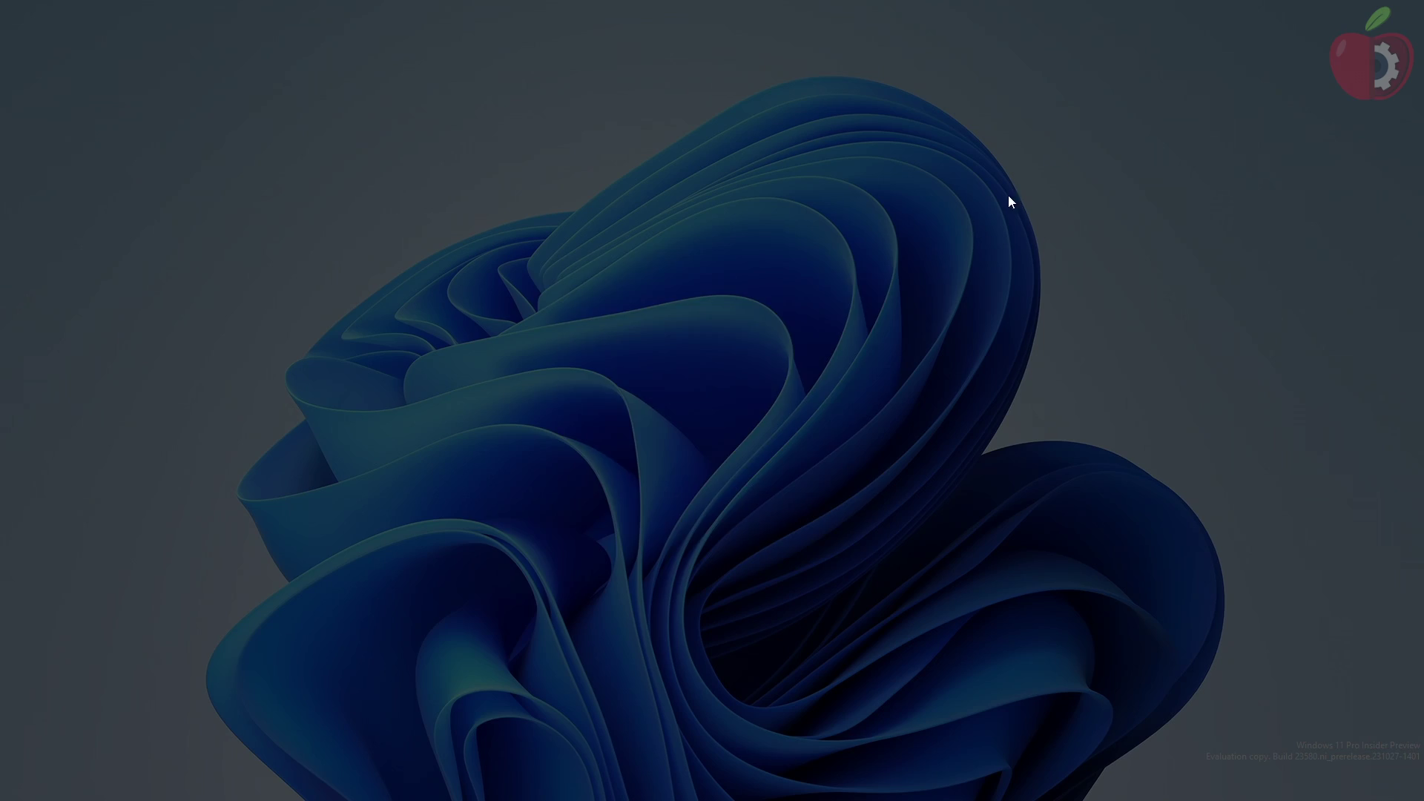
pyautogui.click(645, 512)
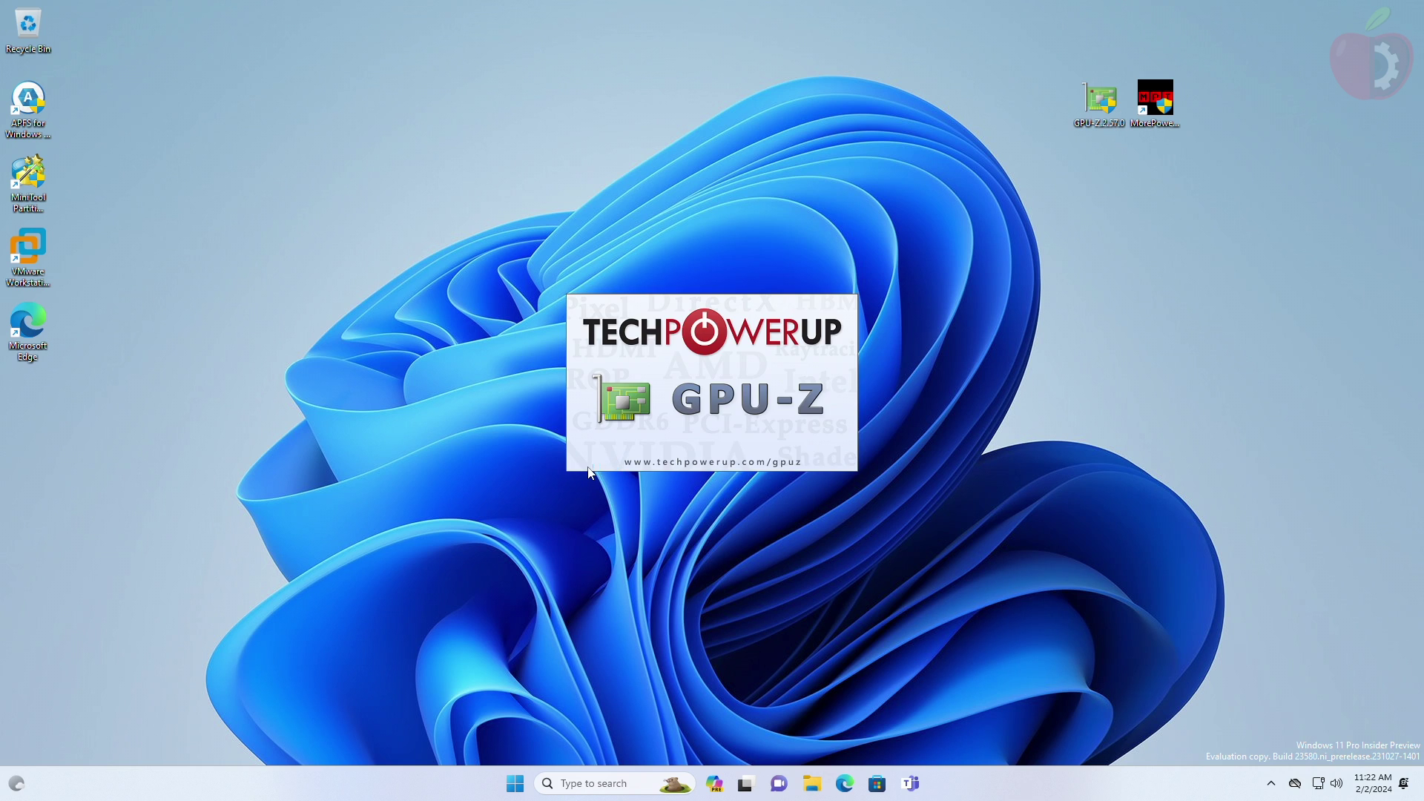
pyautogui.click(794, 312)
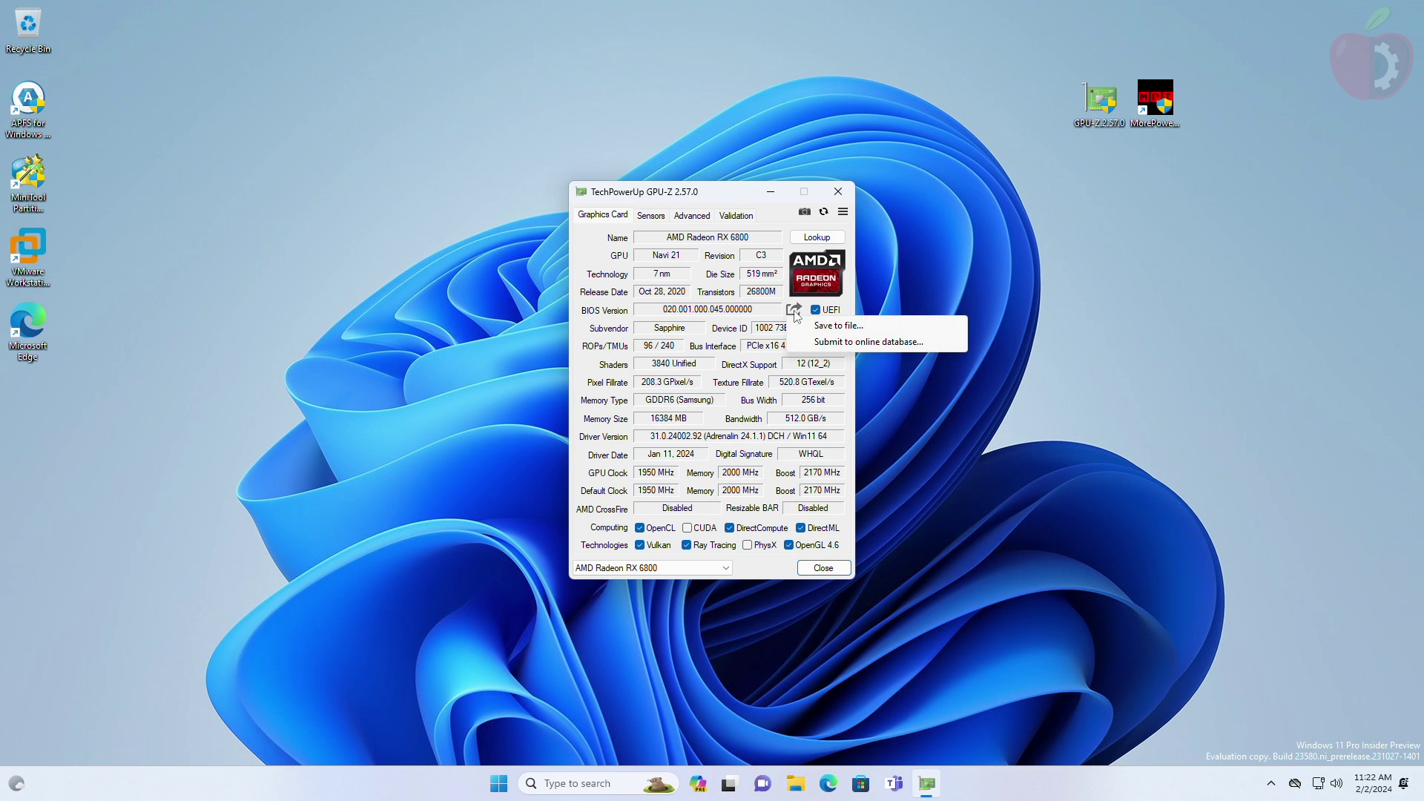
pyautogui.click(843, 325)
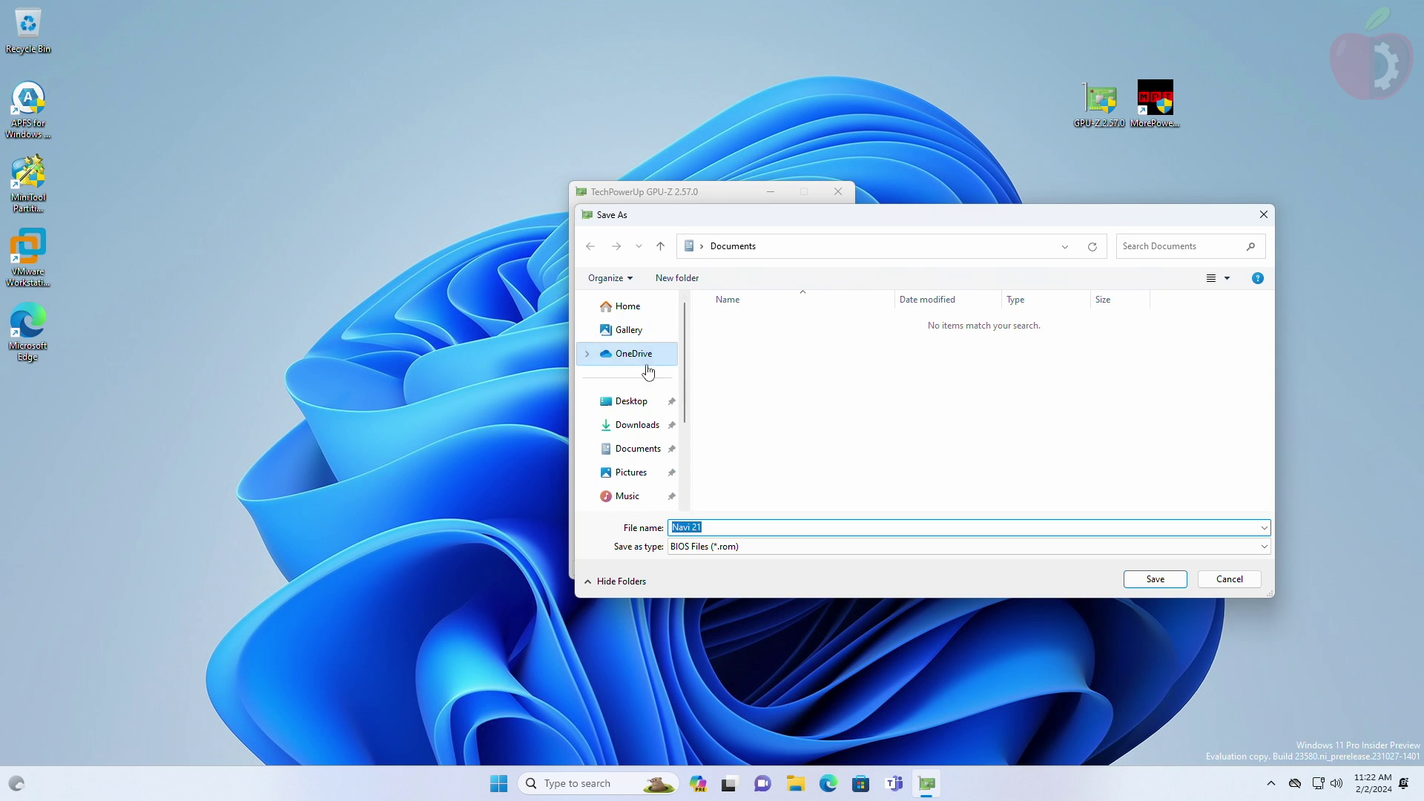
pyautogui.click(650, 402)
pyautogui.write('RX6800')
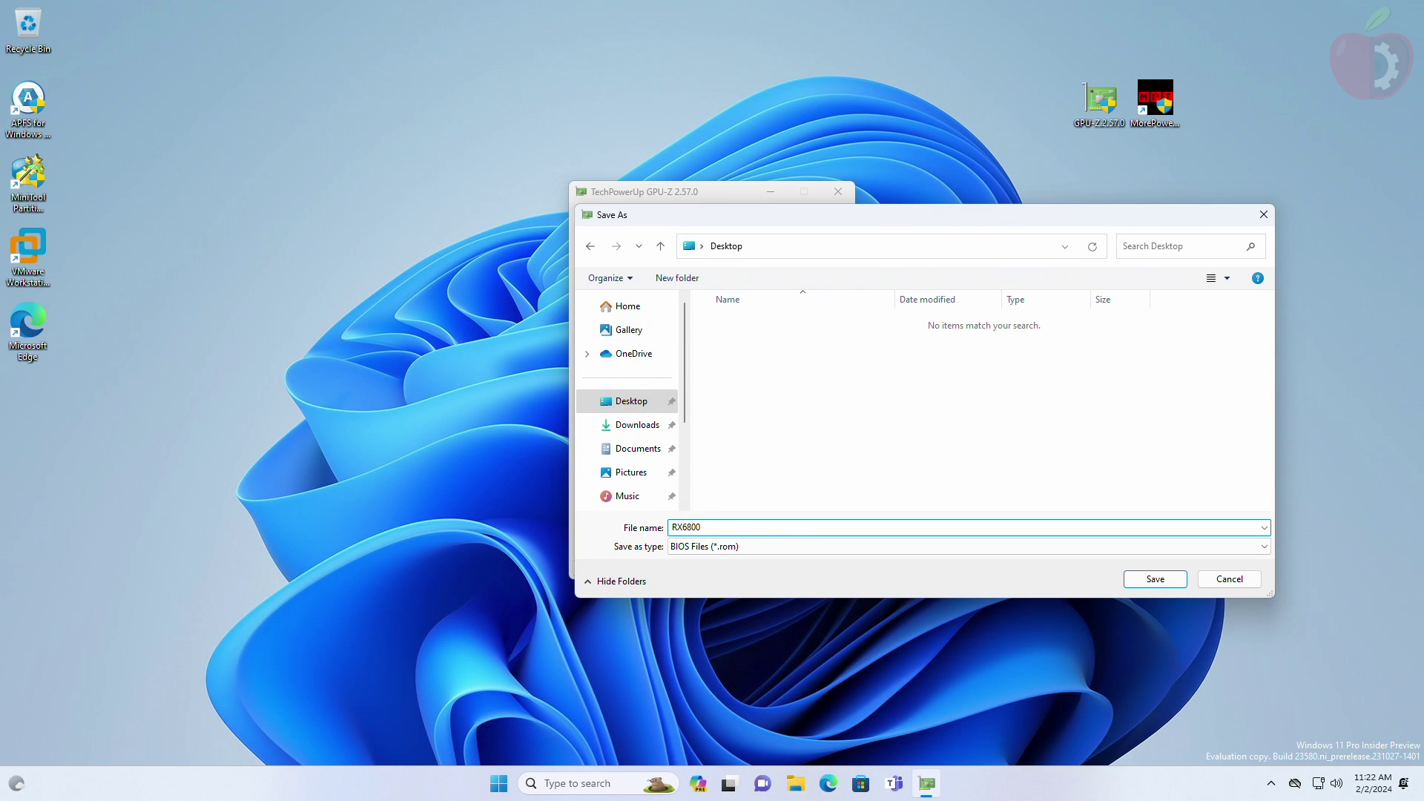
pyautogui.press('Return')
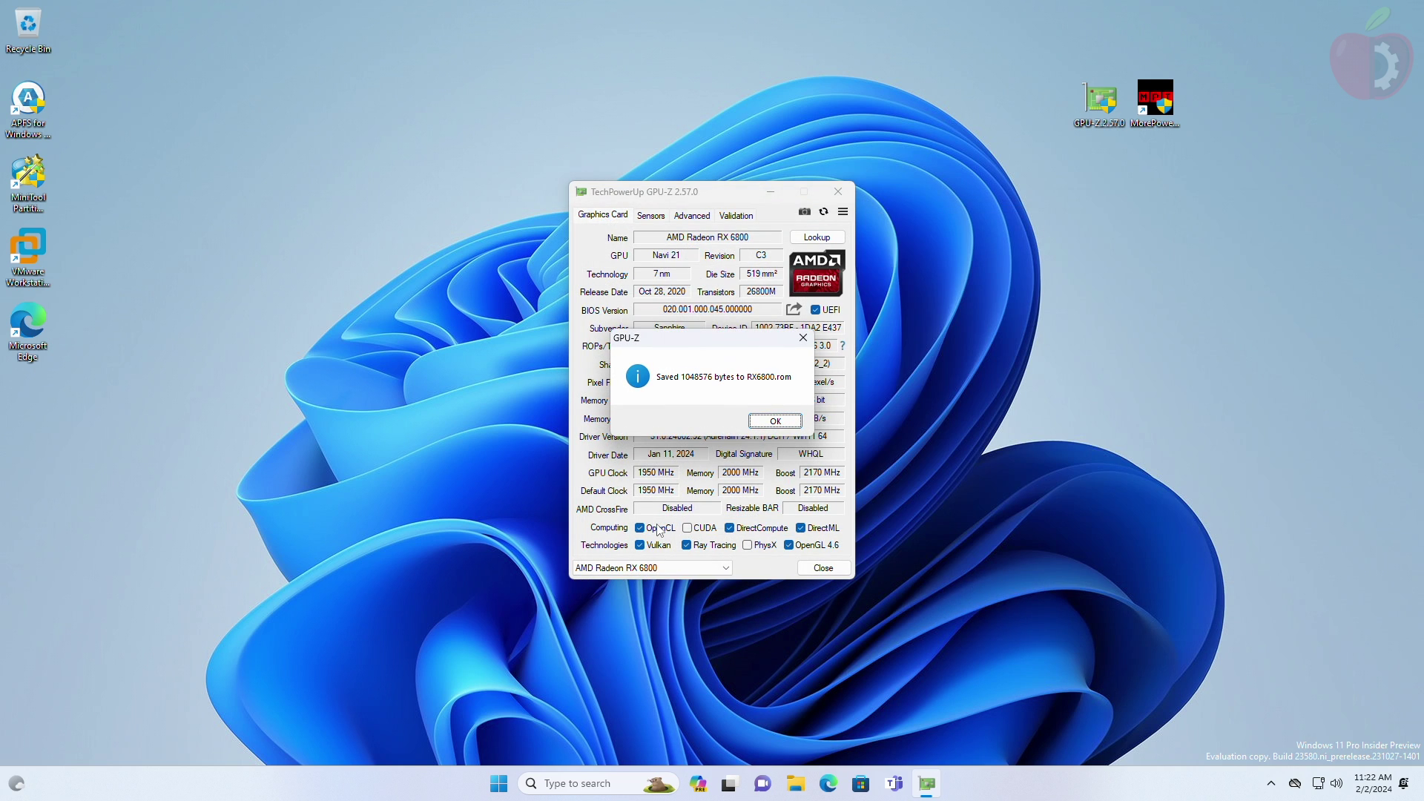
pyautogui.click(775, 420)
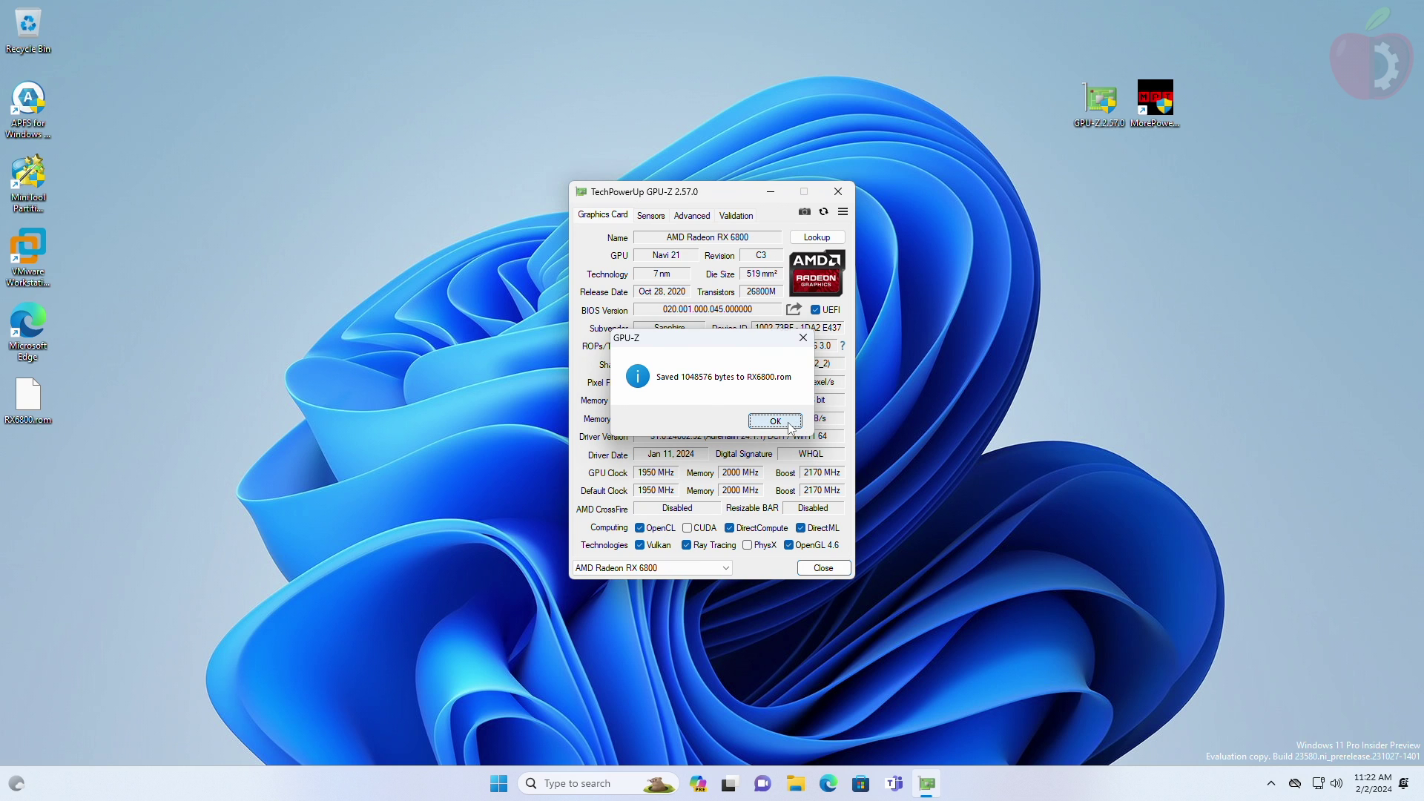
pyautogui.click(816, 568)
# Step: Load Desktop\RX6800.rom into MorePowerTool and switch off Zero RPM Enable
pyautogui.doubleClick(1154, 98)
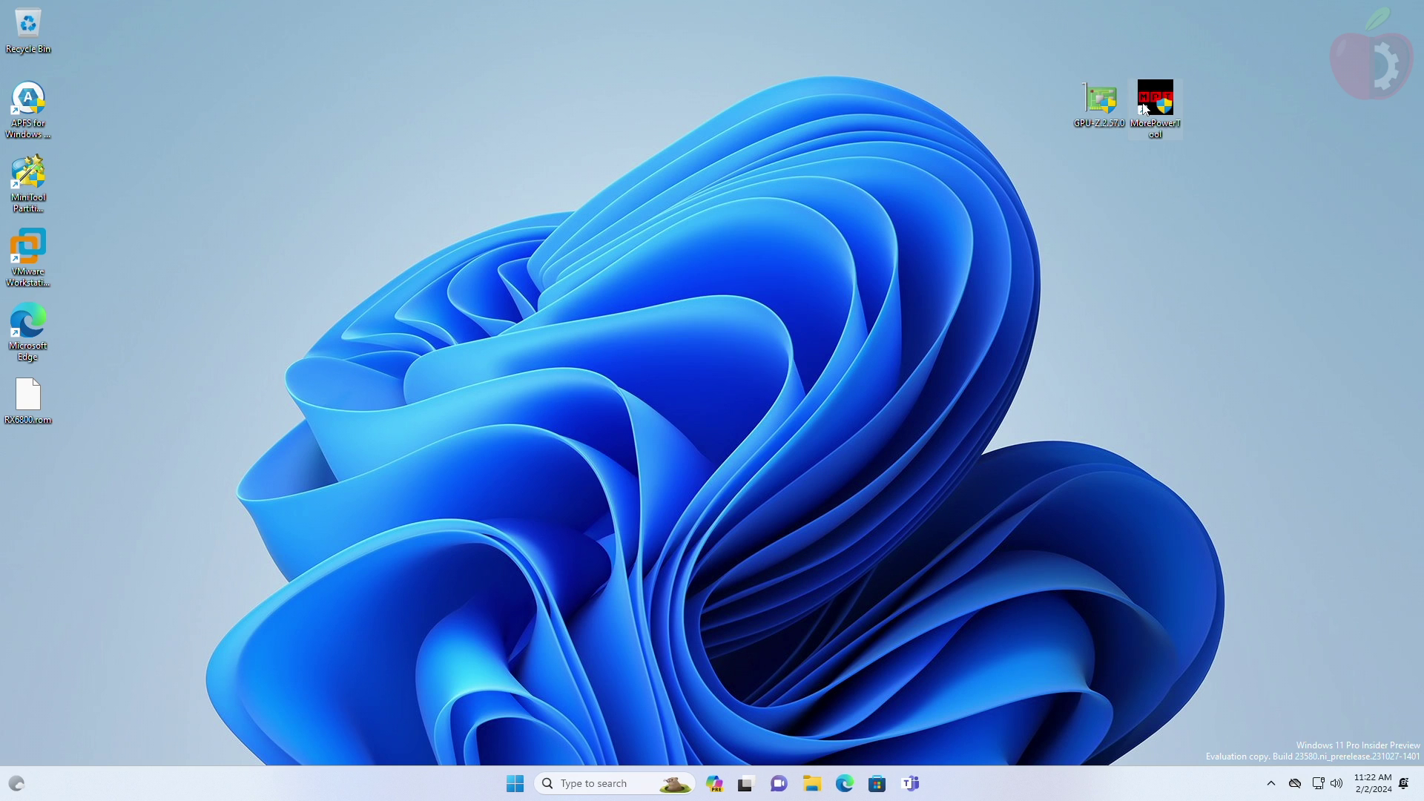
pyautogui.press('Return')
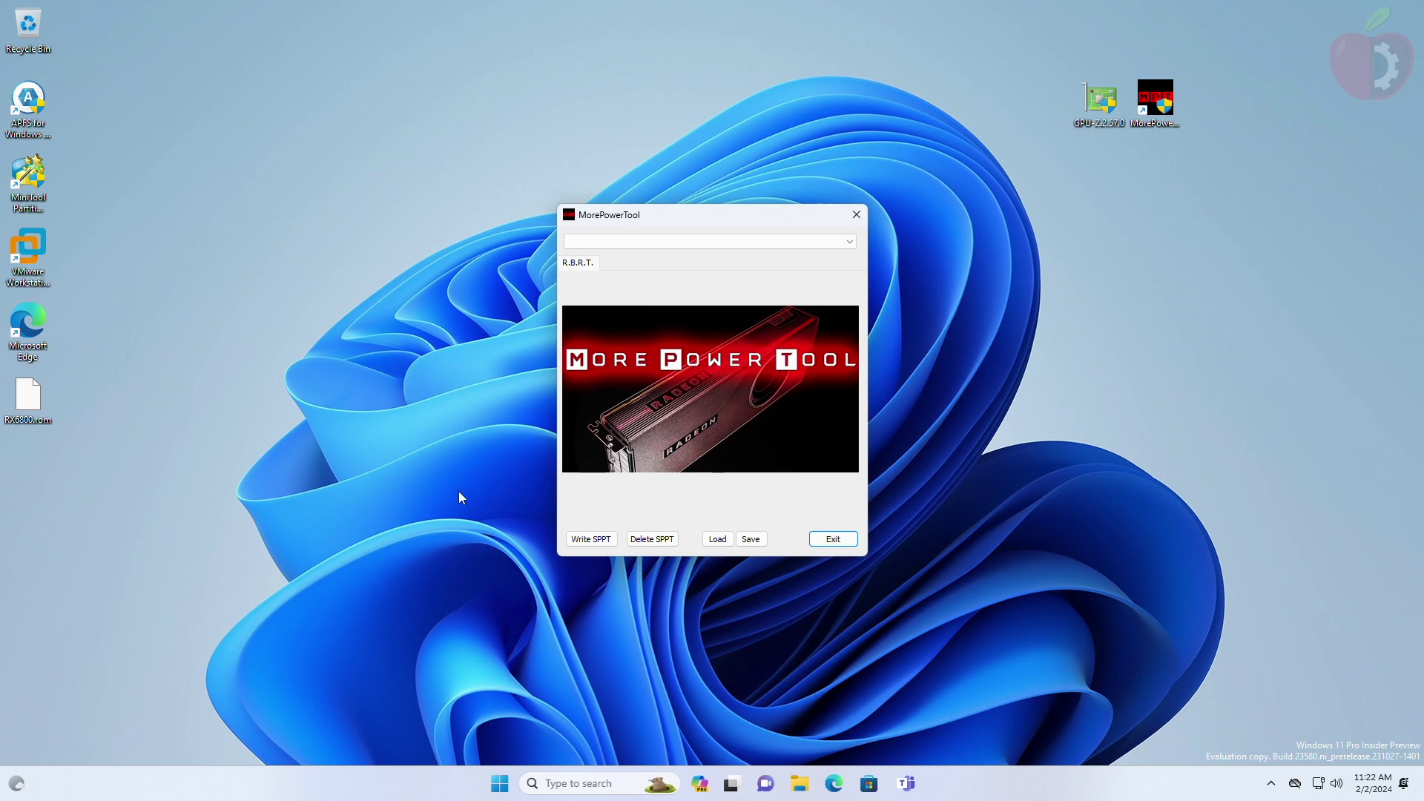
pyautogui.click(717, 539)
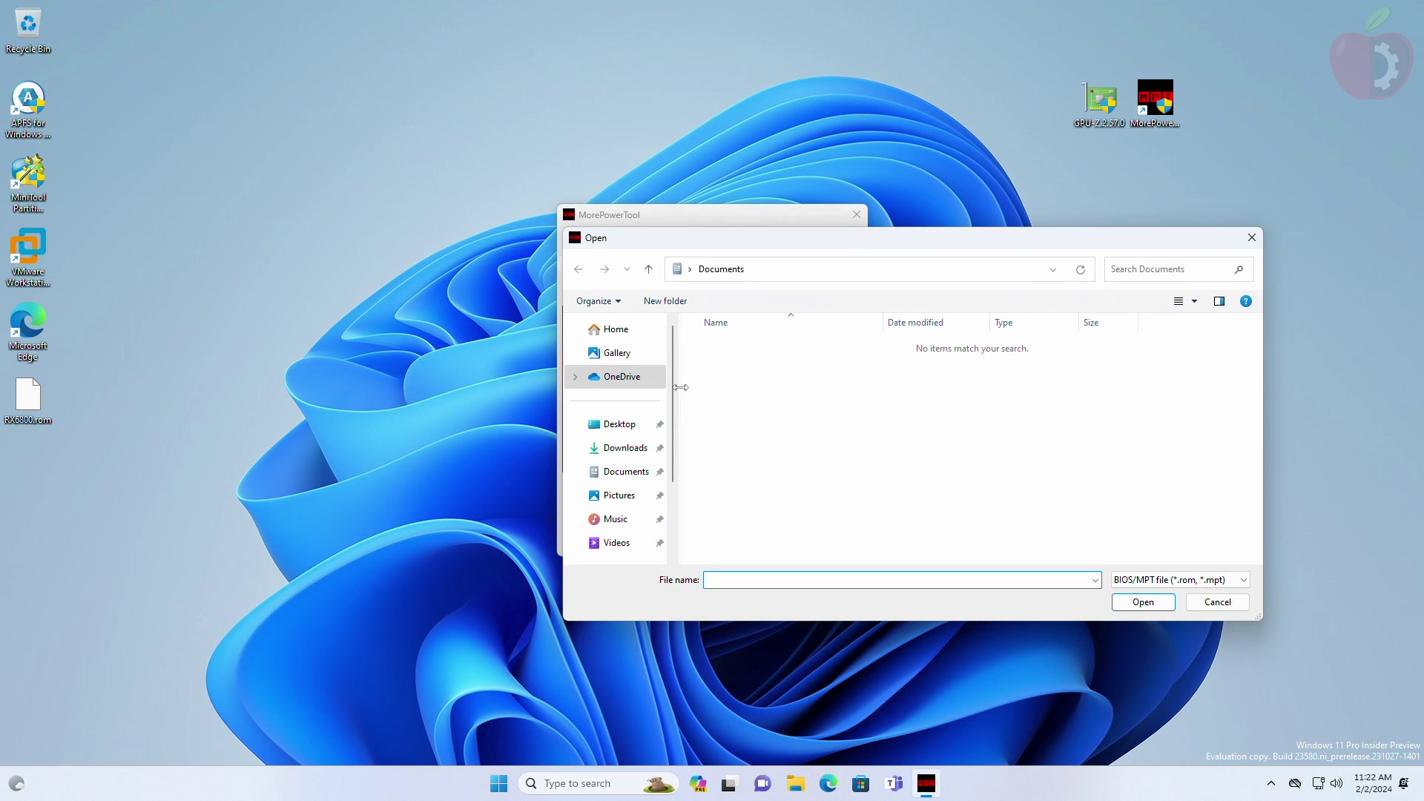
pyautogui.click(627, 424)
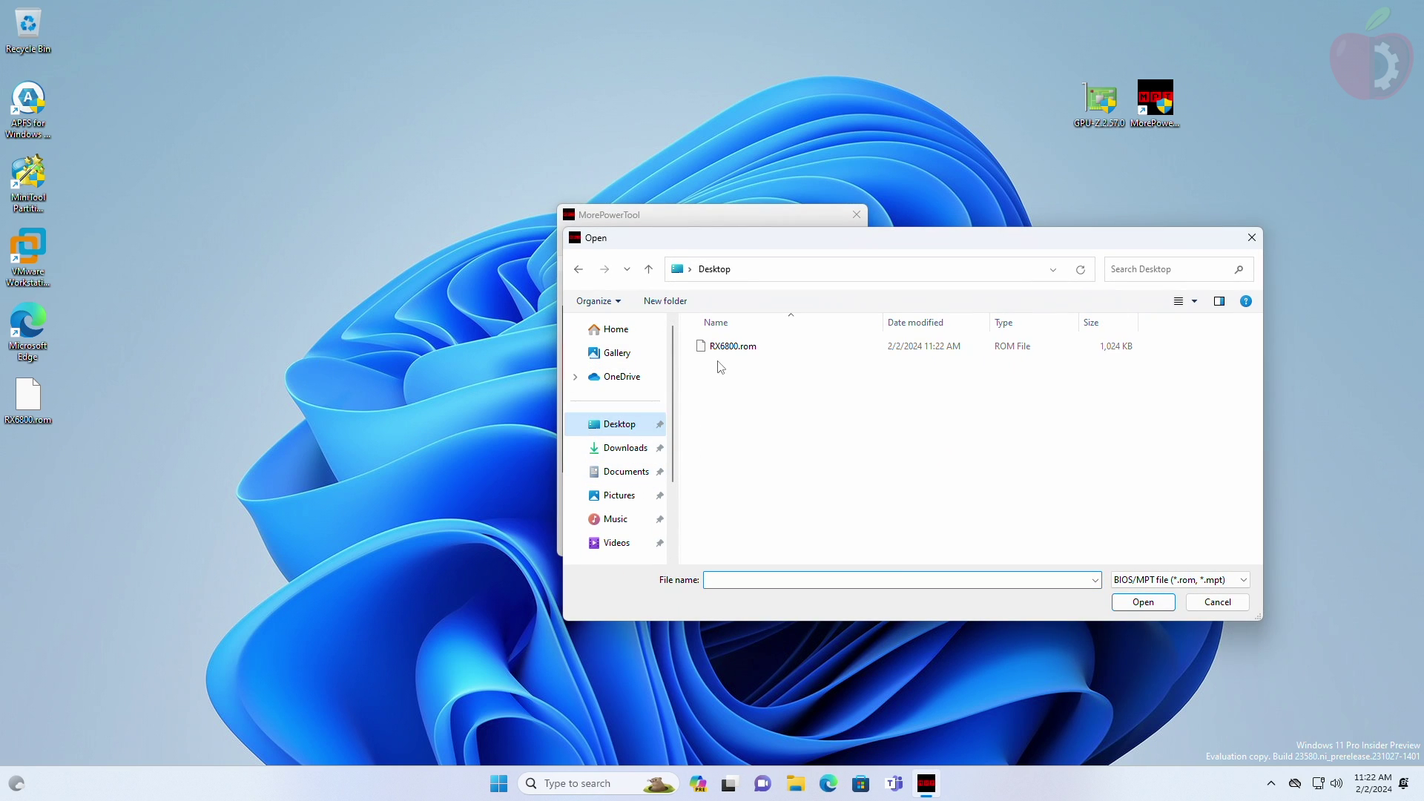
pyautogui.click(732, 350)
pyautogui.doubleClick(732, 350)
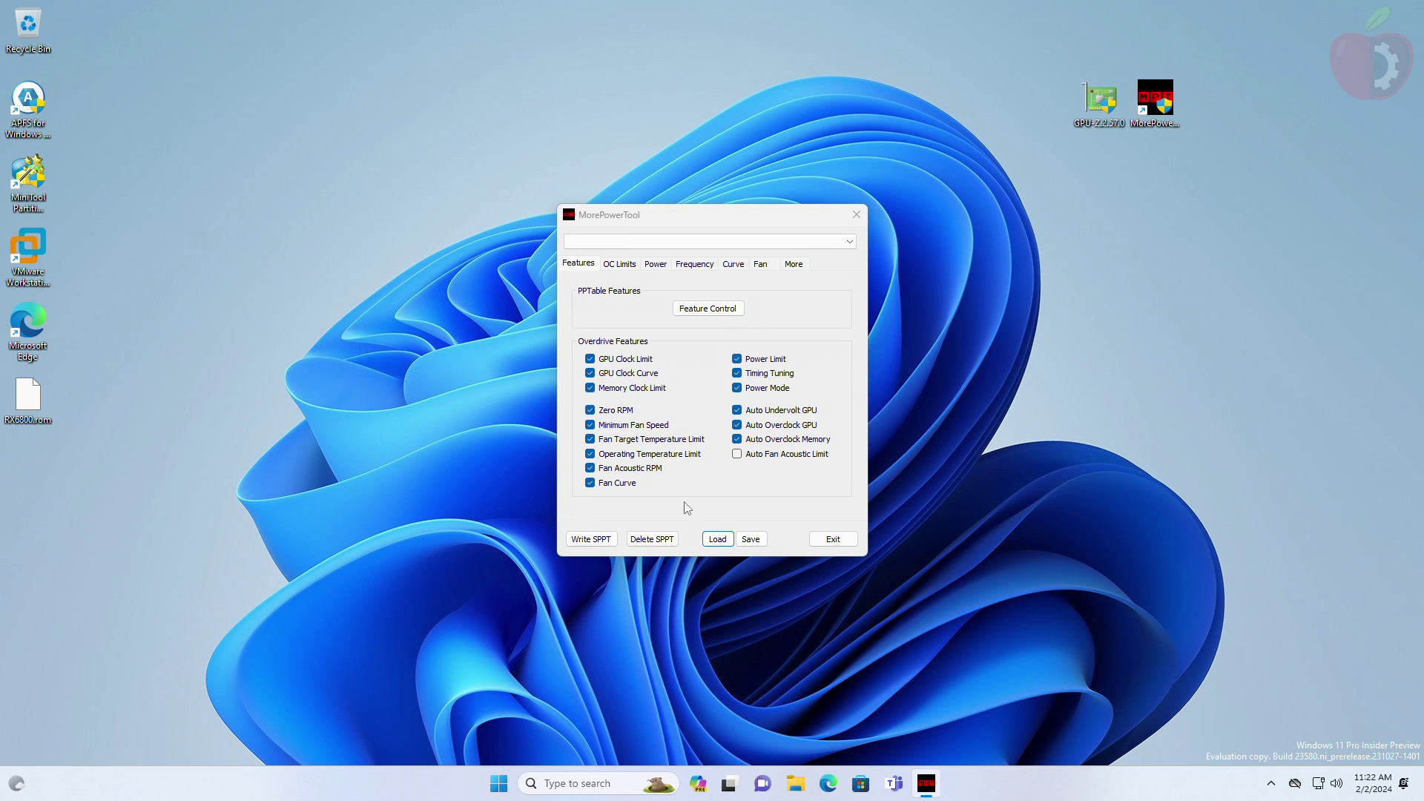
pyautogui.click(611, 412)
pyautogui.click(761, 268)
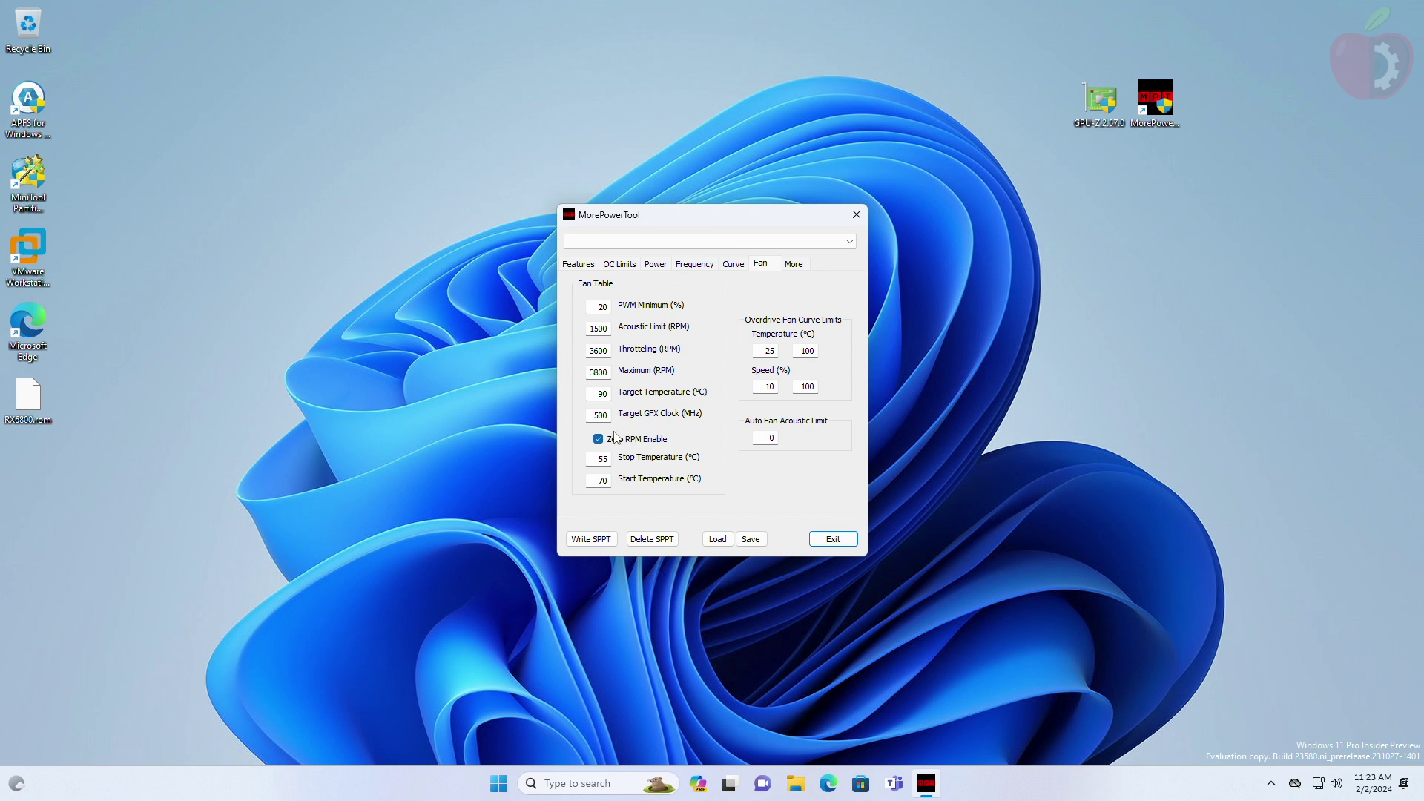
# Step: Save the modified power table to the Desktop as RX6800_mod, type Registry File (*.reg)
pyautogui.click(751, 539)
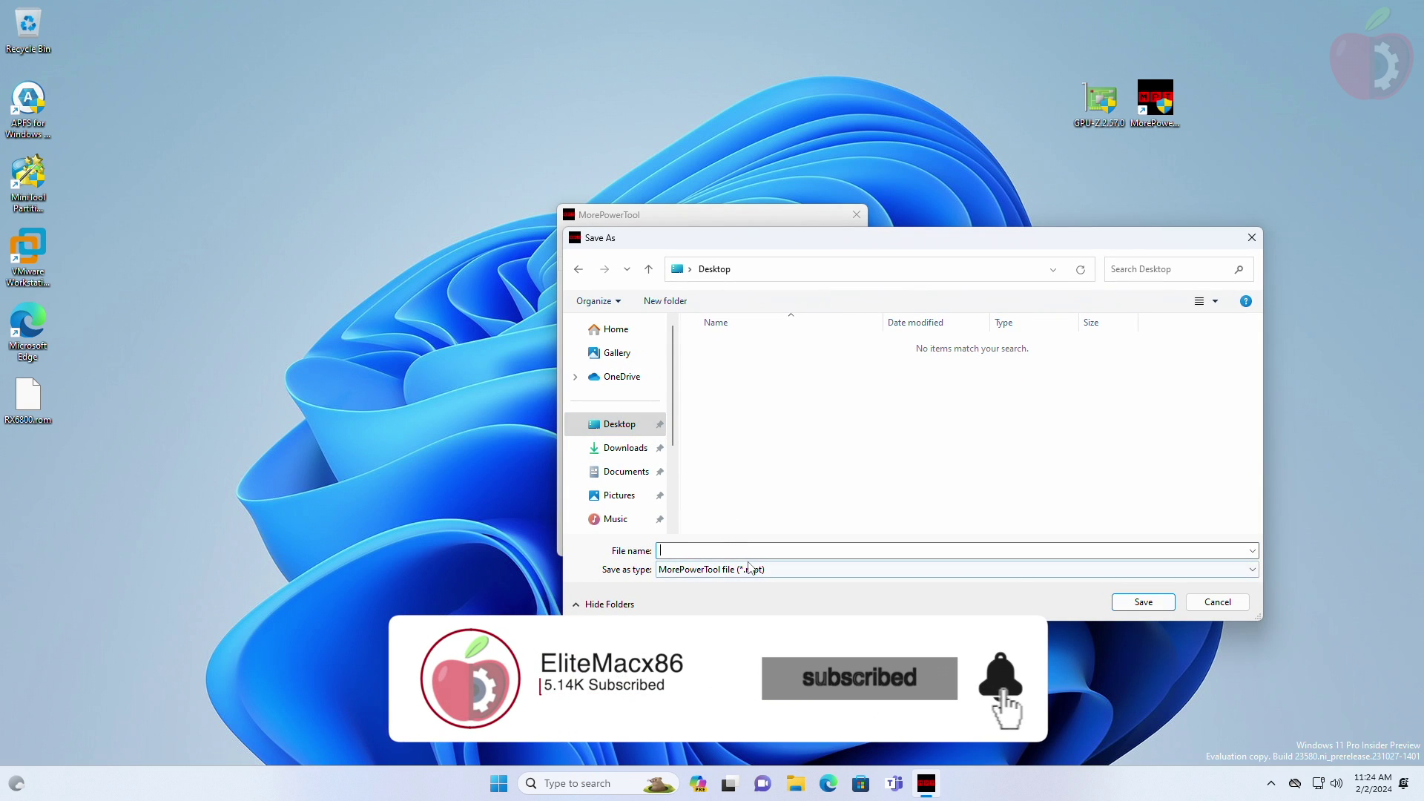
pyautogui.write('RX6800')
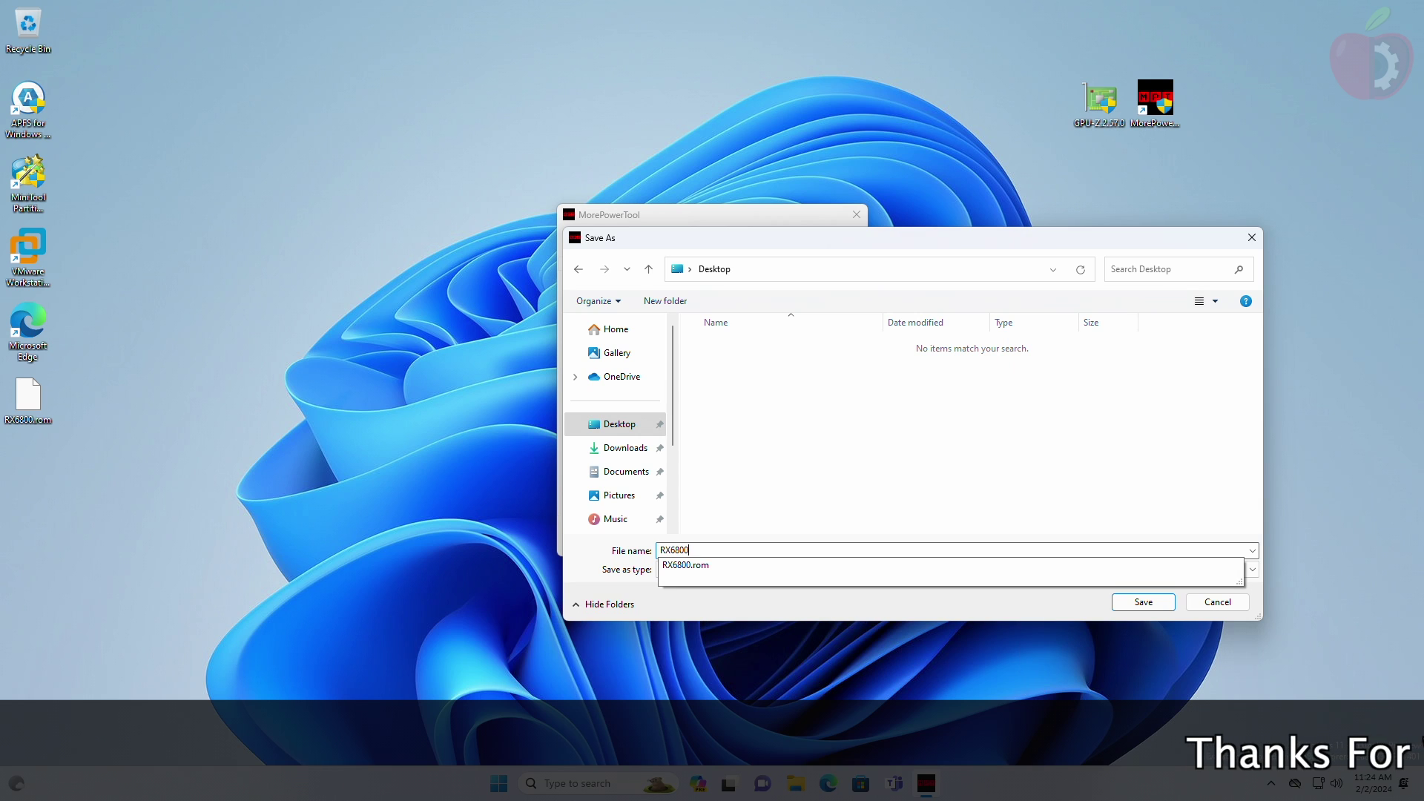
pyautogui.click(748, 550)
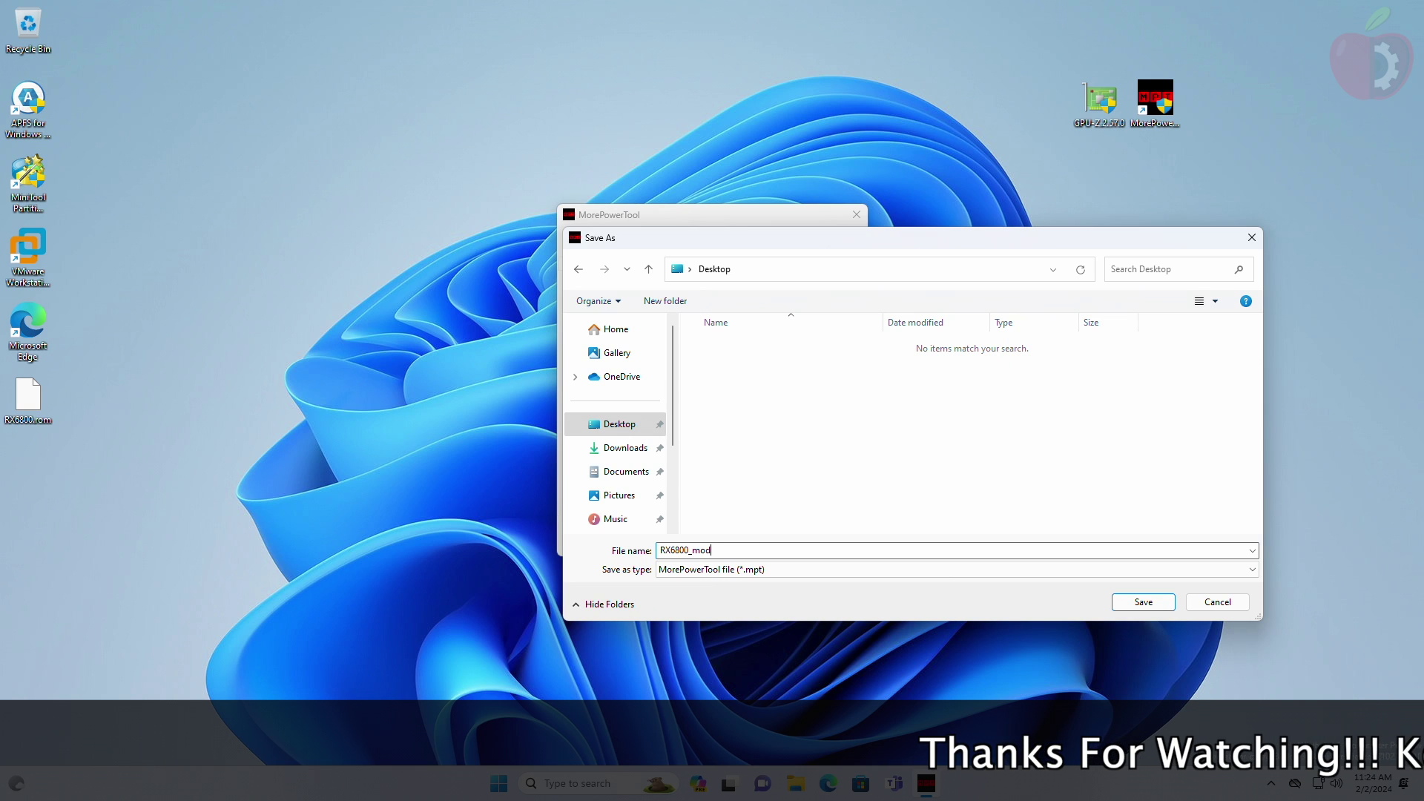
pyautogui.click(697, 571)
pyautogui.click(772, 601)
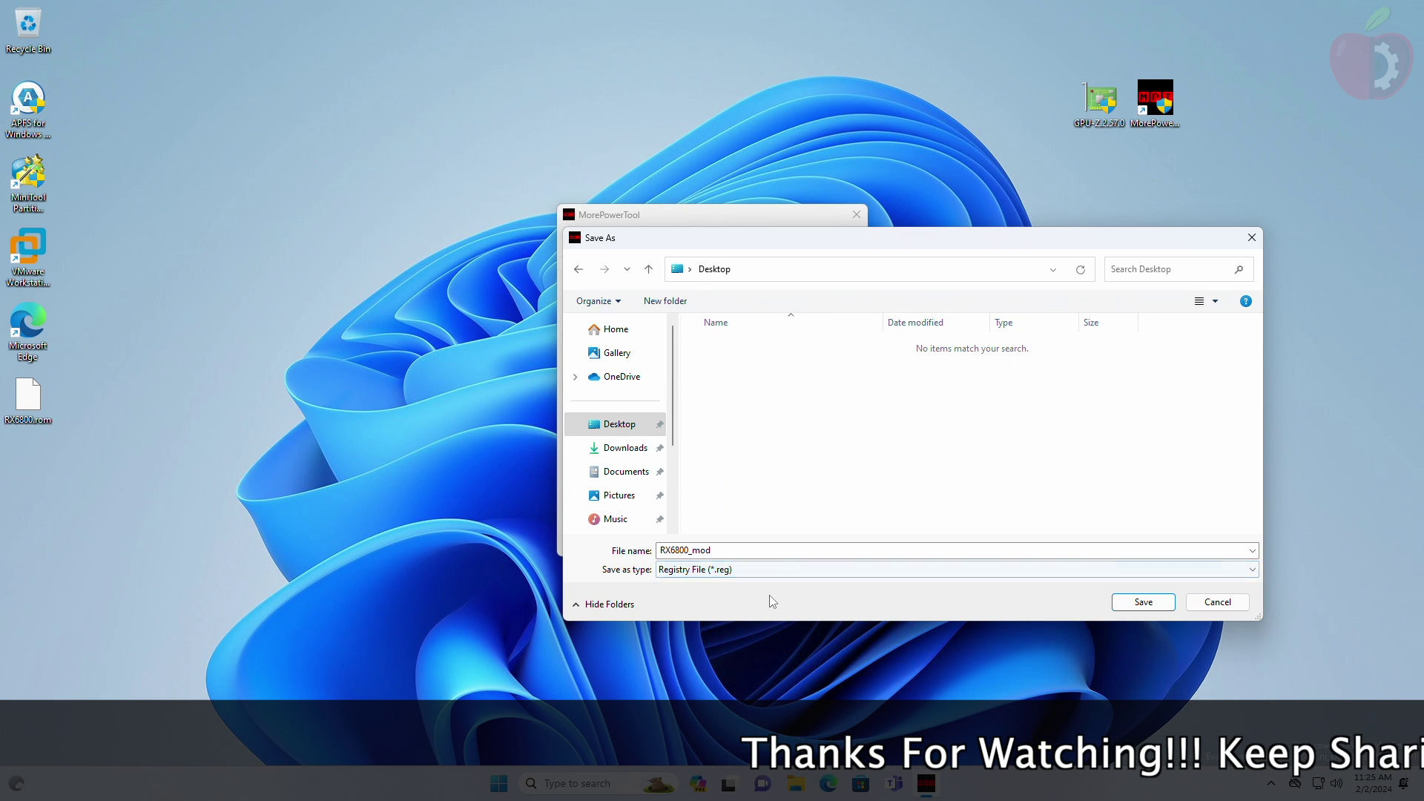
pyautogui.click(1143, 602)
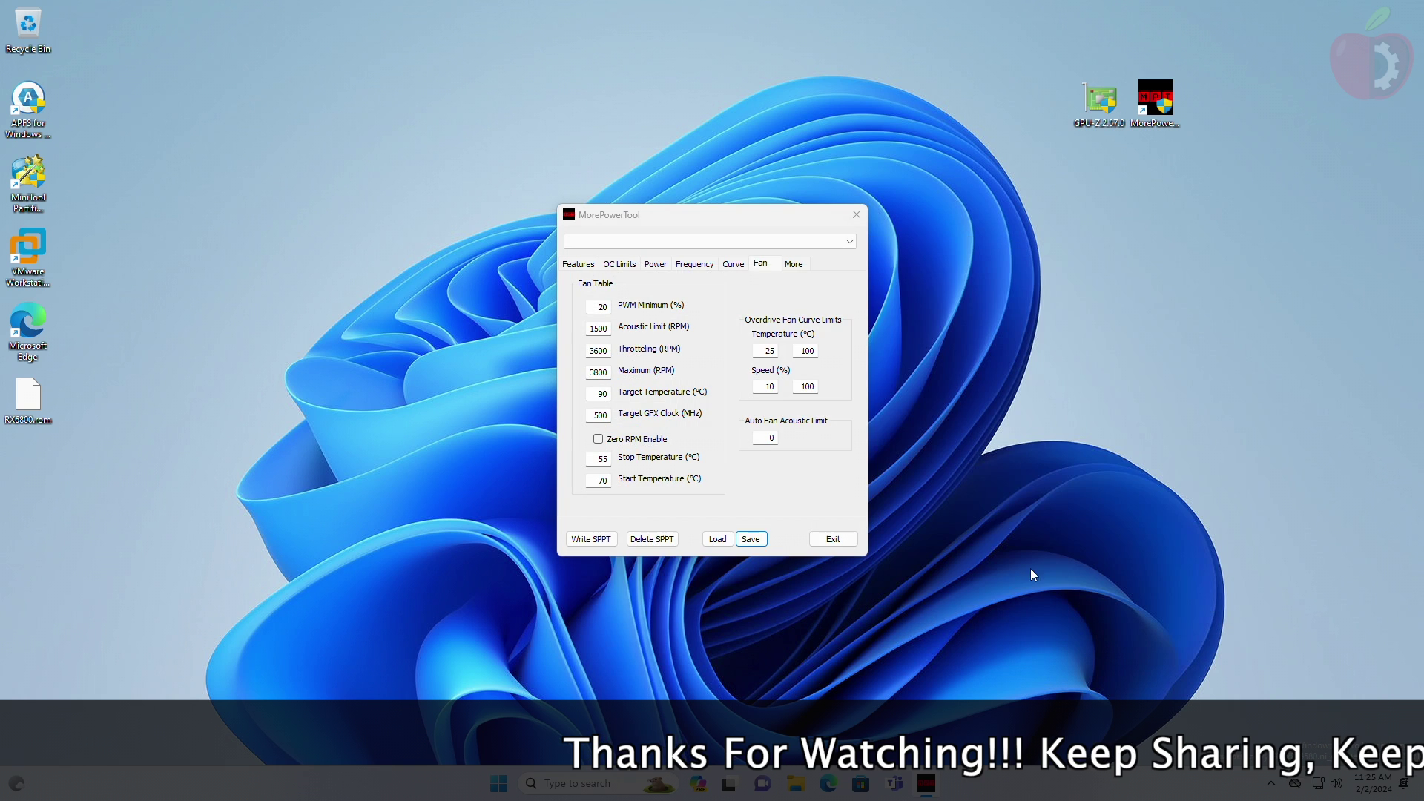
# Step: Close MorePowerTool and open RX6800_mod in Notepad
pyautogui.click(832, 538)
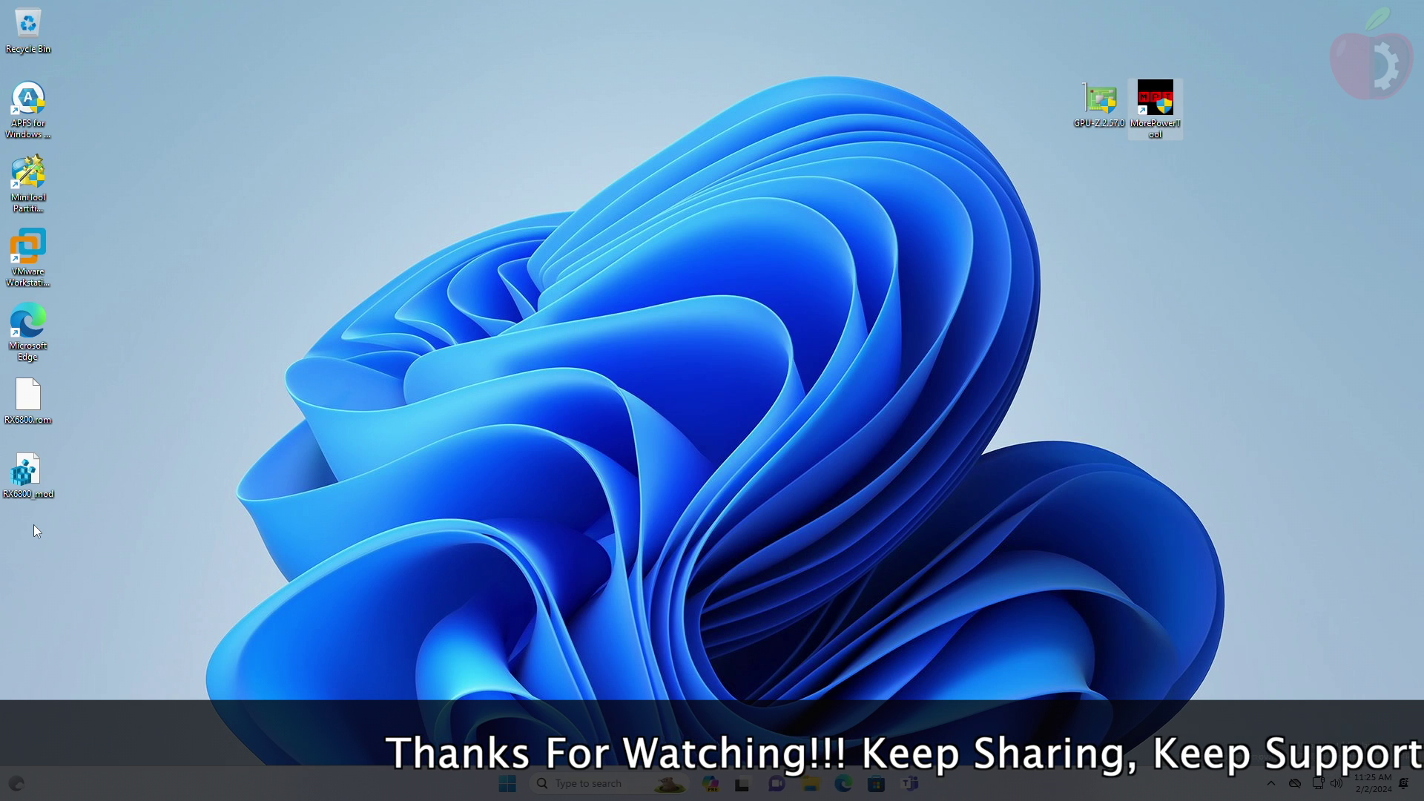
pyautogui.click(36, 484)
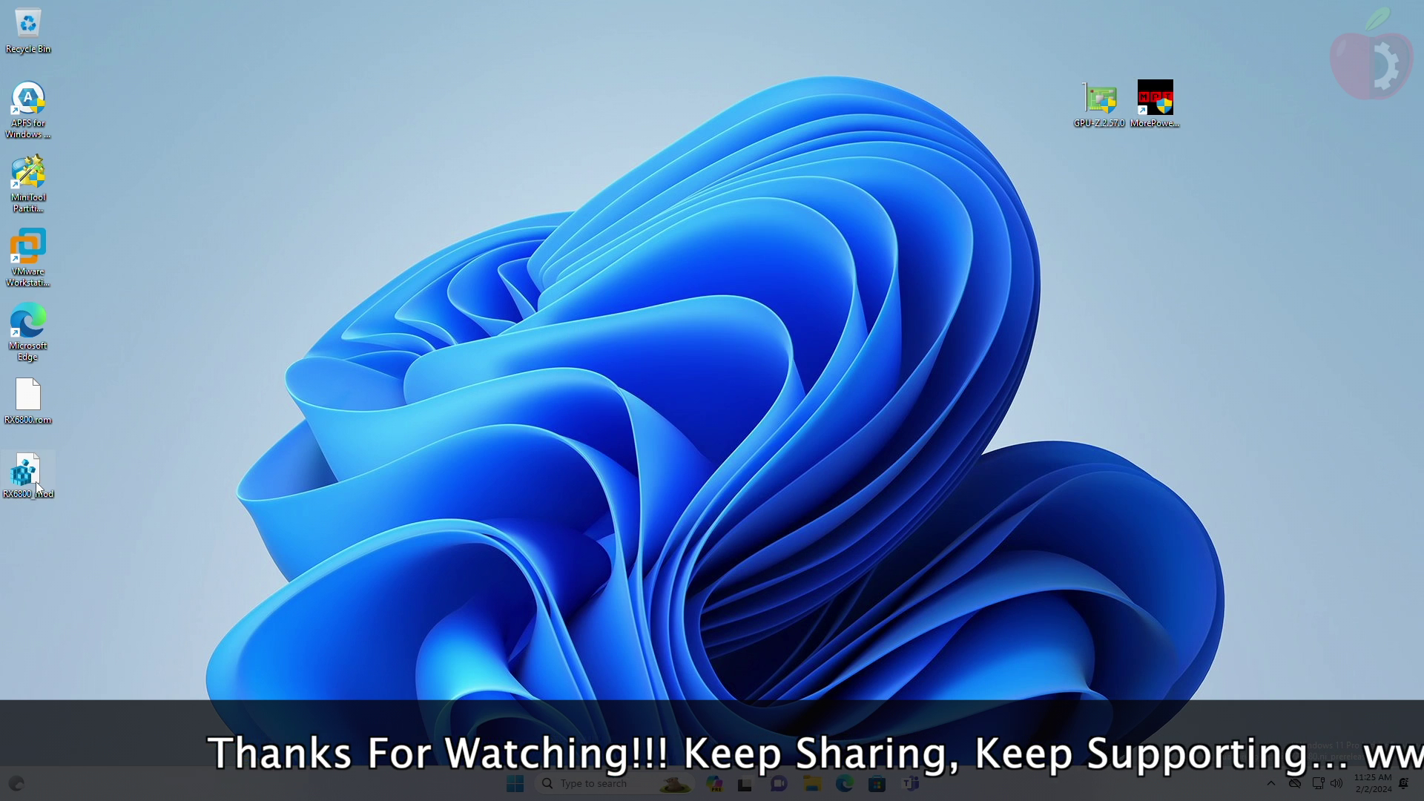
pyautogui.rightClick(39, 470)
pyautogui.click(96, 422)
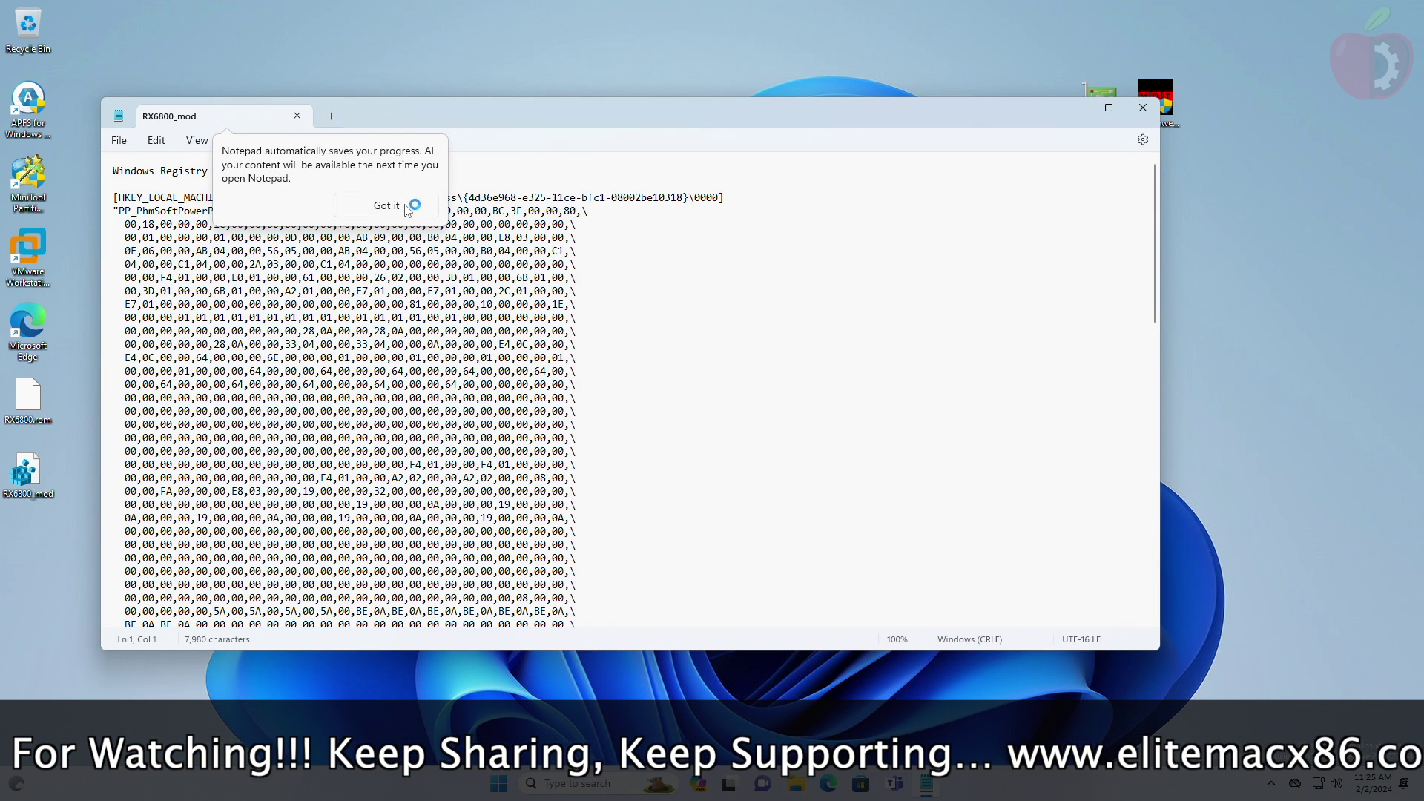
pyautogui.click(404, 201)
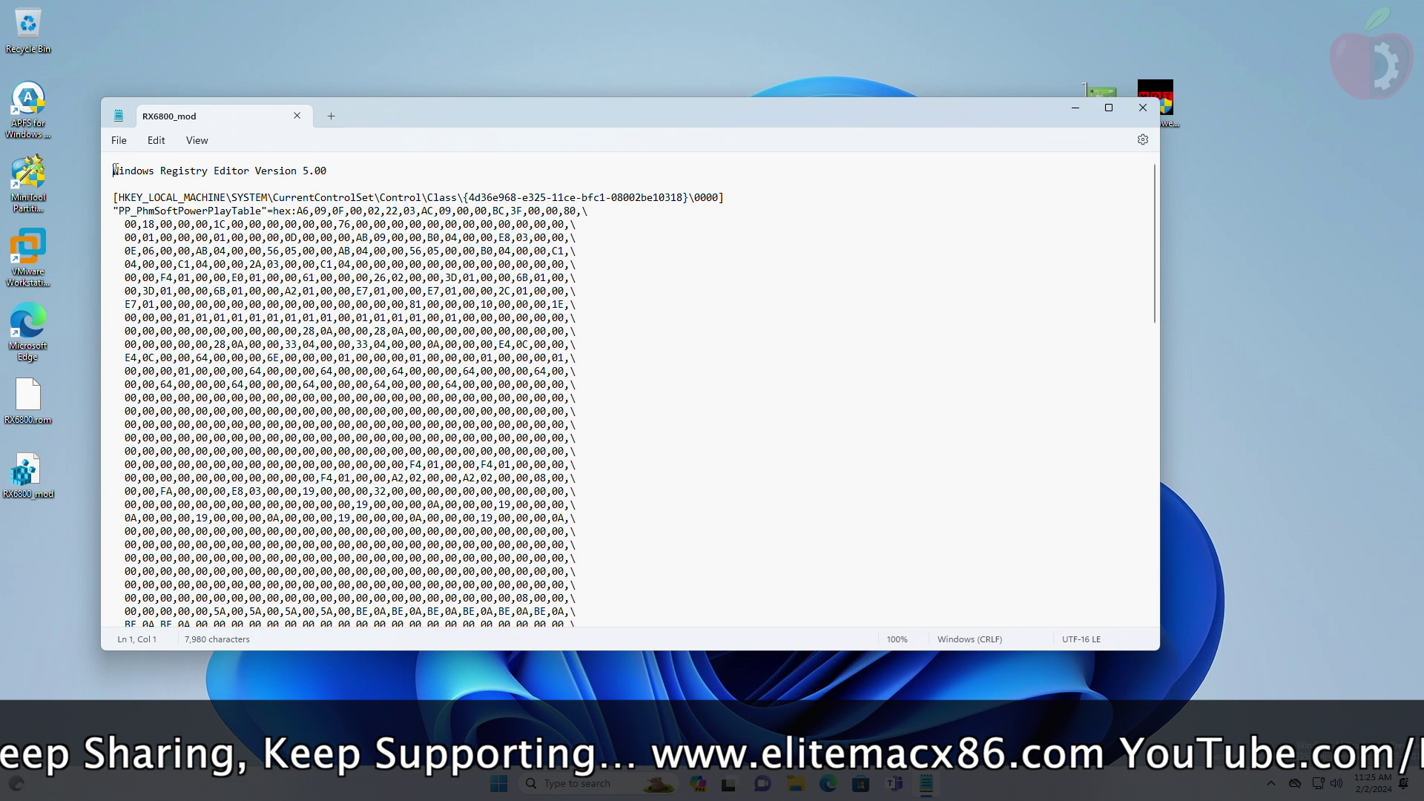
# Step: Delete the registry header through =hex and the empty first line
pyautogui.moveTo(115, 170); pyautogui.dragTo(299, 219)
pyautogui.press('Return')
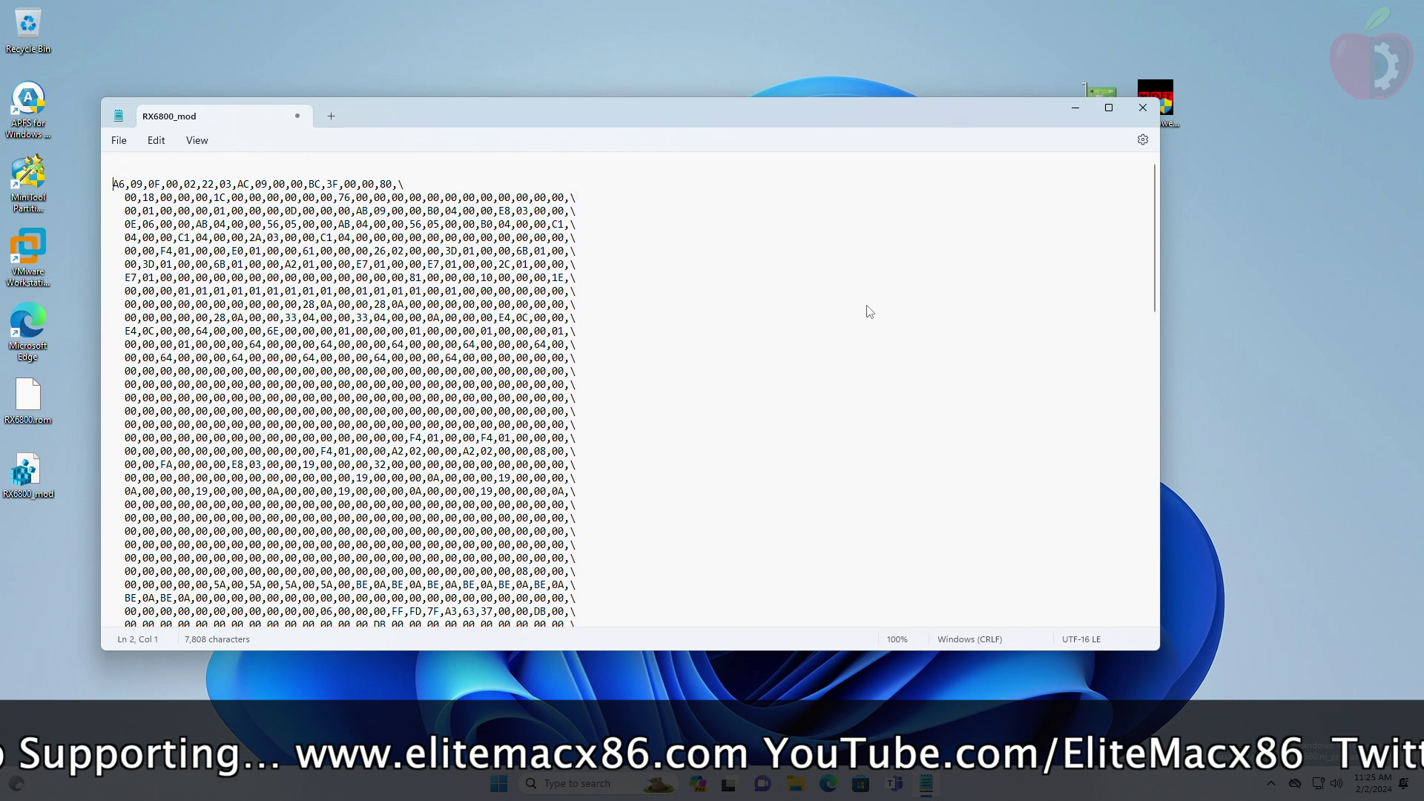
pyautogui.press('BackSpace')
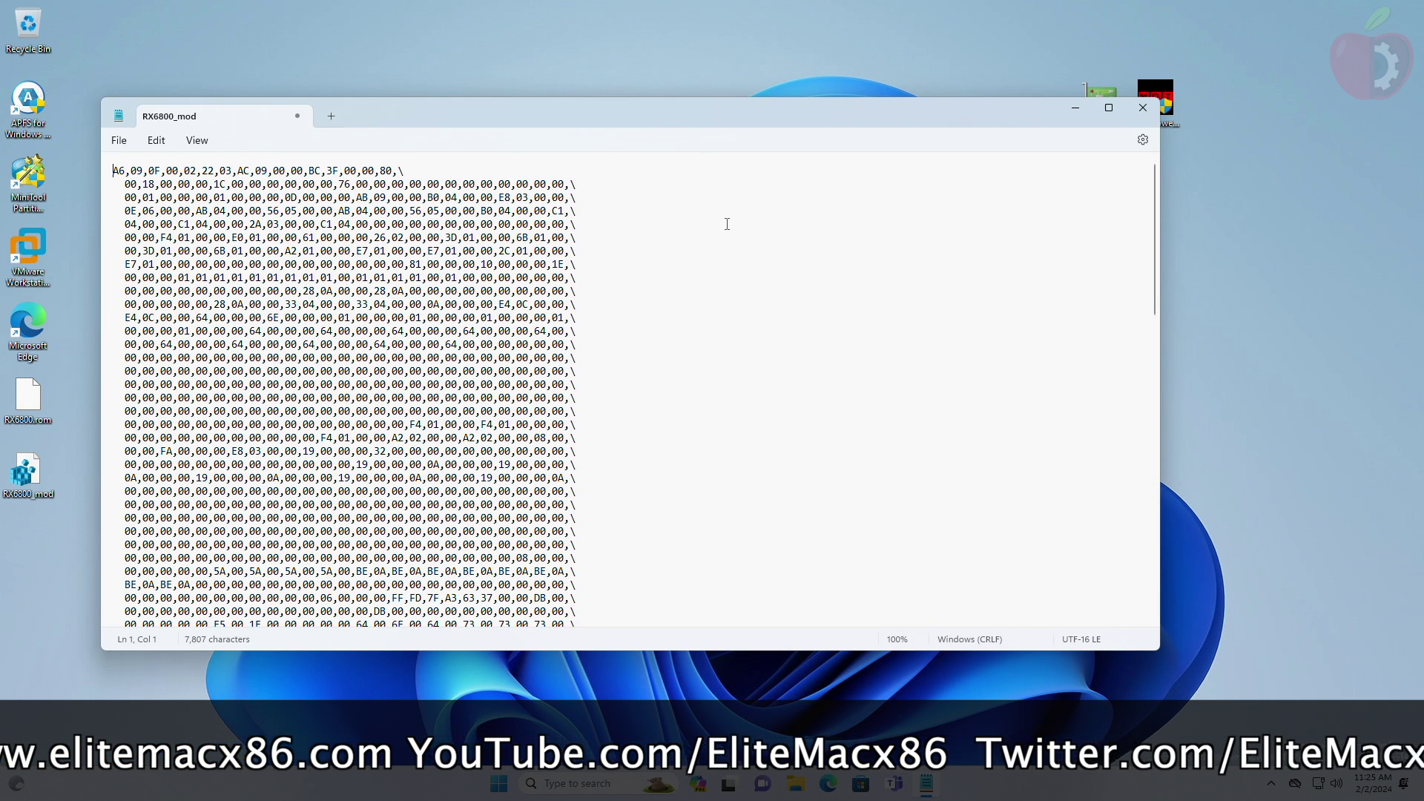
pyautogui.hotkey('ctrl', 'f')
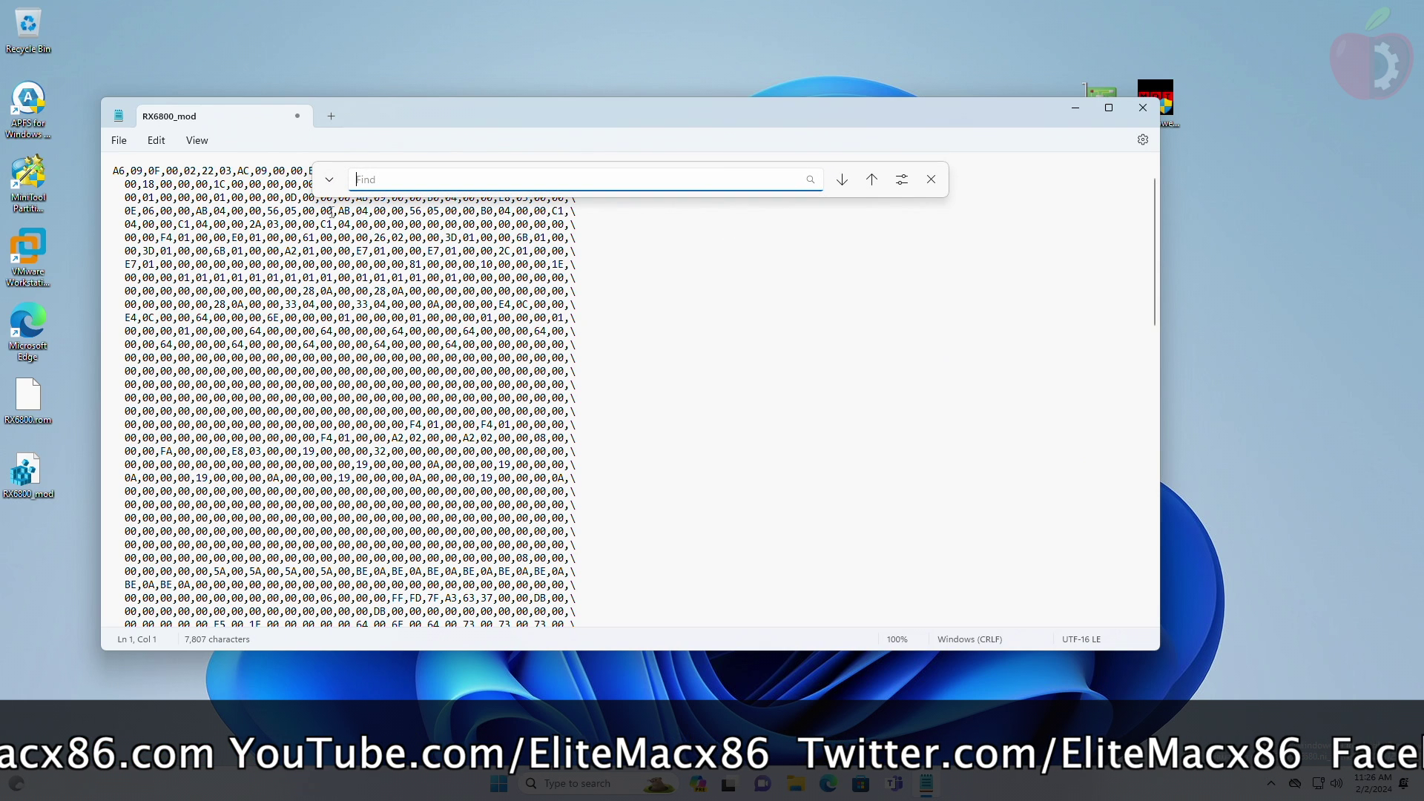
pyautogui.click(329, 179)
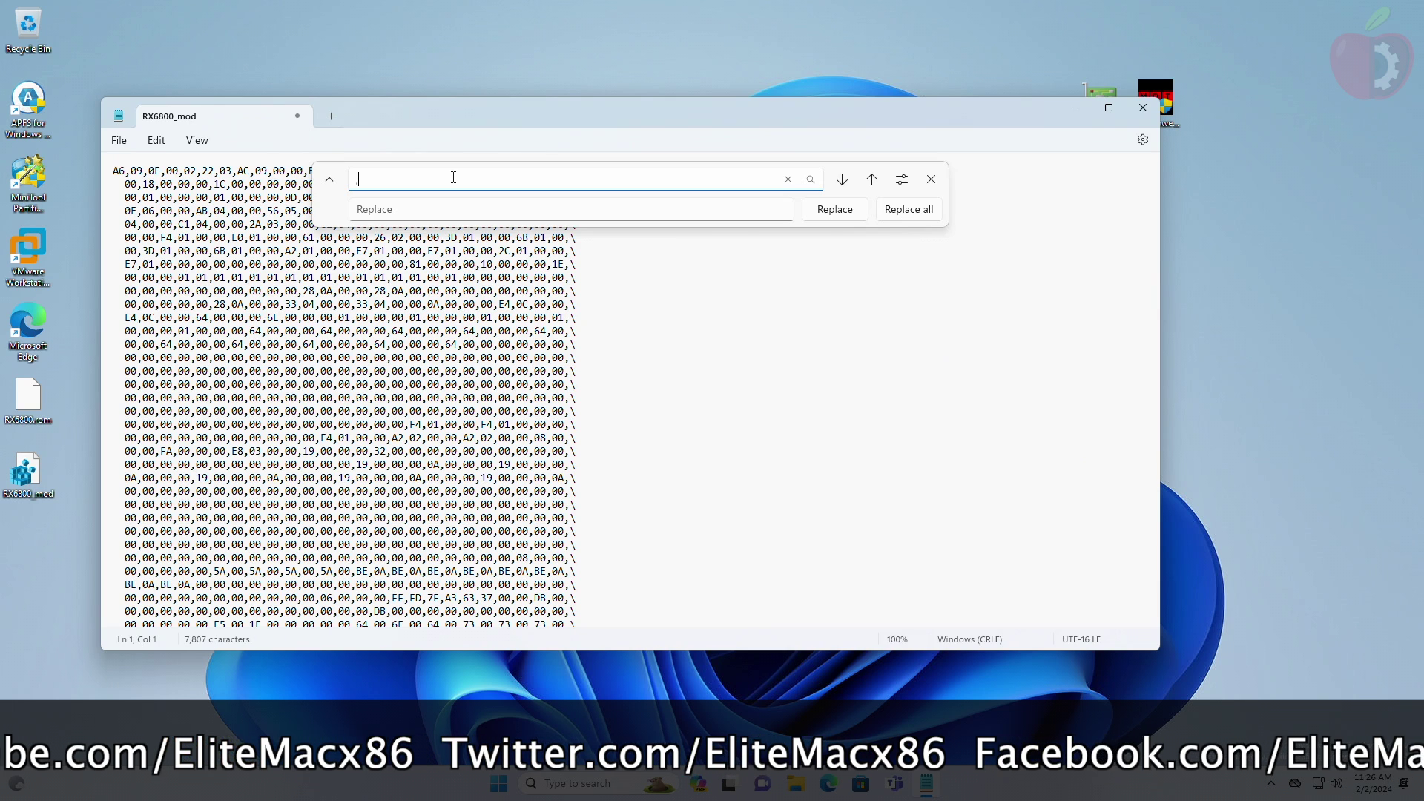
# Step: Replace all commas, backslashes and leading spaces in the hex data with nothing
pyautogui.click(420, 209)
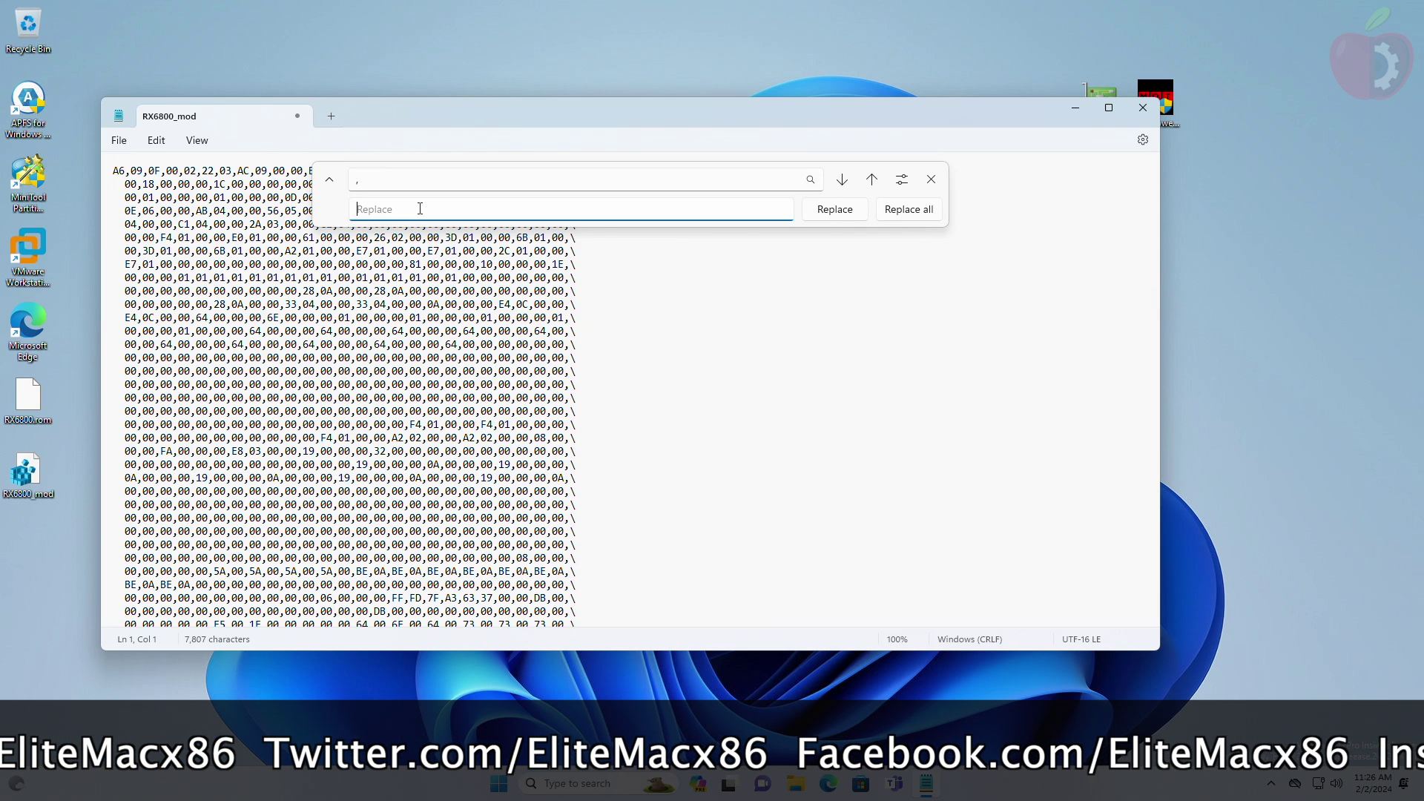
pyautogui.click(910, 209)
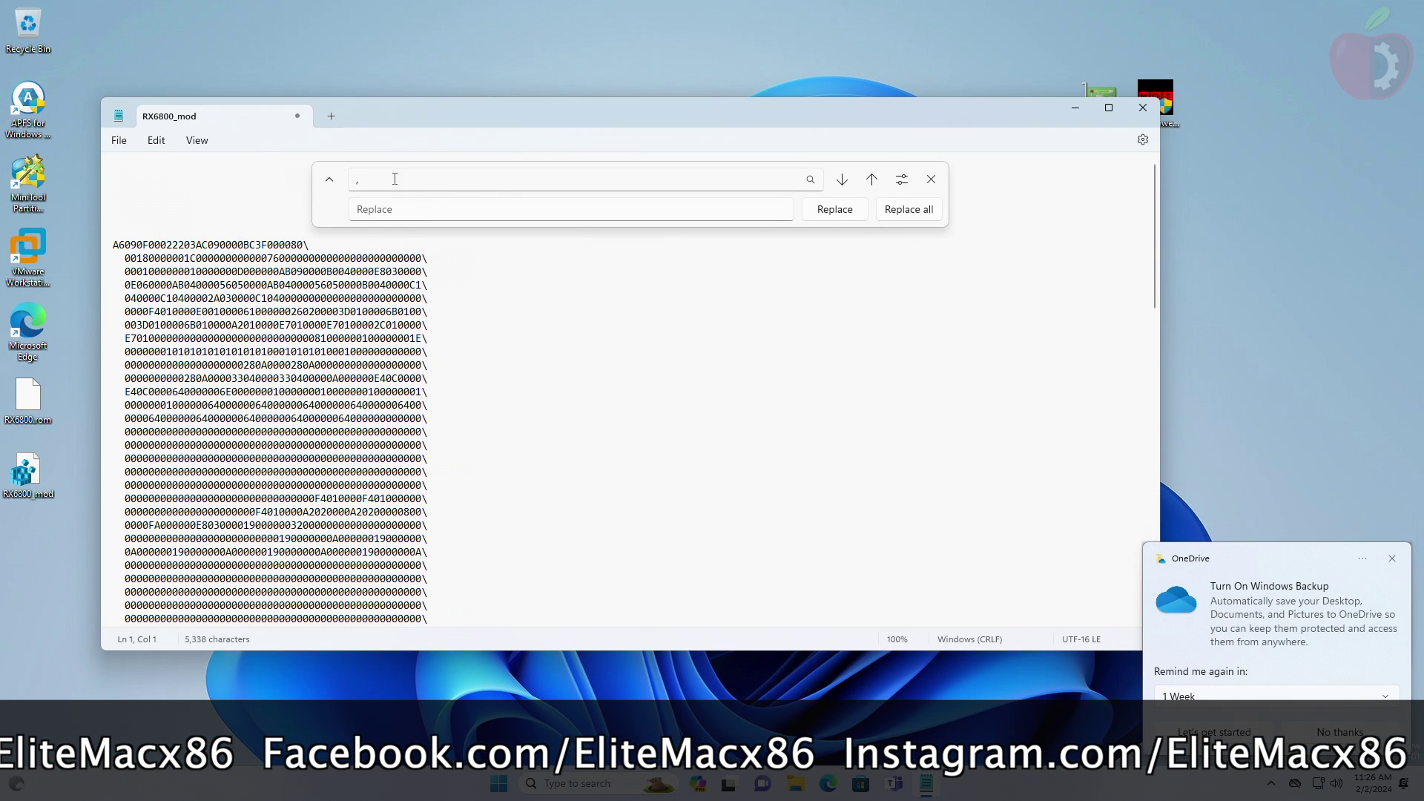
pyautogui.click(394, 179)
pyautogui.press('BackSpace')
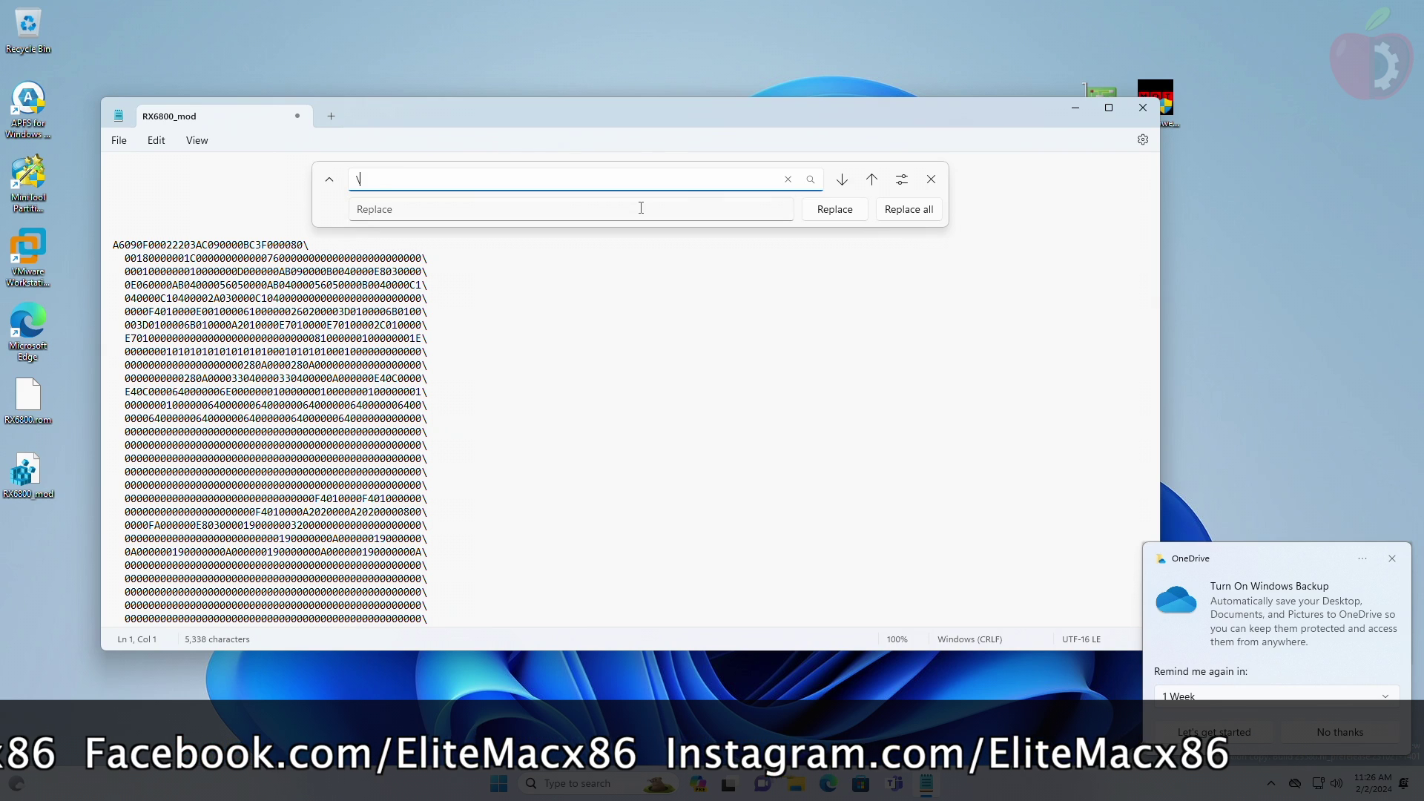
pyautogui.click(900, 214)
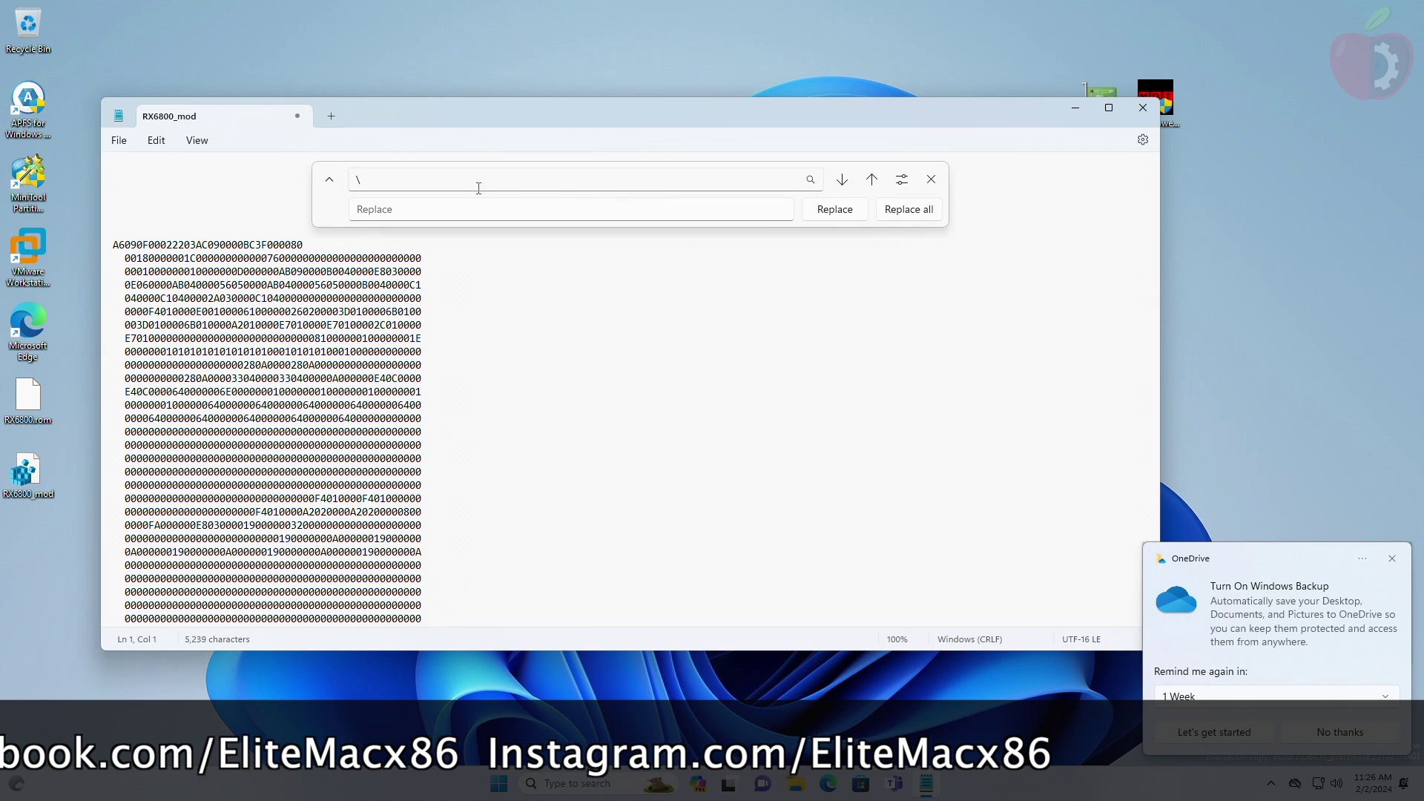
pyautogui.click(426, 179)
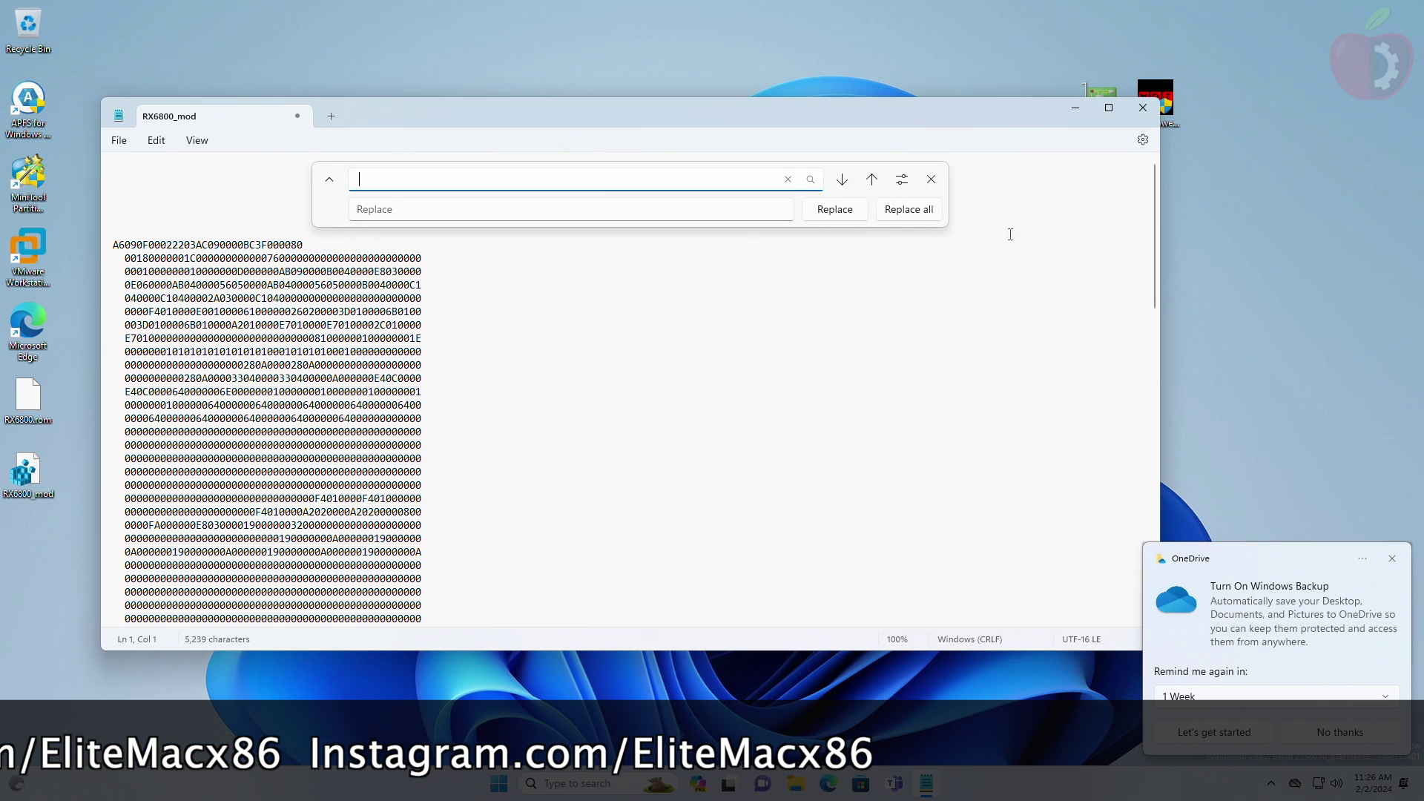
pyautogui.click(925, 212)
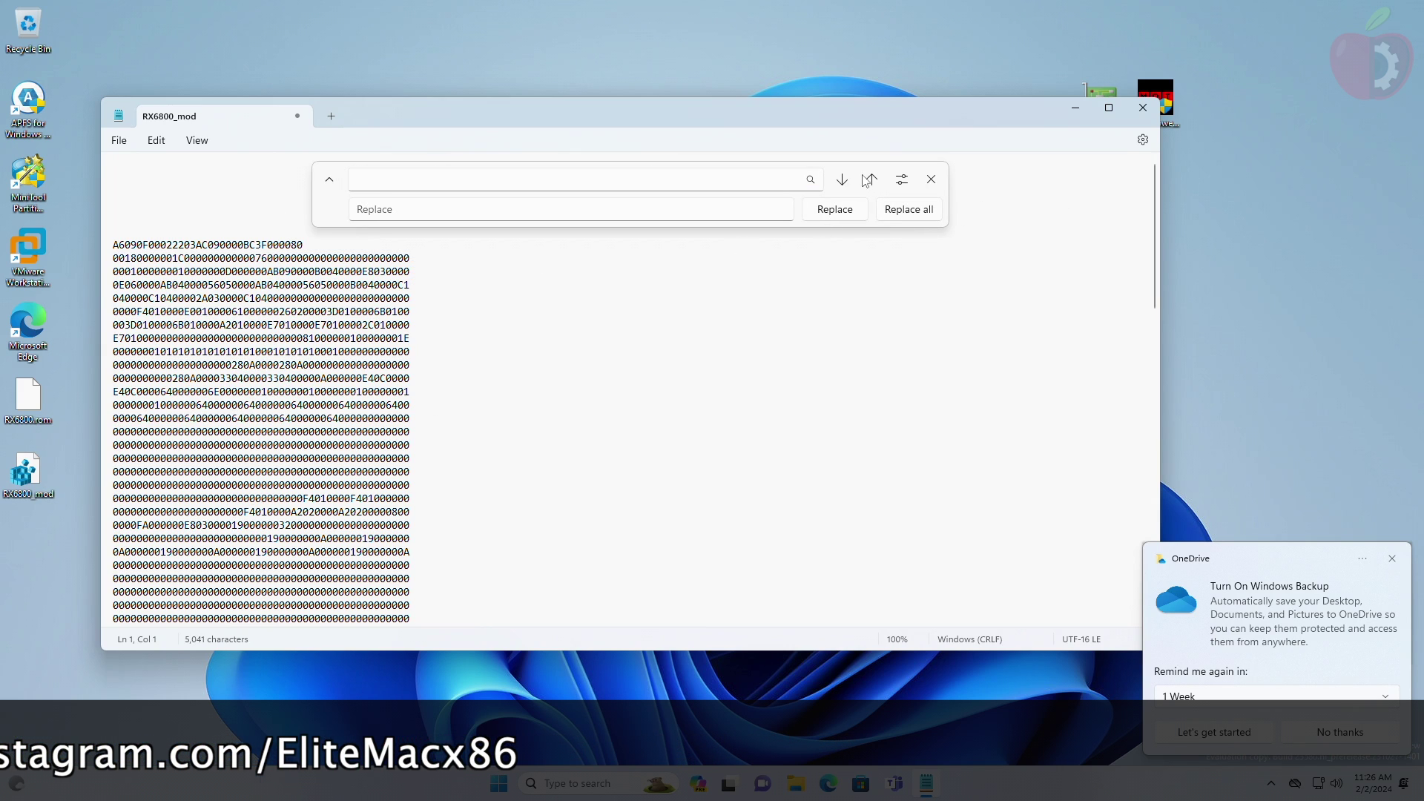
pyautogui.click(931, 179)
# Step: Delete the trailing empty lines and join the last hex rows together
pyautogui.click(629, 265)
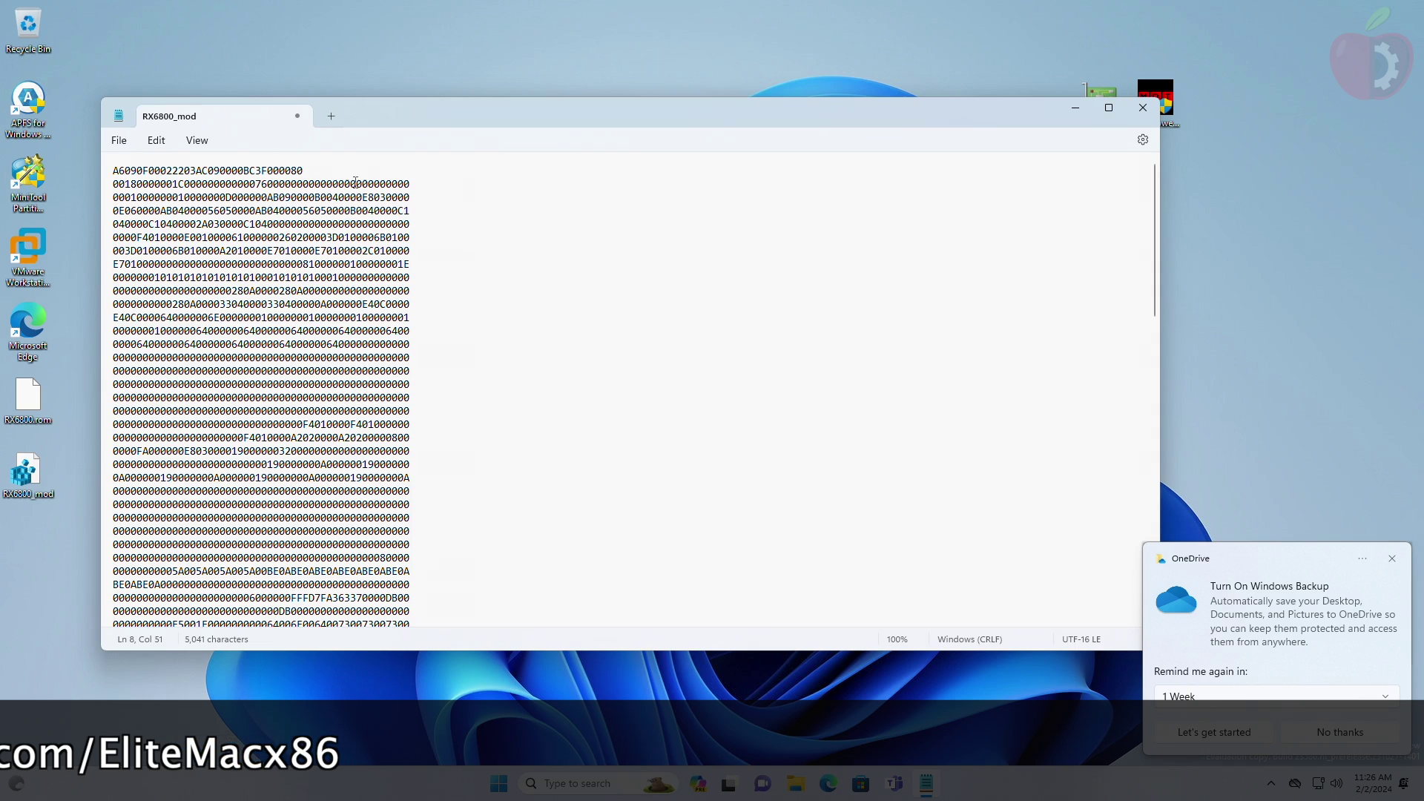
pyautogui.press('Down')
pyautogui.press('Down')
pyautogui.press('Down')
pyautogui.press('Down')
pyautogui.press('Down')
pyautogui.press('Down')
pyautogui.press('Down')
pyautogui.press('Down')
pyautogui.press('Down')
pyautogui.press('Down')
pyautogui.press('Down')
pyautogui.scroll(-20, 158, 562)
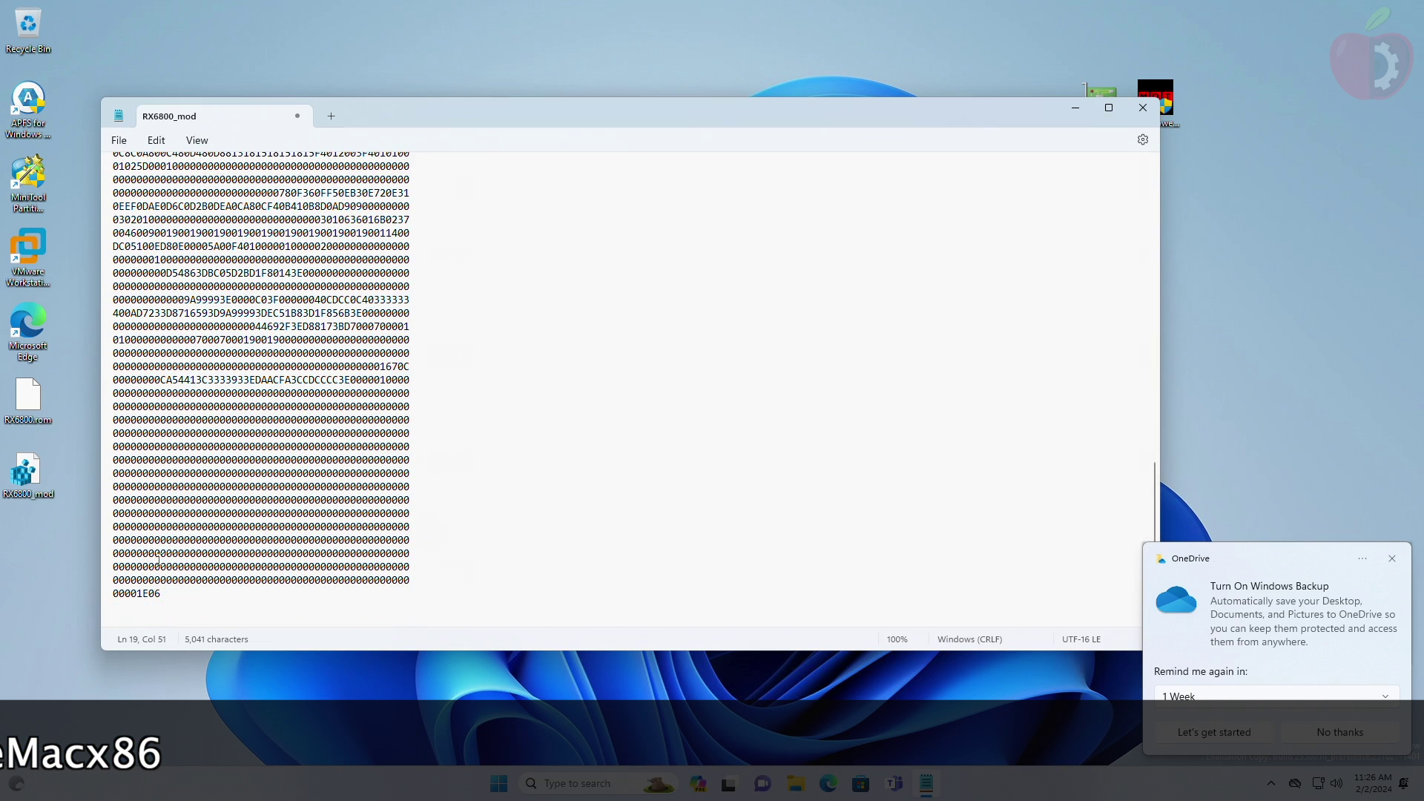
pyautogui.press('BackSpace')
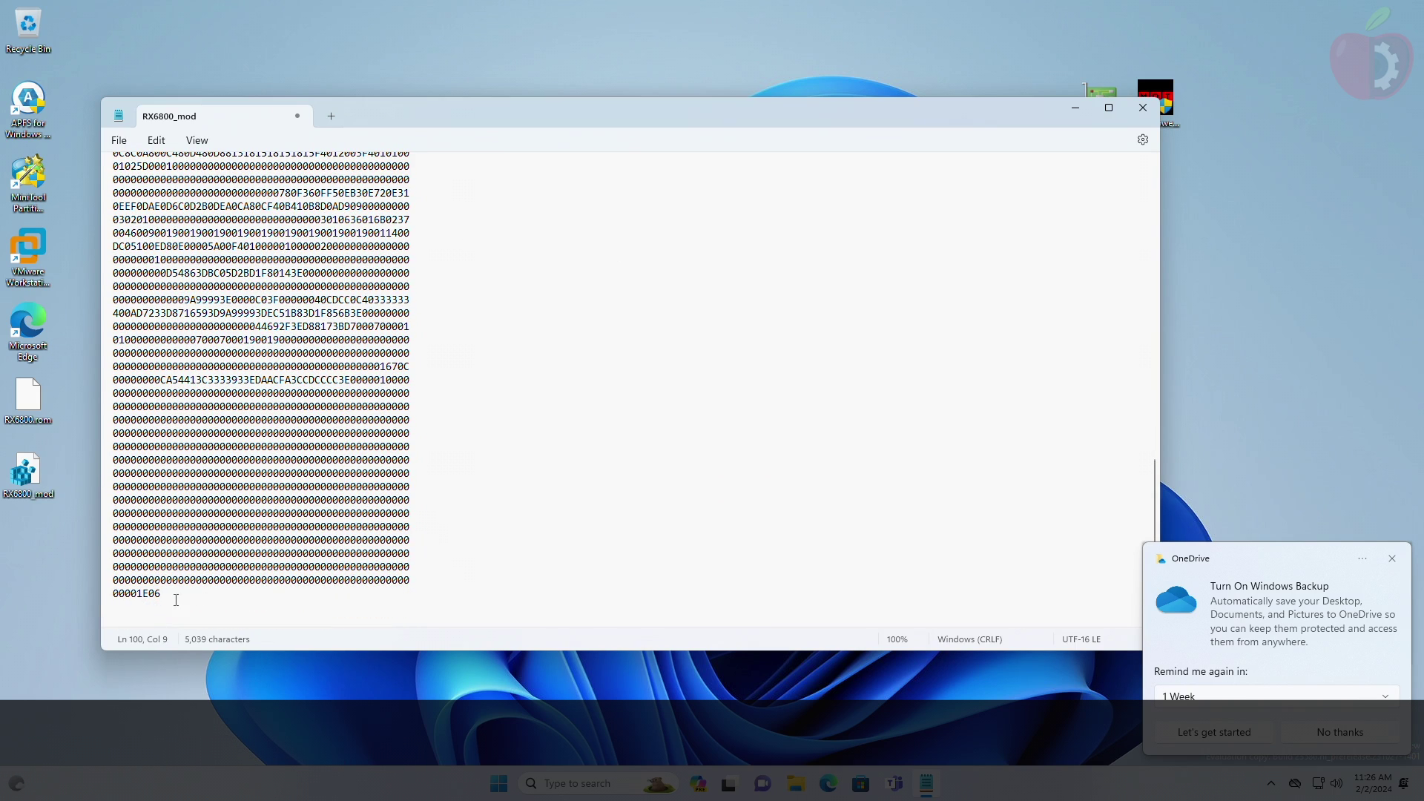
pyautogui.press('BackSpace')
pyautogui.press('Home')
pyautogui.press('BackSpace')
pyautogui.press('Home')
pyautogui.press('BackSpace')
pyautogui.press('Home')
pyautogui.press('BackSpace')
# Step: Merge the remaining rows into one string ending 00001E06 and save RX6800_mod
pyautogui.press('Home')
pyautogui.press('BackSpace')
pyautogui.press('Home')
pyautogui.press('BackSpace')
pyautogui.press('Home')
pyautogui.press('BackSpace')
pyautogui.press('Home')
pyautogui.press('BackSpace')
pyautogui.press('Home')
pyautogui.press('BackSpace')
pyautogui.press('Home')
pyautogui.press('BackSpace')
pyautogui.press('Home')
pyautogui.press('BackSpace')
pyautogui.press('Home')
pyautogui.press('BackSpace')
pyautogui.press('Home')
pyautogui.press('BackSpace')
pyautogui.press('Home')
pyautogui.press('BackSpace')
pyautogui.press('Home')
pyautogui.press('BackSpace')
pyautogui.press('Home')
pyautogui.press('BackSpace')
pyautogui.press('Home')
pyautogui.press('BackSpace')
pyautogui.press('Home')
pyautogui.press('BackSpace')
pyautogui.press('Home')
pyautogui.press('BackSpace')
pyautogui.press('Home')
pyautogui.press('BackSpace')
pyautogui.press('Home')
pyautogui.press('BackSpace')
pyautogui.press('Home')
pyautogui.press('BackSpace')
pyautogui.press('Home')
pyautogui.press('BackSpace')
pyautogui.press('Home')
pyautogui.press('BackSpace')
pyautogui.press('Home')
pyautogui.press('BackSpace')
pyautogui.press('Home')
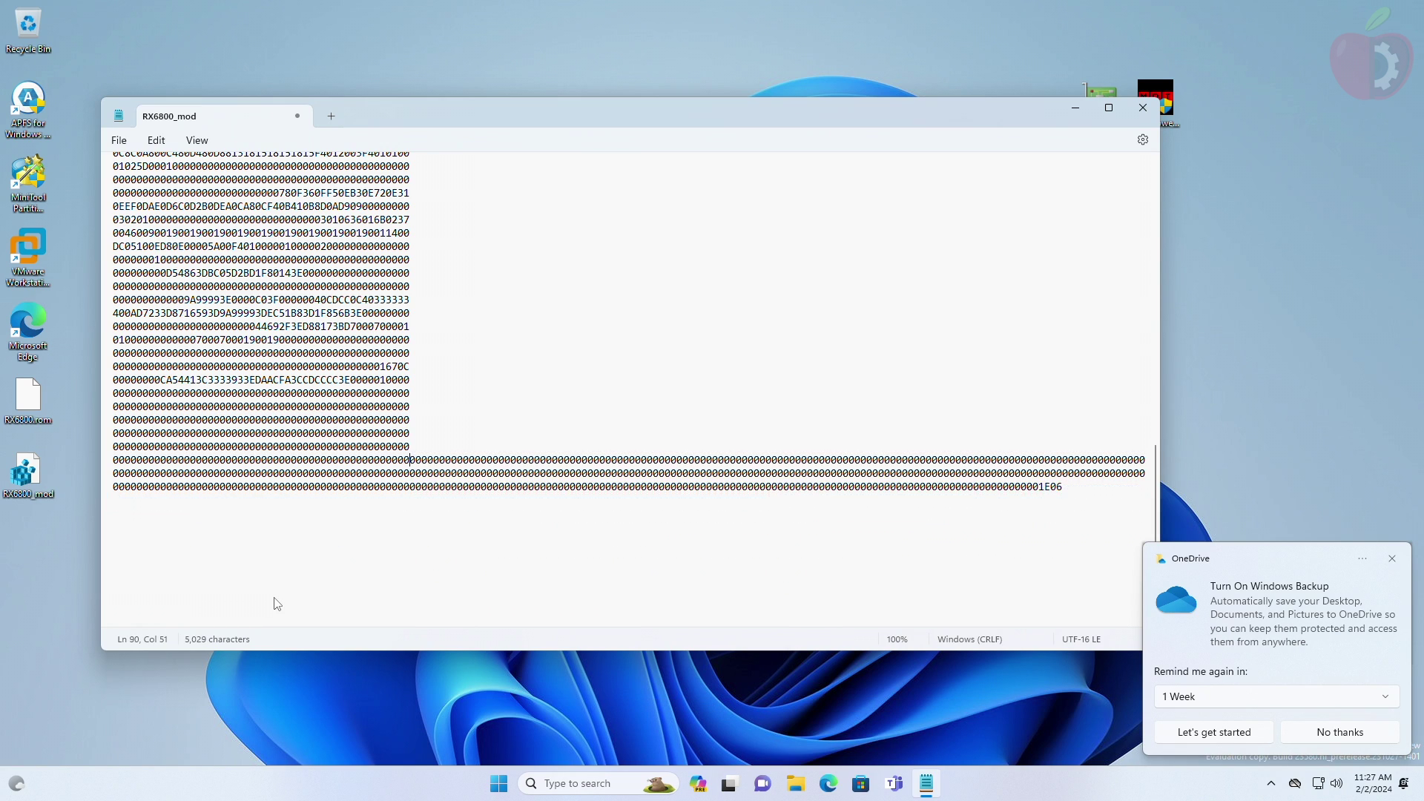
pyautogui.press('BackSpace')
pyautogui.press('Home')
pyautogui.press('BackSpace')
pyautogui.press('Home')
pyautogui.press('BackSpace')
pyautogui.press('Home')
pyautogui.press('BackSpace')
pyautogui.press('Home')
pyautogui.press('BackSpace')
pyautogui.press('Home')
pyautogui.press('BackSpace')
pyautogui.press('Home')
pyautogui.press('BackSpace')
pyautogui.press('Home')
pyautogui.press('BackSpace')
pyautogui.press('Home')
pyautogui.press('BackSpace')
pyautogui.press('Home')
pyautogui.press('BackSpace')
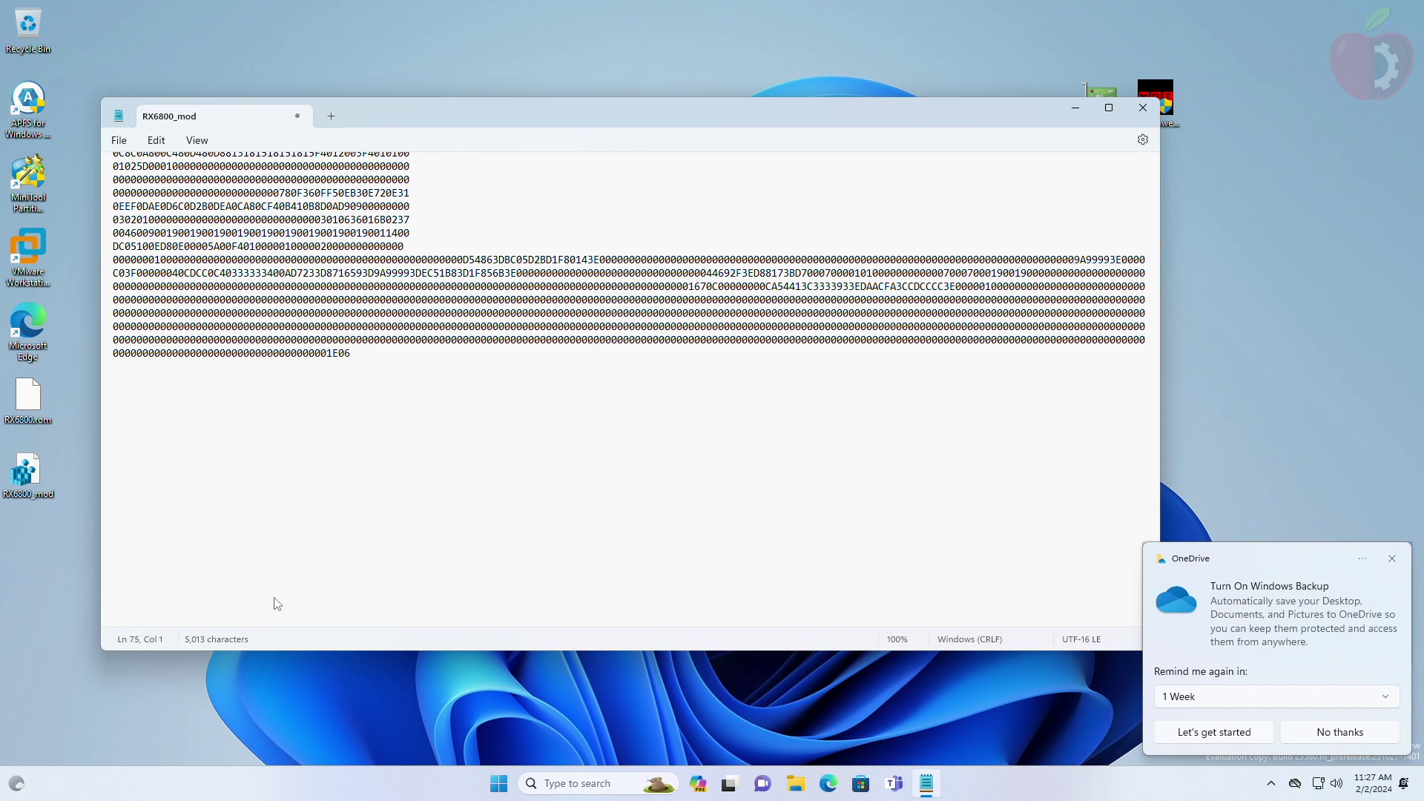
pyautogui.press('Home')
pyautogui.press('BackSpace')
pyautogui.press('Home')
pyautogui.press('BackSpace')
pyautogui.press('Home')
pyautogui.press('BackSpace')
pyautogui.press('Home')
pyautogui.press('BackSpace')
pyautogui.press('Home')
pyautogui.press('BackSpace')
pyautogui.press('Home')
pyautogui.press('BackSpace')
pyautogui.press('Home')
pyautogui.press('BackSpace')
pyautogui.press('Home')
pyautogui.press('BackSpace')
pyautogui.press('Home')
pyautogui.press('BackSpace')
pyautogui.press('Home')
pyautogui.press('BackSpace')
pyautogui.press('Home')
pyautogui.press('BackSpace')
pyautogui.press('Home')
pyautogui.press('BackSpace')
pyautogui.press('Home')
pyautogui.press('BackSpace')
pyautogui.press('Home')
pyautogui.press('BackSpace')
pyautogui.press('Home')
pyautogui.press('BackSpace')
pyautogui.press('Home')
pyautogui.press('BackSpace')
pyautogui.press('Home')
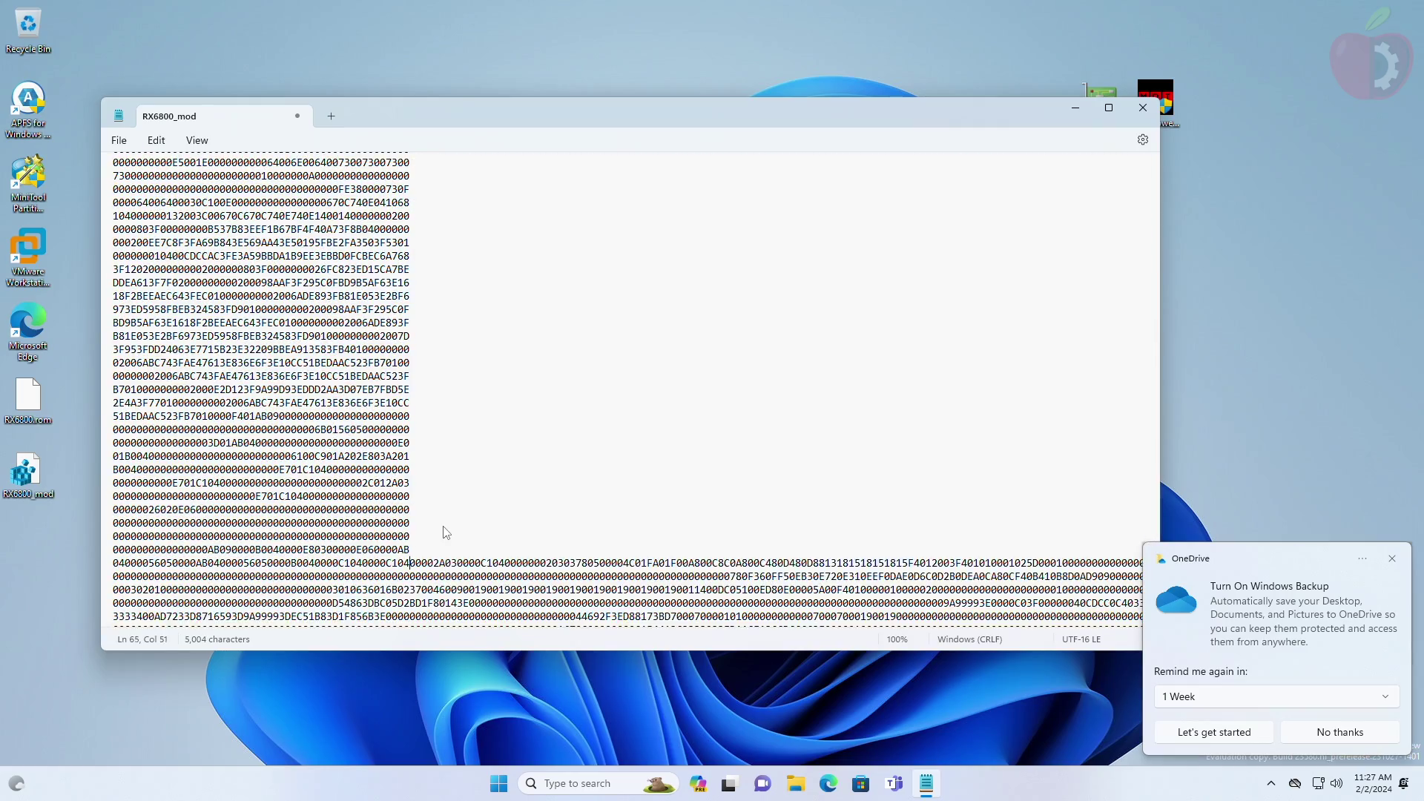
pyautogui.press('BackSpace')
pyautogui.press('Home')
pyautogui.press('BackSpace')
pyautogui.press('Home')
pyautogui.press('BackSpace')
pyautogui.press('Home')
pyautogui.press('BackSpace')
pyautogui.press('Home')
pyautogui.press('BackSpace')
pyautogui.press('Home')
pyautogui.press('BackSpace')
pyautogui.press('Home')
pyautogui.press('BackSpace')
pyautogui.press('Home')
pyautogui.press('BackSpace')
pyautogui.press('Home')
pyautogui.press('BackSpace')
pyautogui.press('Home')
pyautogui.press('BackSpace')
pyautogui.press('Home')
pyautogui.press('BackSpace')
pyautogui.press('Home')
pyautogui.press('BackSpace')
pyautogui.press('Home')
pyautogui.press('BackSpace')
pyautogui.press('Home')
pyautogui.press('BackSpace')
pyautogui.press('Home')
pyautogui.press('BackSpace')
pyautogui.press('Home')
pyautogui.press('BackSpace')
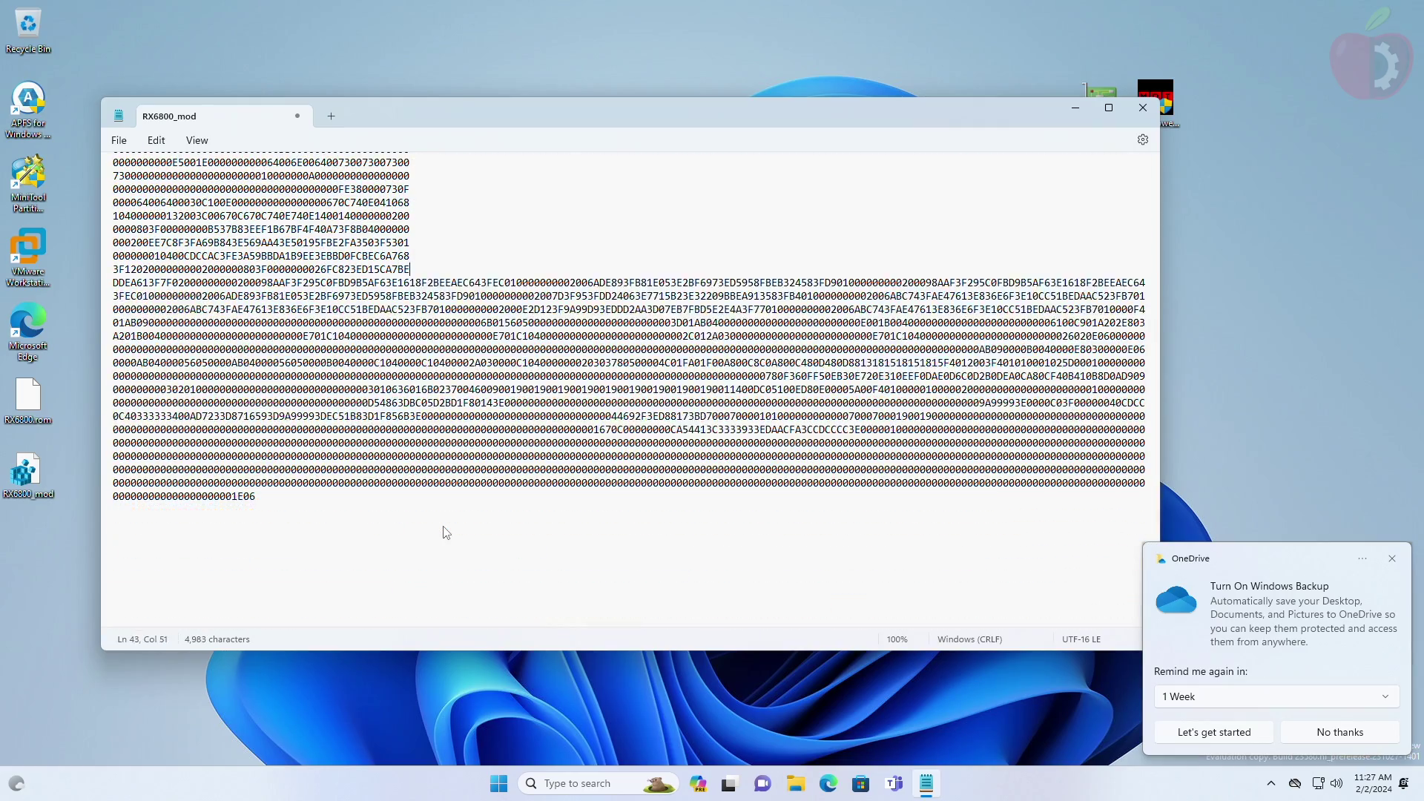
pyautogui.press('Home')
pyautogui.press('BackSpace')
pyautogui.press('Home')
pyautogui.press('BackSpace')
pyautogui.press('Home')
pyautogui.press('BackSpace')
pyautogui.press('Home')
pyautogui.press('BackSpace')
pyautogui.press('Home')
pyautogui.press('BackSpace')
pyautogui.press('Home')
pyautogui.press('BackSpace')
pyautogui.press('Home')
pyautogui.press('BackSpace')
pyautogui.press('Home')
pyautogui.press('BackSpace')
pyautogui.press('Home')
pyautogui.press('BackSpace')
pyautogui.press('Home')
pyautogui.press('BackSpace')
pyautogui.press('Home')
pyautogui.press('BackSpace')
pyautogui.press('Home')
pyautogui.press('BackSpace')
pyautogui.press('Home')
pyautogui.press('BackSpace')
pyautogui.press('Home')
pyautogui.press('BackSpace')
pyautogui.press('Home')
pyautogui.press('BackSpace')
pyautogui.press('Home')
pyautogui.press('BackSpace')
pyautogui.press('Home')
pyautogui.press('BackSpace')
pyautogui.press('Home')
pyautogui.press('BackSpace')
pyautogui.press('Home')
pyautogui.press('BackSpace')
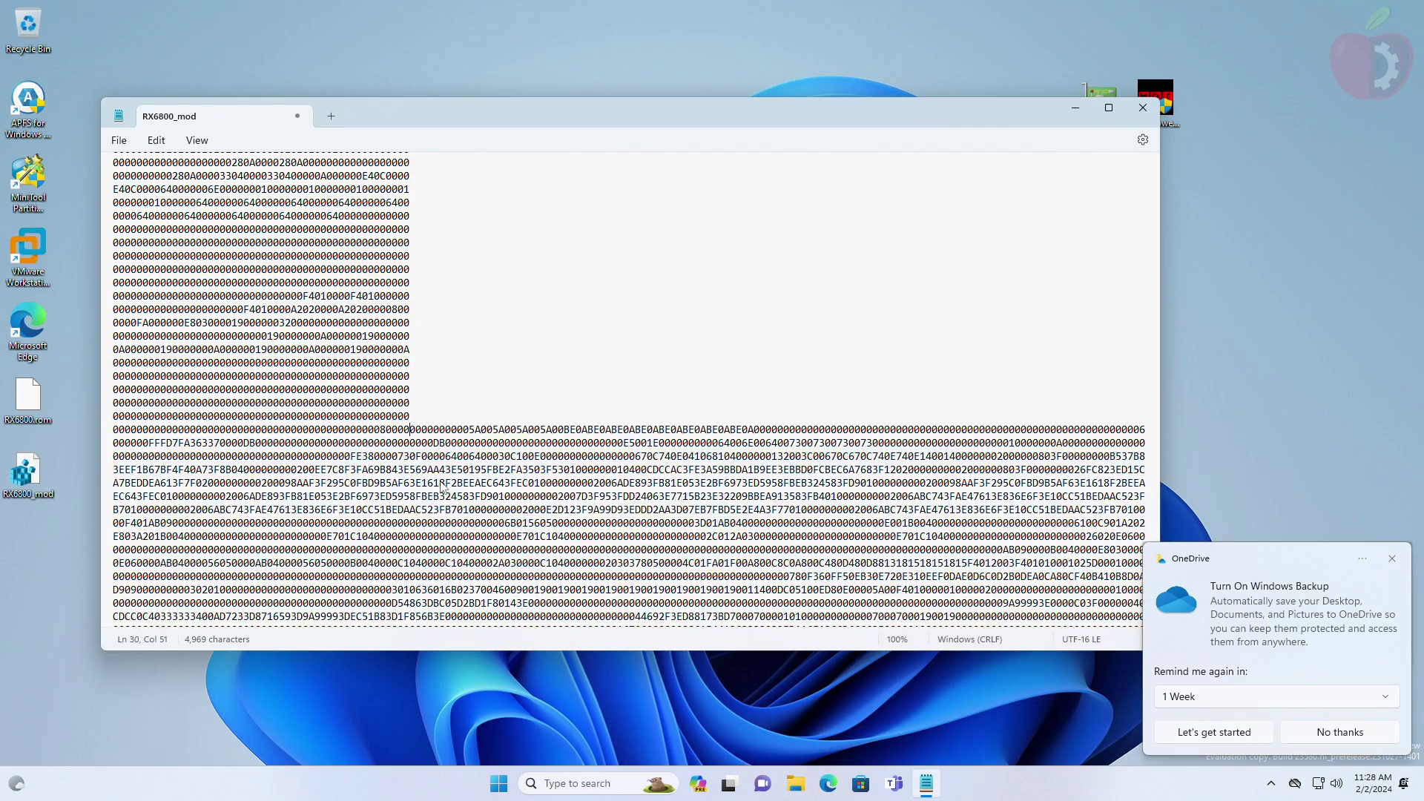
pyautogui.press('Home')
pyautogui.press('BackSpace')
pyautogui.press('Home')
pyautogui.press('BackSpace')
pyautogui.press('Home')
pyautogui.press('BackSpace')
pyautogui.press('Home')
pyautogui.press('BackSpace')
pyautogui.press('Home')
pyautogui.press('BackSpace')
pyautogui.press('Home')
pyautogui.press('BackSpace')
pyautogui.press('Home')
pyautogui.press('BackSpace')
pyautogui.press('Home')
pyautogui.press('BackSpace')
pyautogui.press('Home')
pyautogui.press('BackSpace')
pyautogui.press('Home')
pyautogui.press('BackSpace')
pyautogui.press('Home')
pyautogui.press('BackSpace')
pyautogui.press('Home')
pyautogui.press('BackSpace')
pyautogui.press('Home')
pyautogui.press('BackSpace')
pyautogui.press('Home')
pyautogui.press('BackSpace')
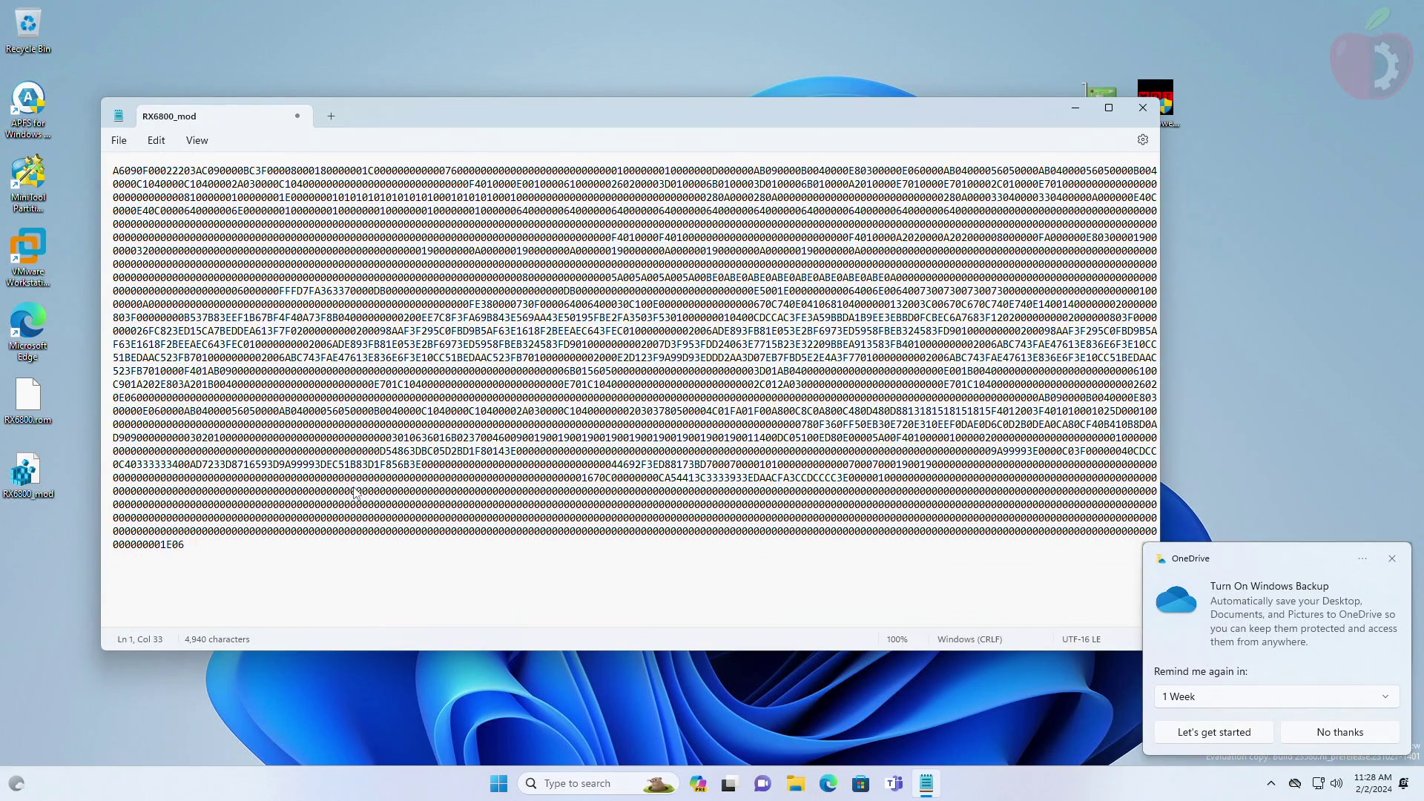
pyautogui.click(296, 122)
pyautogui.click(549, 413)
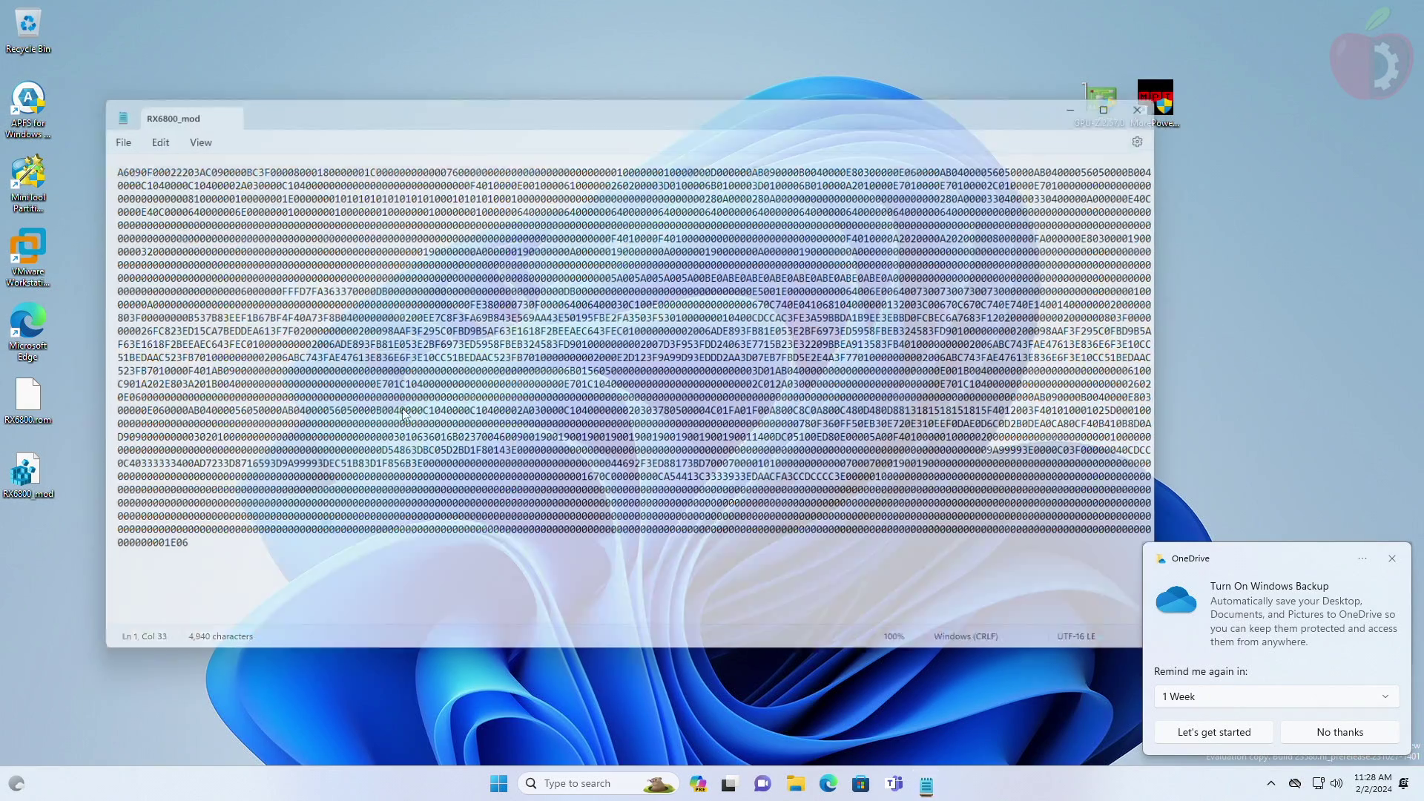
# Step: Refresh the desktop and launch Hackintool from Launchpad
pyautogui.rightClick(241, 283)
pyautogui.click(274, 353)
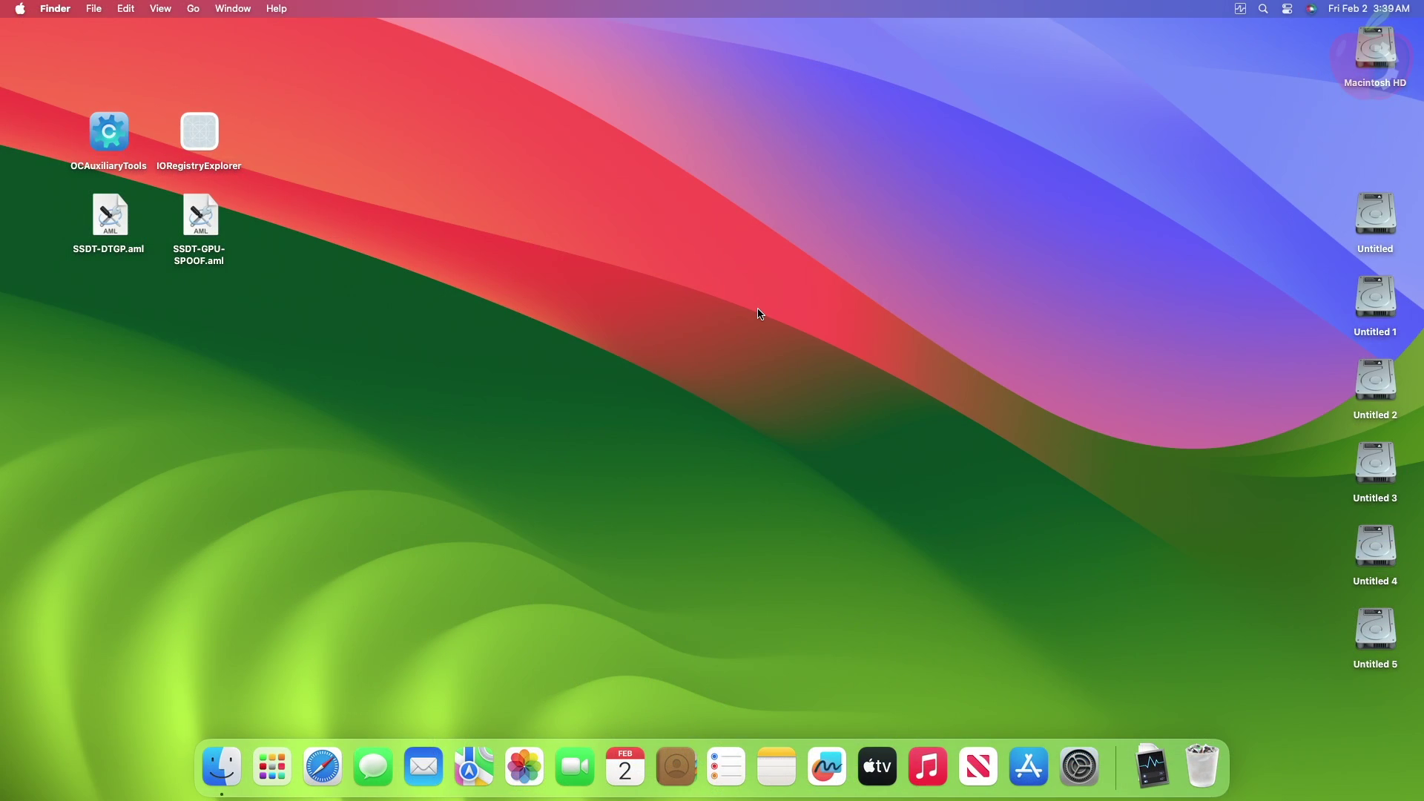
pyautogui.click(272, 767)
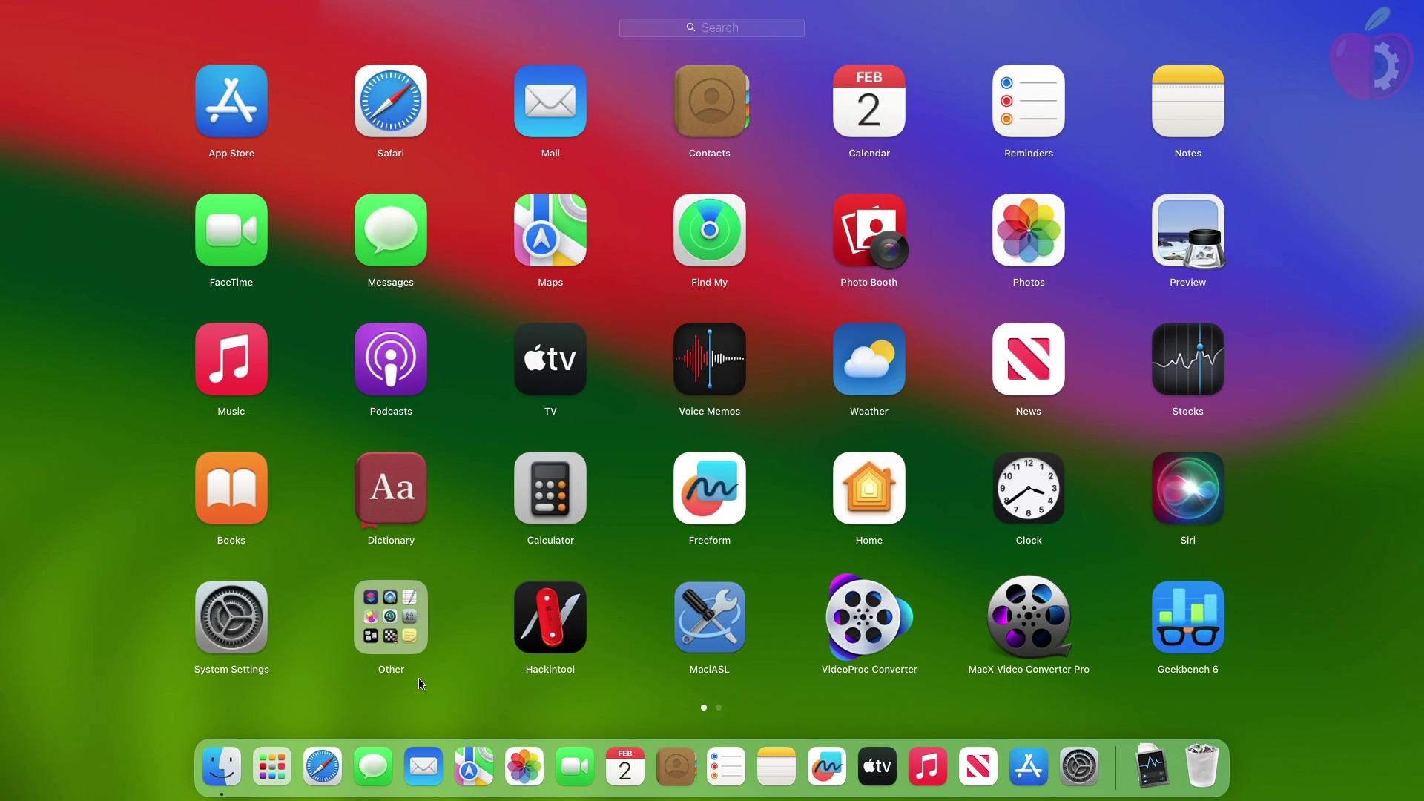
pyautogui.click(546, 610)
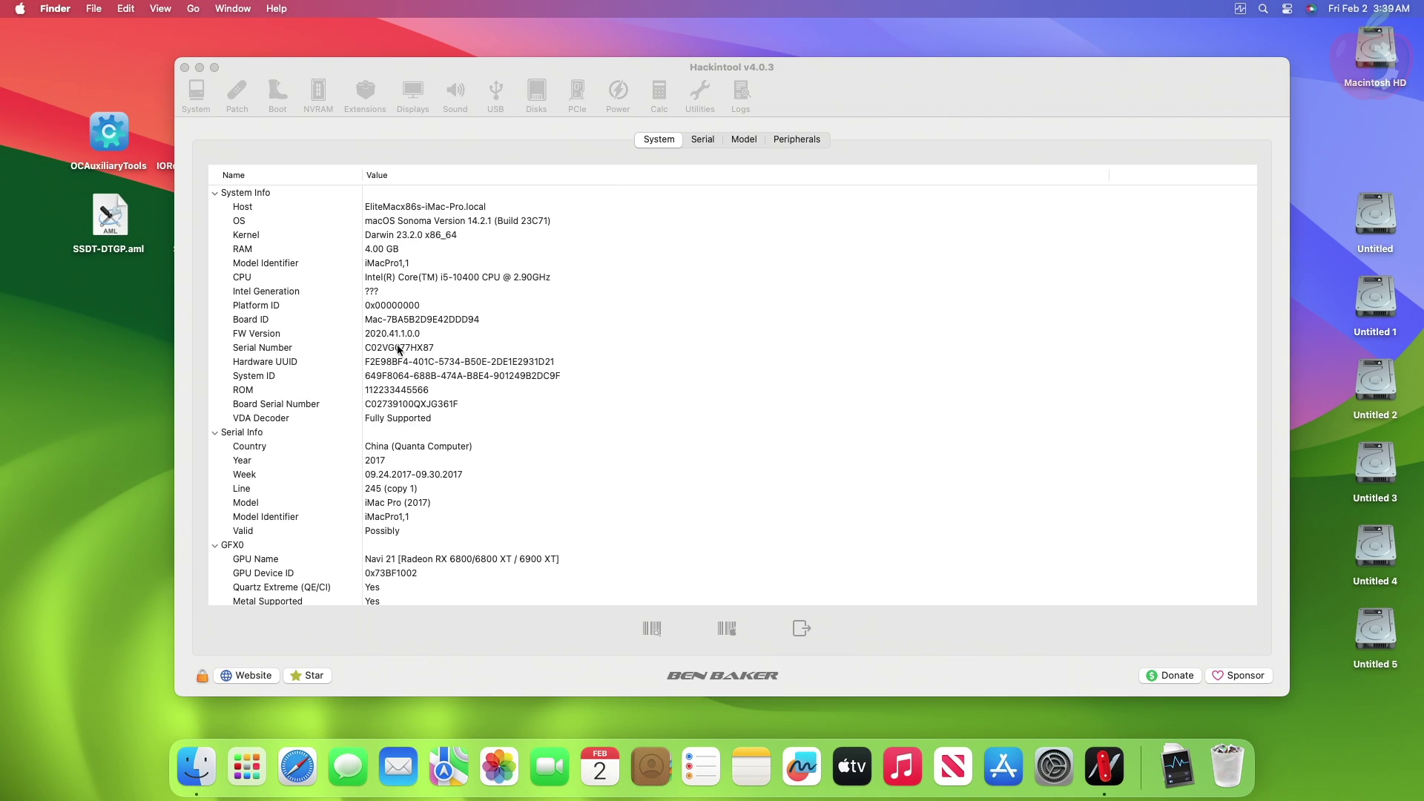
# Step: Copy the Navi 21 (RX 6800) device path from Hackintool's PCIe list
pyautogui.click(577, 93)
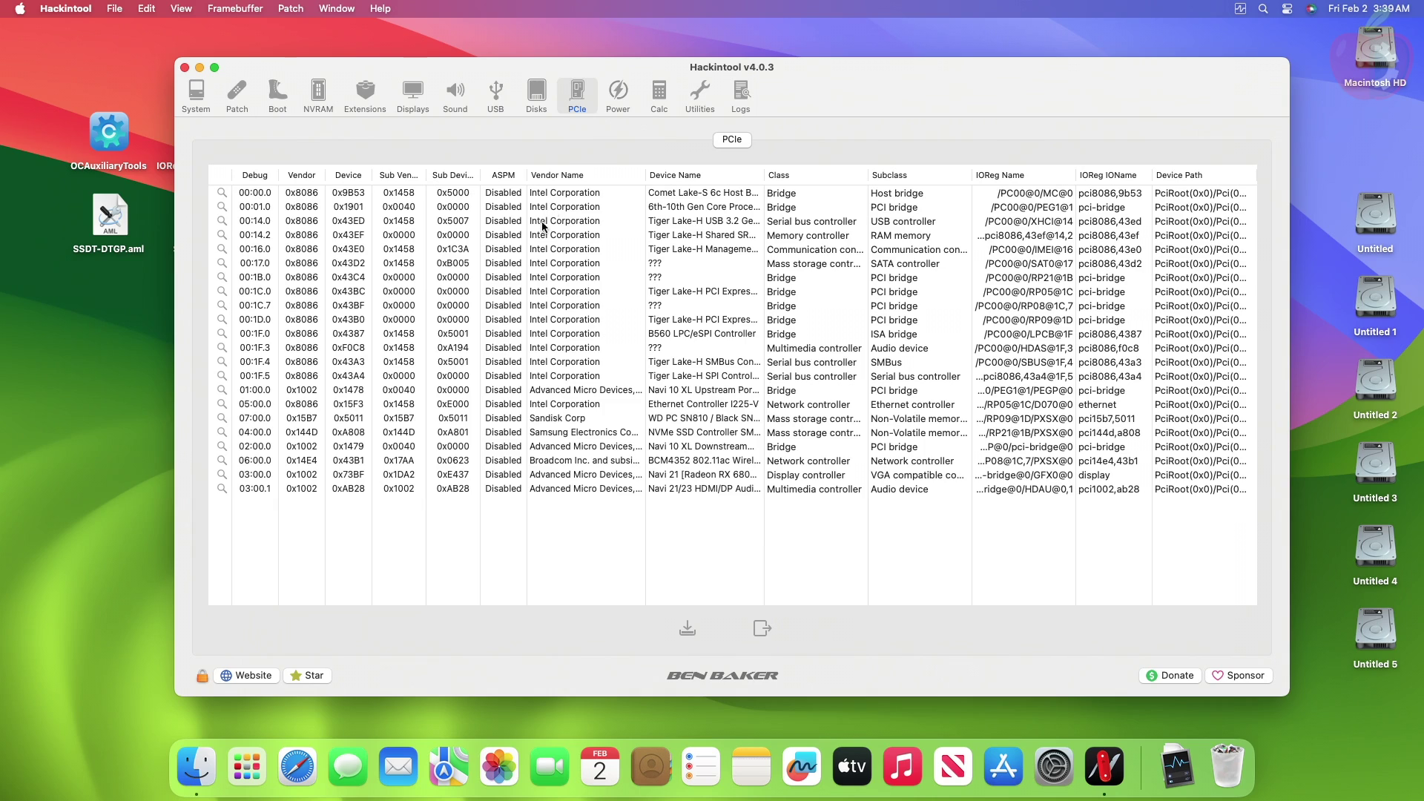
pyautogui.click(682, 481)
pyautogui.rightClick(1179, 475)
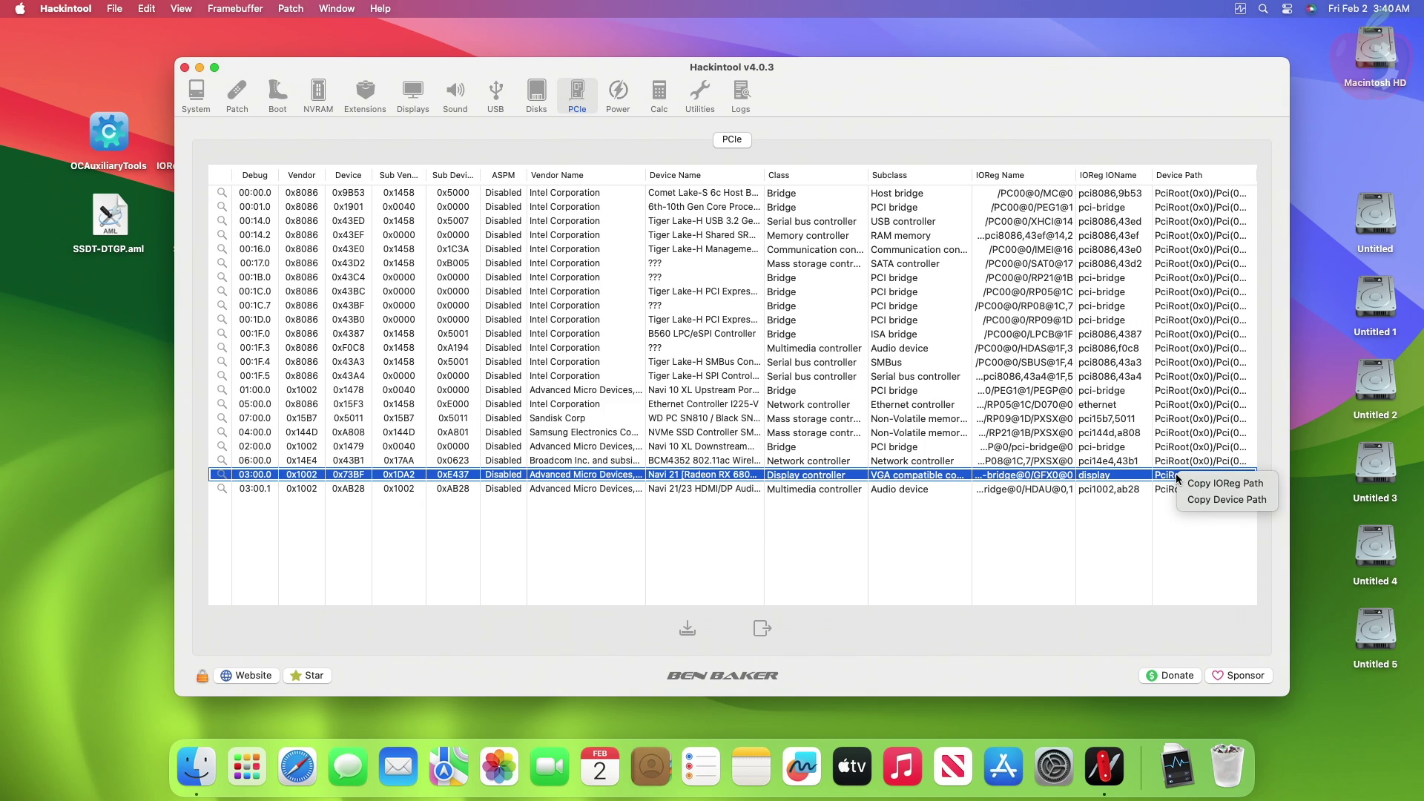
pyautogui.click(1208, 501)
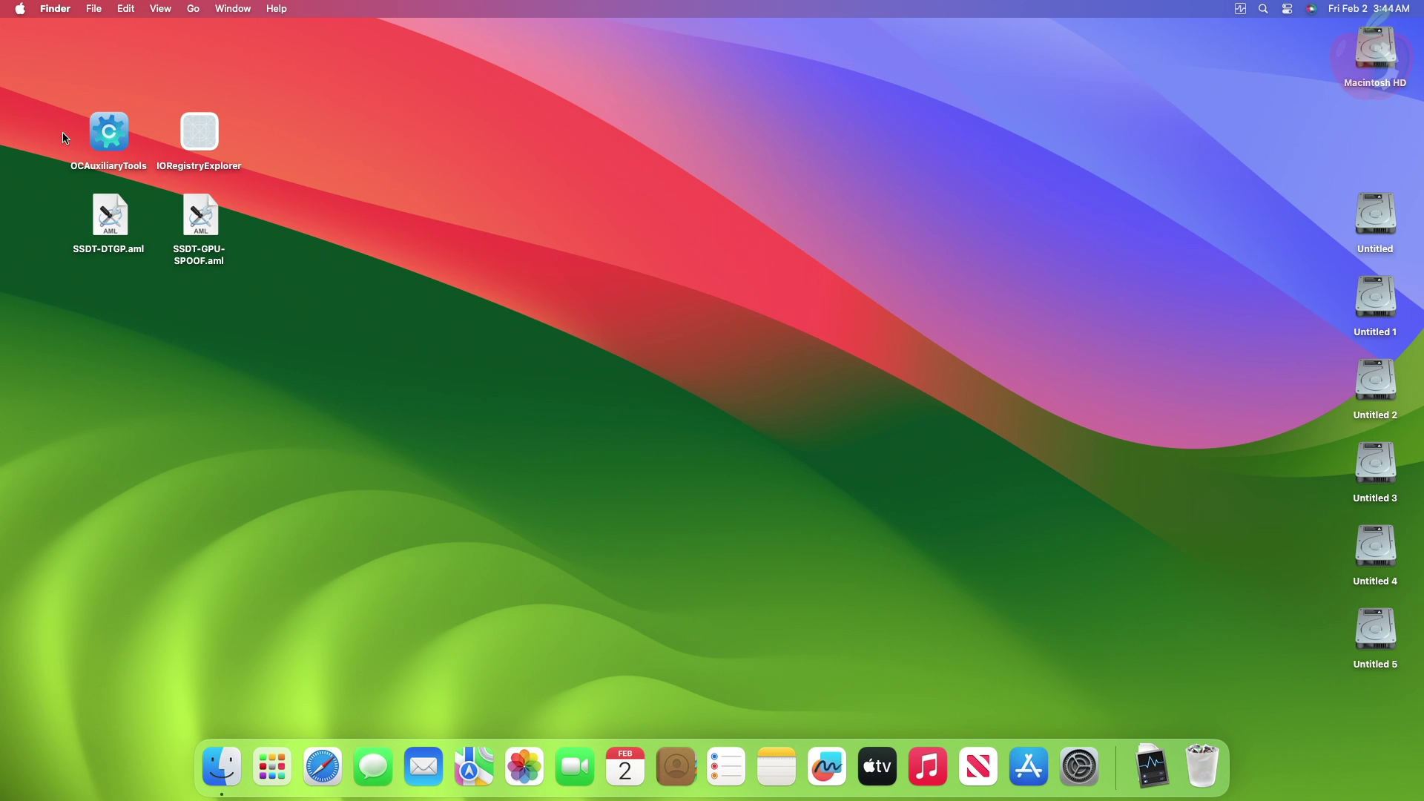
# Step: Launch OCAuxiliaryTools and choose Mount ESP from its menu
pyautogui.click(101, 138)
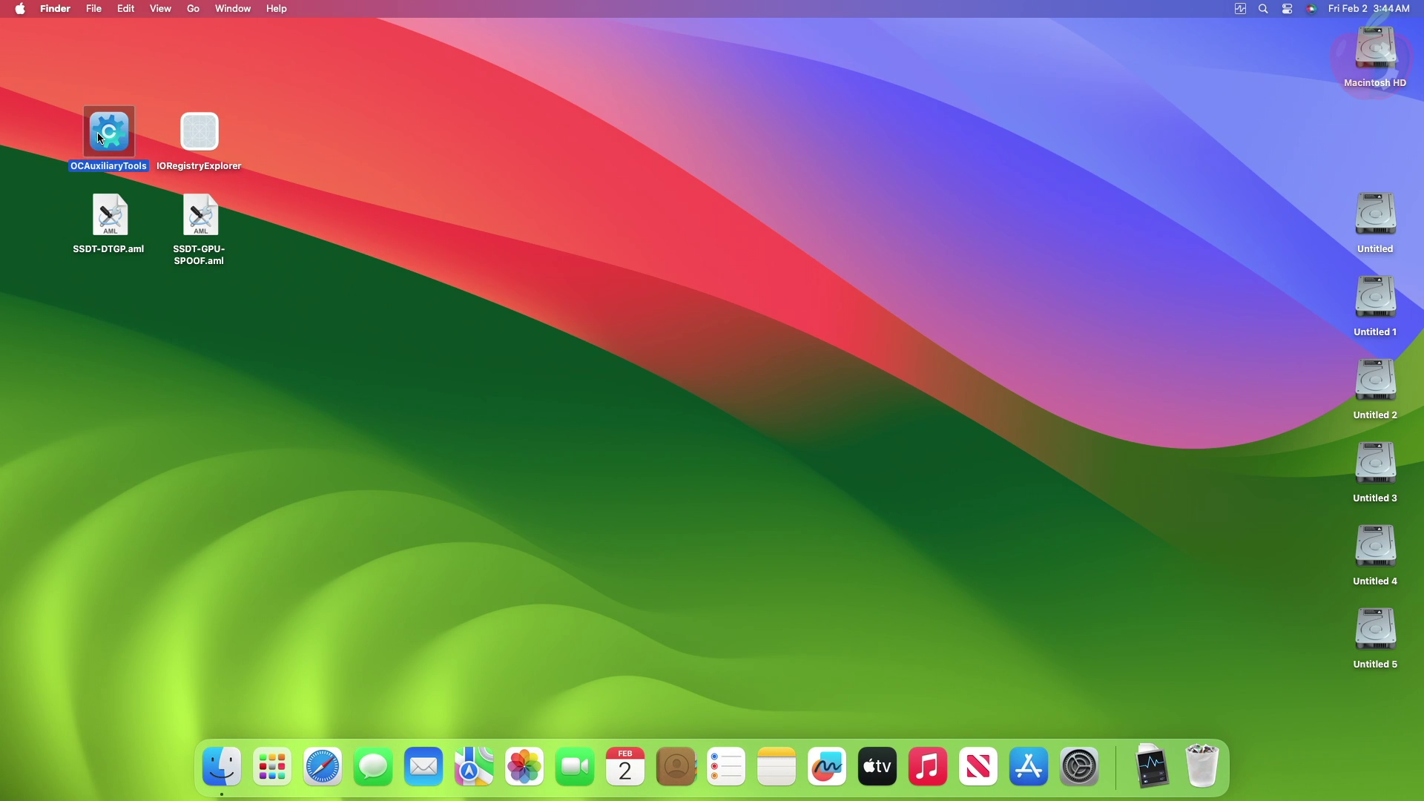
pyautogui.doubleClick(101, 138)
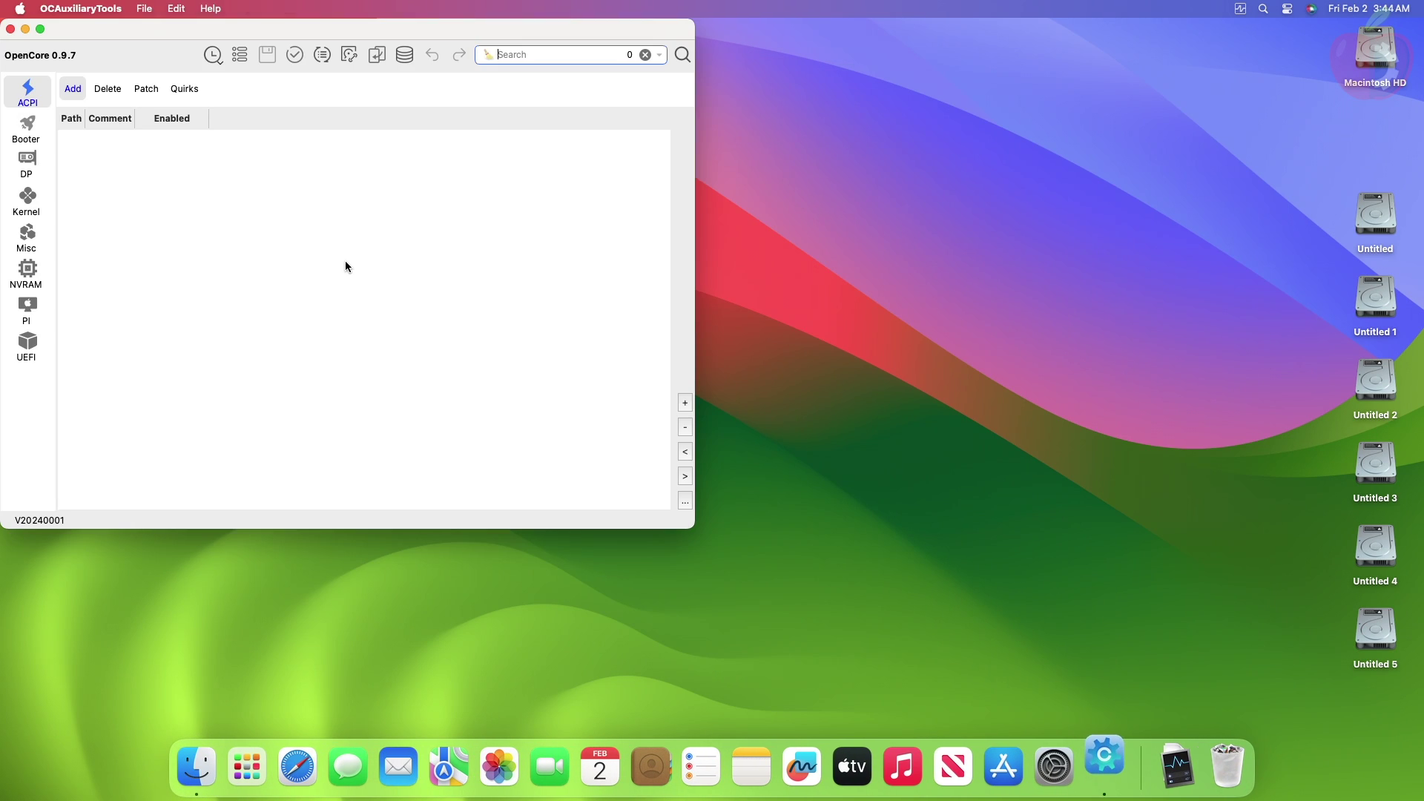
pyautogui.click(144, 8)
pyautogui.moveTo(175, 8)
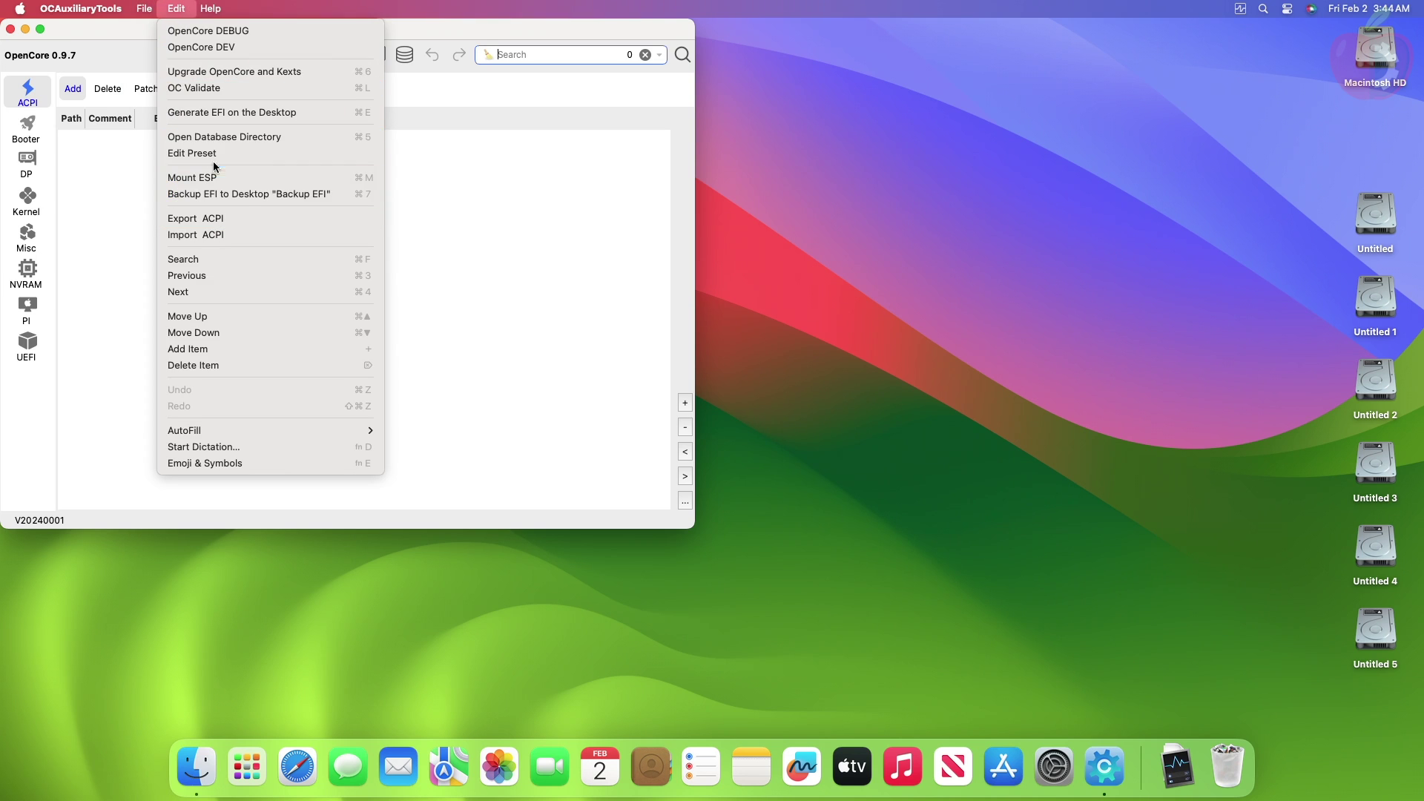
pyautogui.click(267, 178)
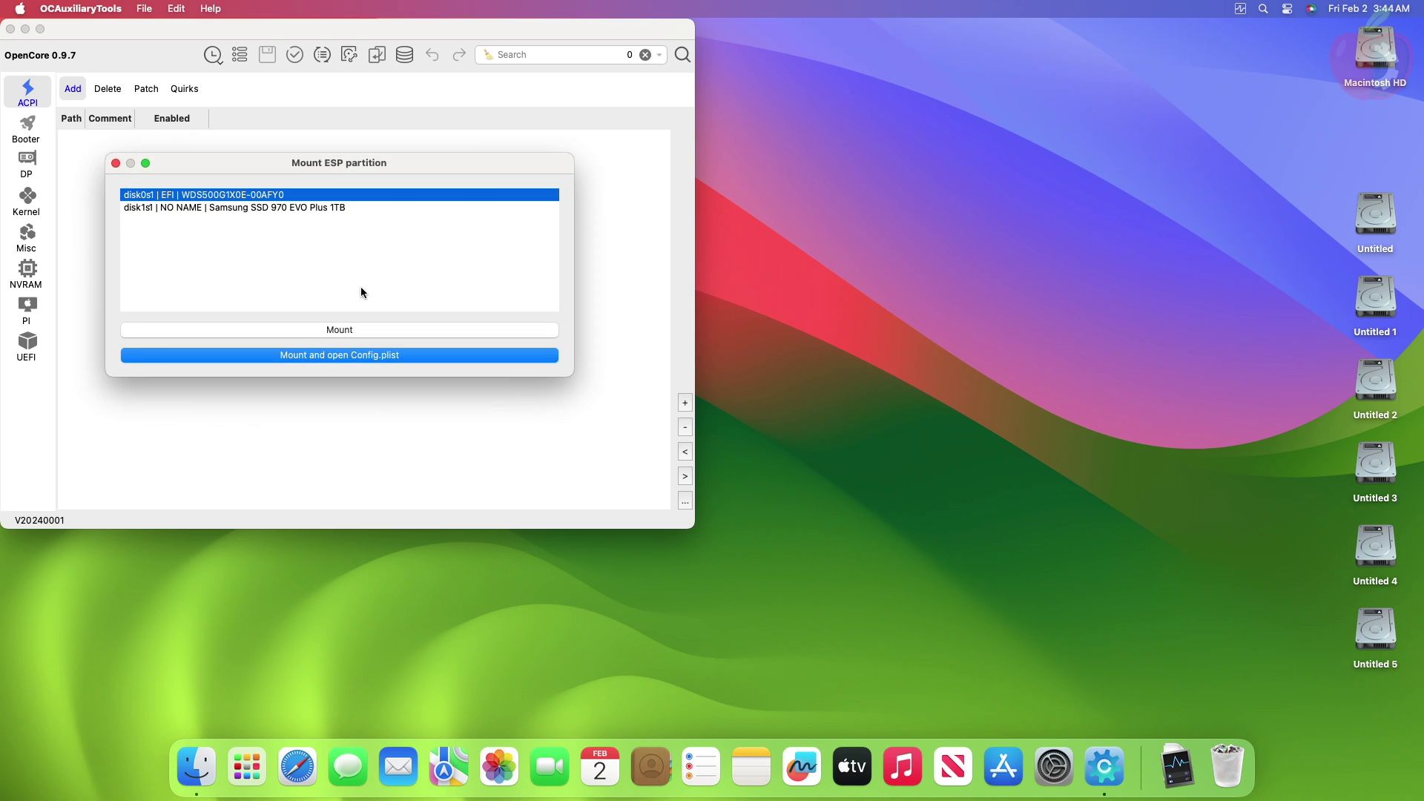
# Step: Mount the disk0s1 EFI partition with the administrator password and open its OC folder
pyautogui.click(331, 333)
pyautogui.write('1234')
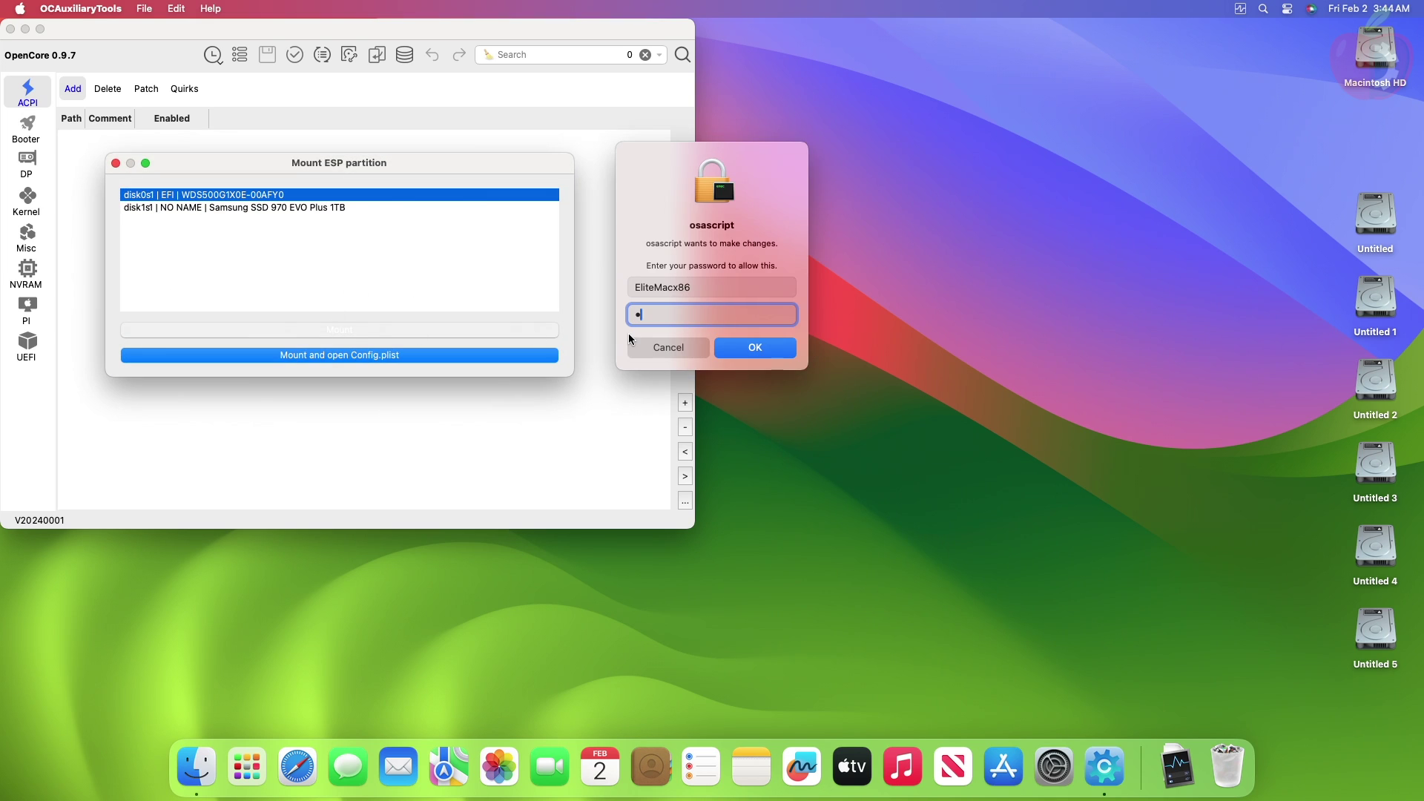
pyautogui.press('Return')
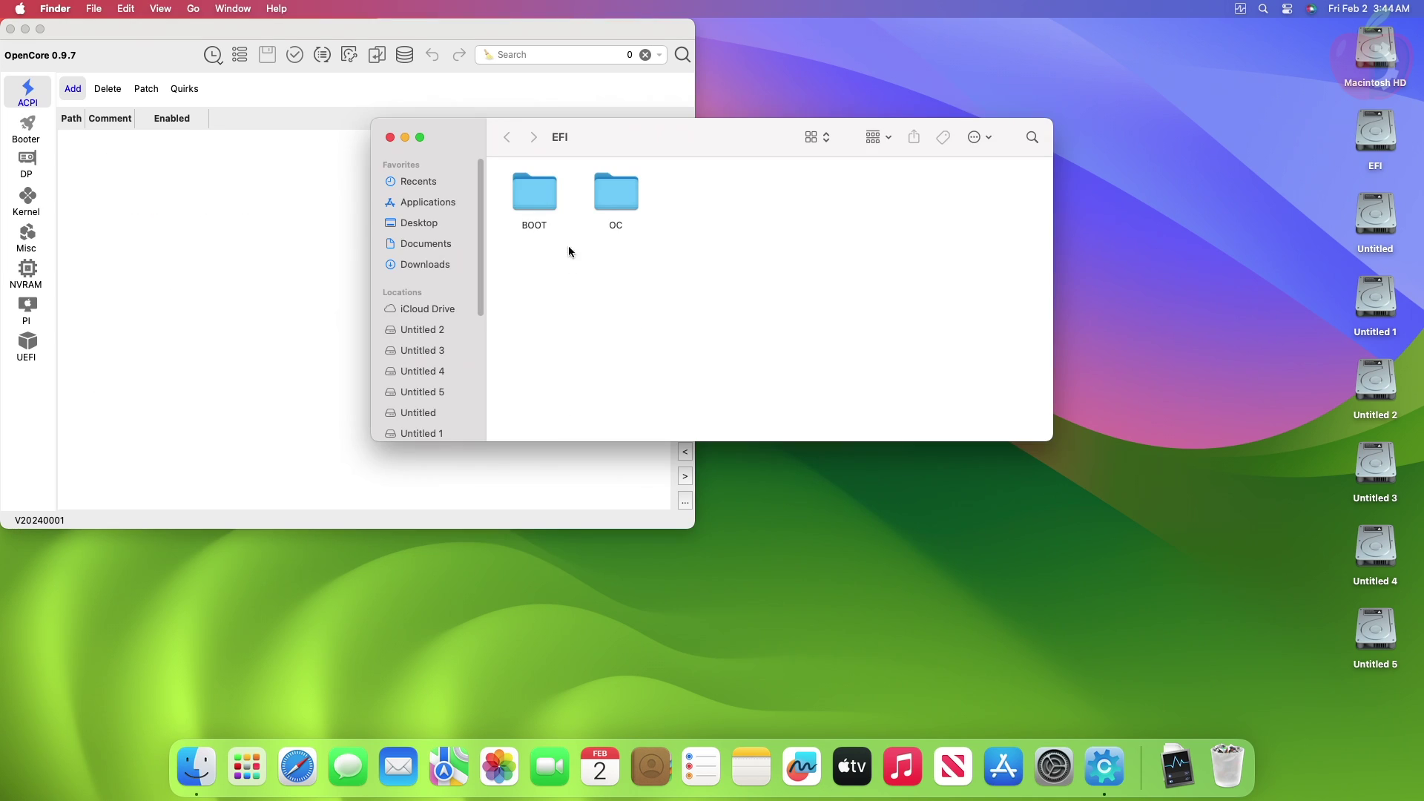
pyautogui.doubleClick(603, 192)
# Step: Add a DeviceProperties entry in config.plist using the GPU's pasted PciRoot device path
pyautogui.doubleClick(604, 191)
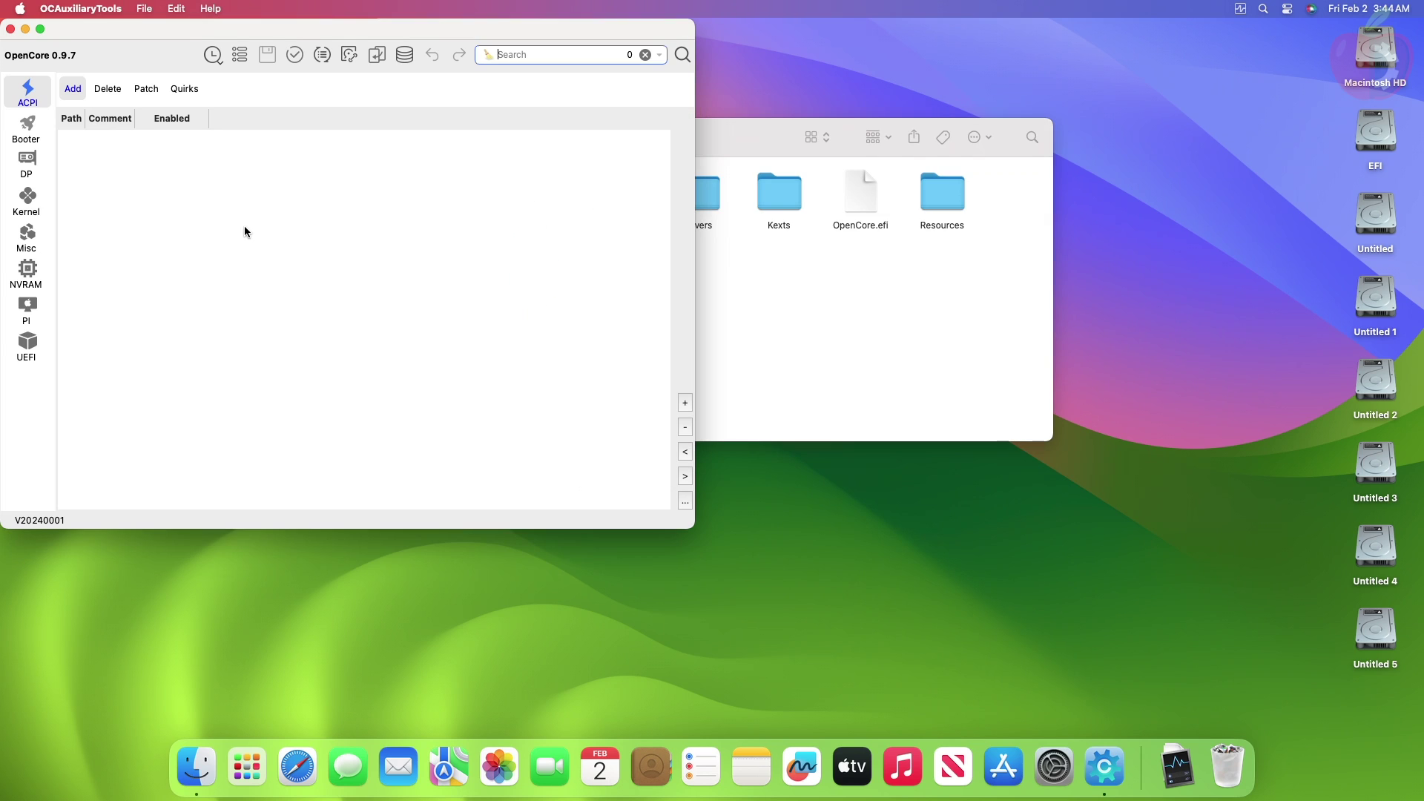
pyautogui.click(39, 169)
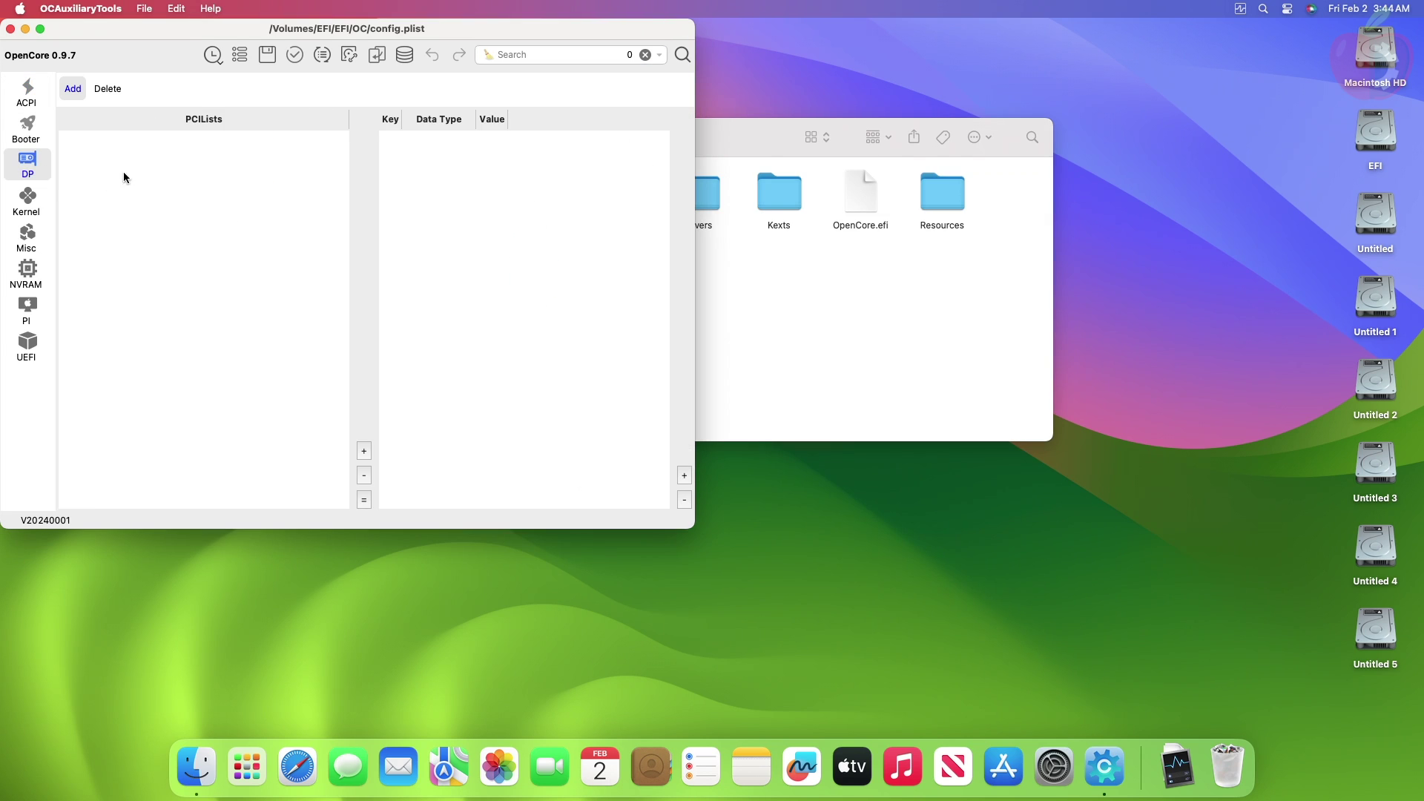
pyautogui.click(364, 450)
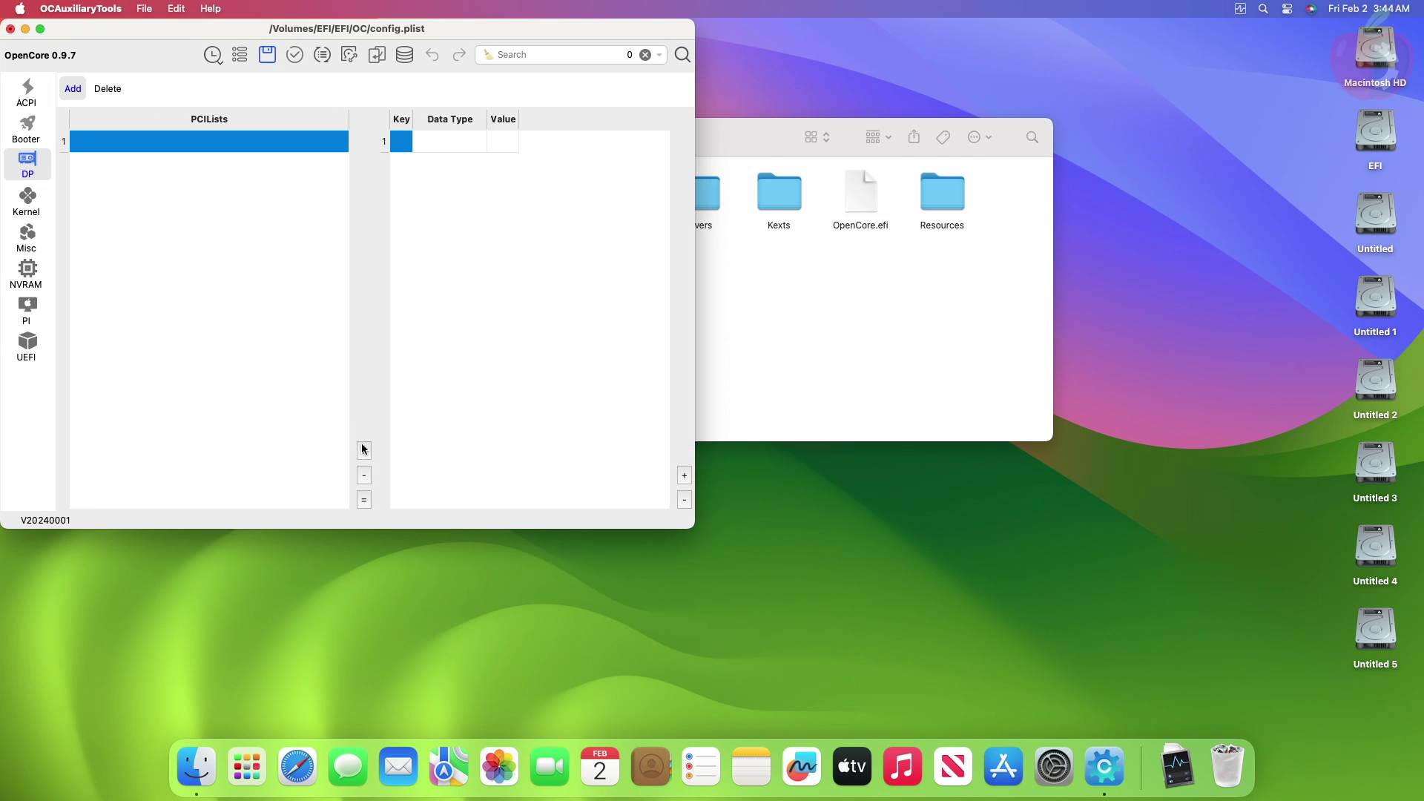
pyautogui.doubleClick(172, 141)
pyautogui.press('super+v')
pyautogui.press('Return')
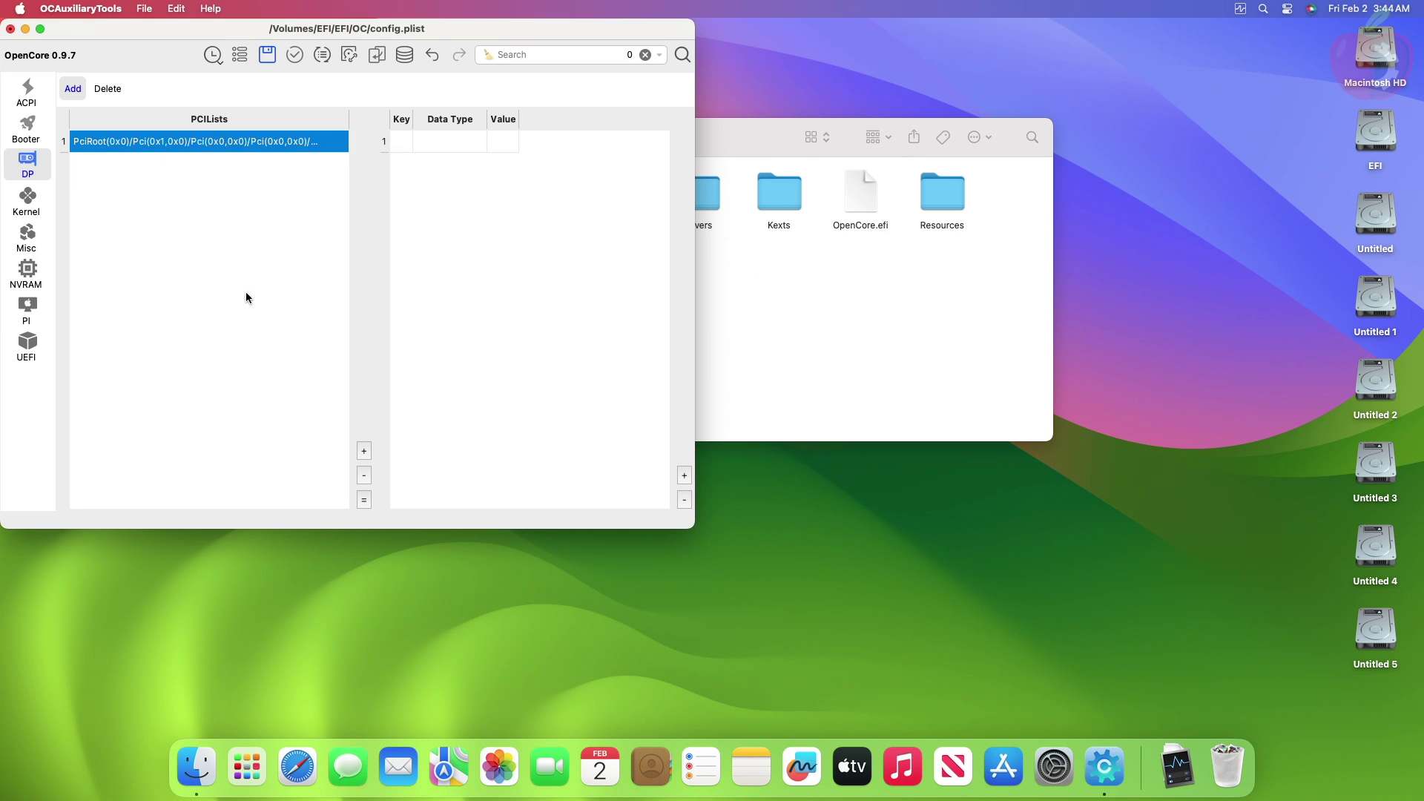
pyautogui.click(401, 149)
# Step: Browse the Untitled 1 Windows drive into Users and the Windows user's home folder
pyautogui.doubleClick(1376, 297)
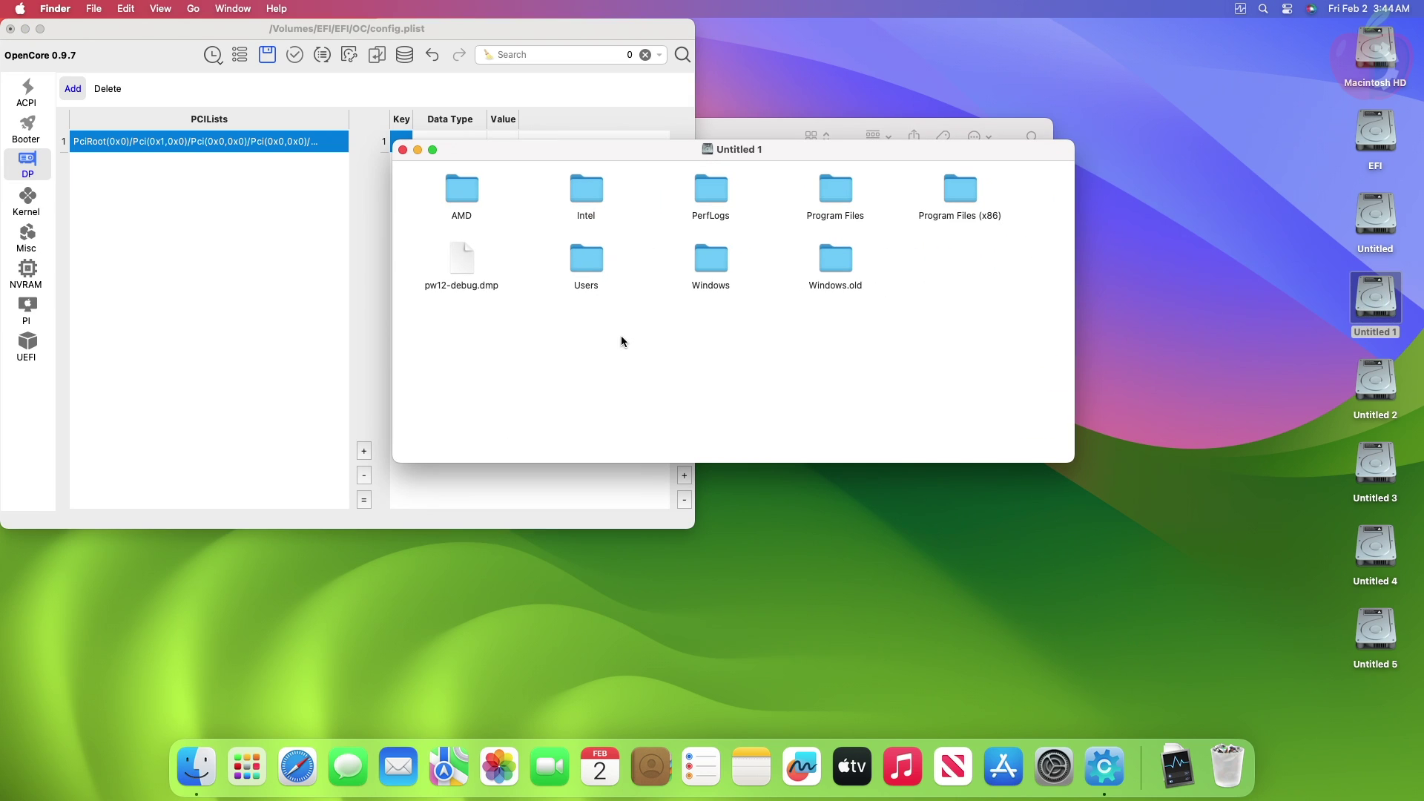
pyautogui.doubleClick(586, 259)
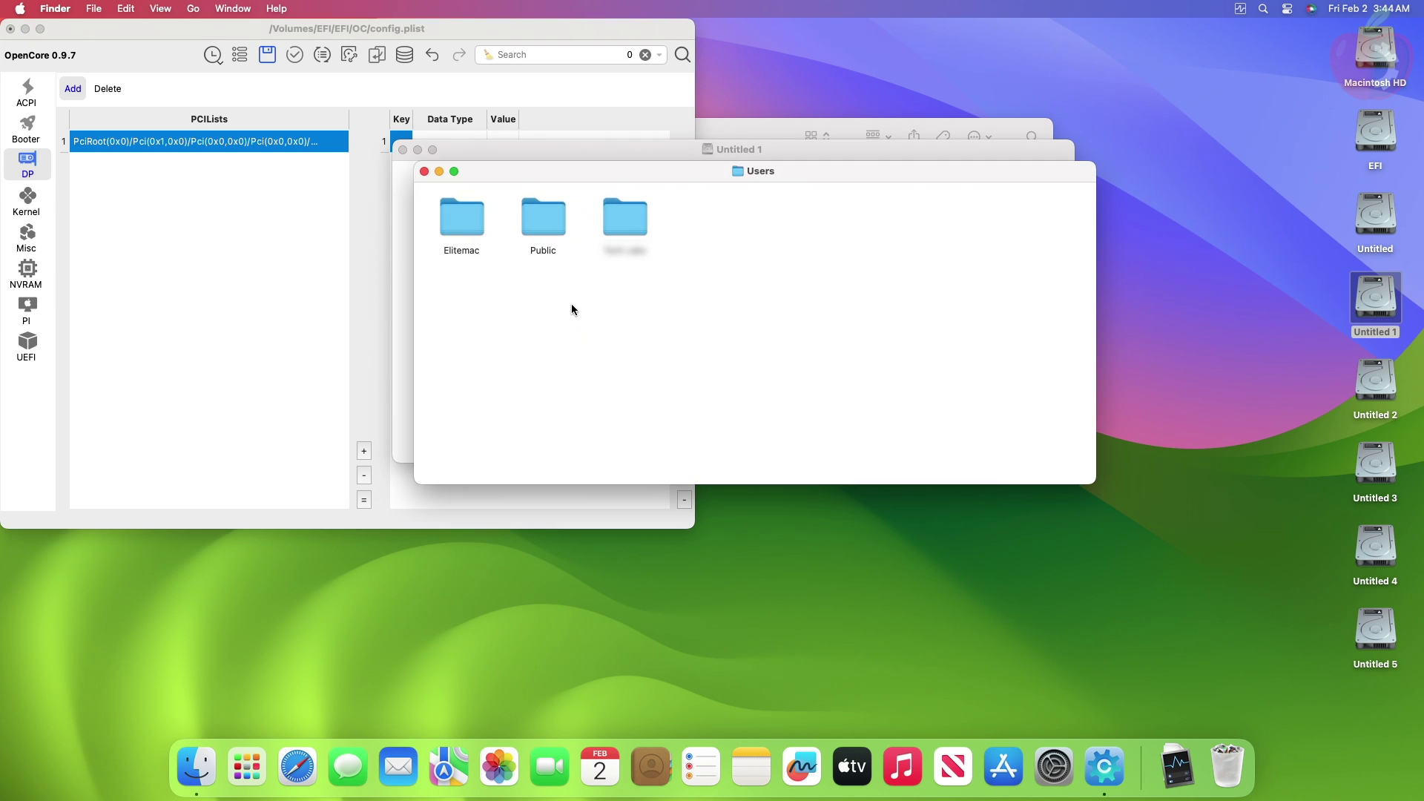
pyautogui.doubleClick(462, 223)
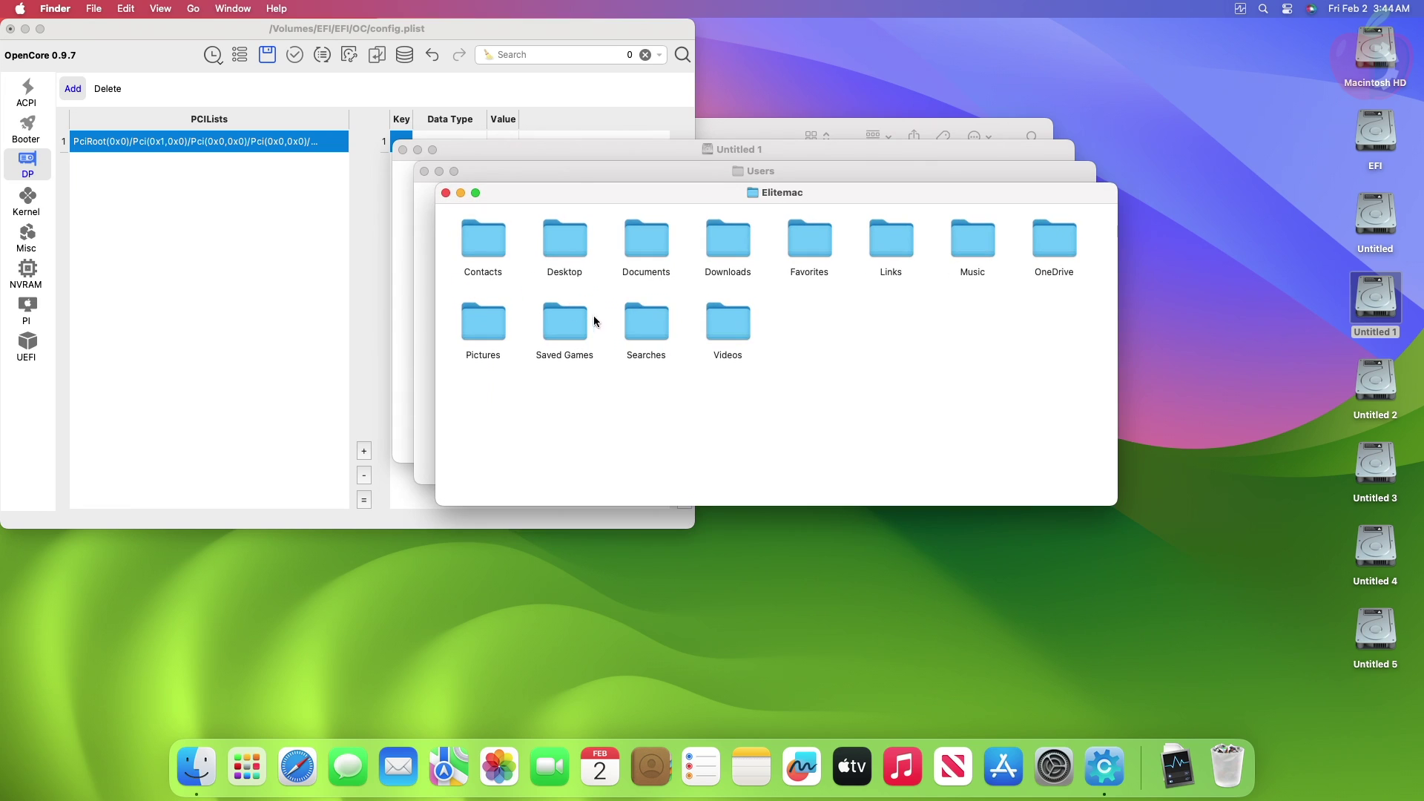
# Step: Open RX6800_mod.reg from the Desktop in TextEdit and copy its entire hex table
pyautogui.doubleClick(562, 248)
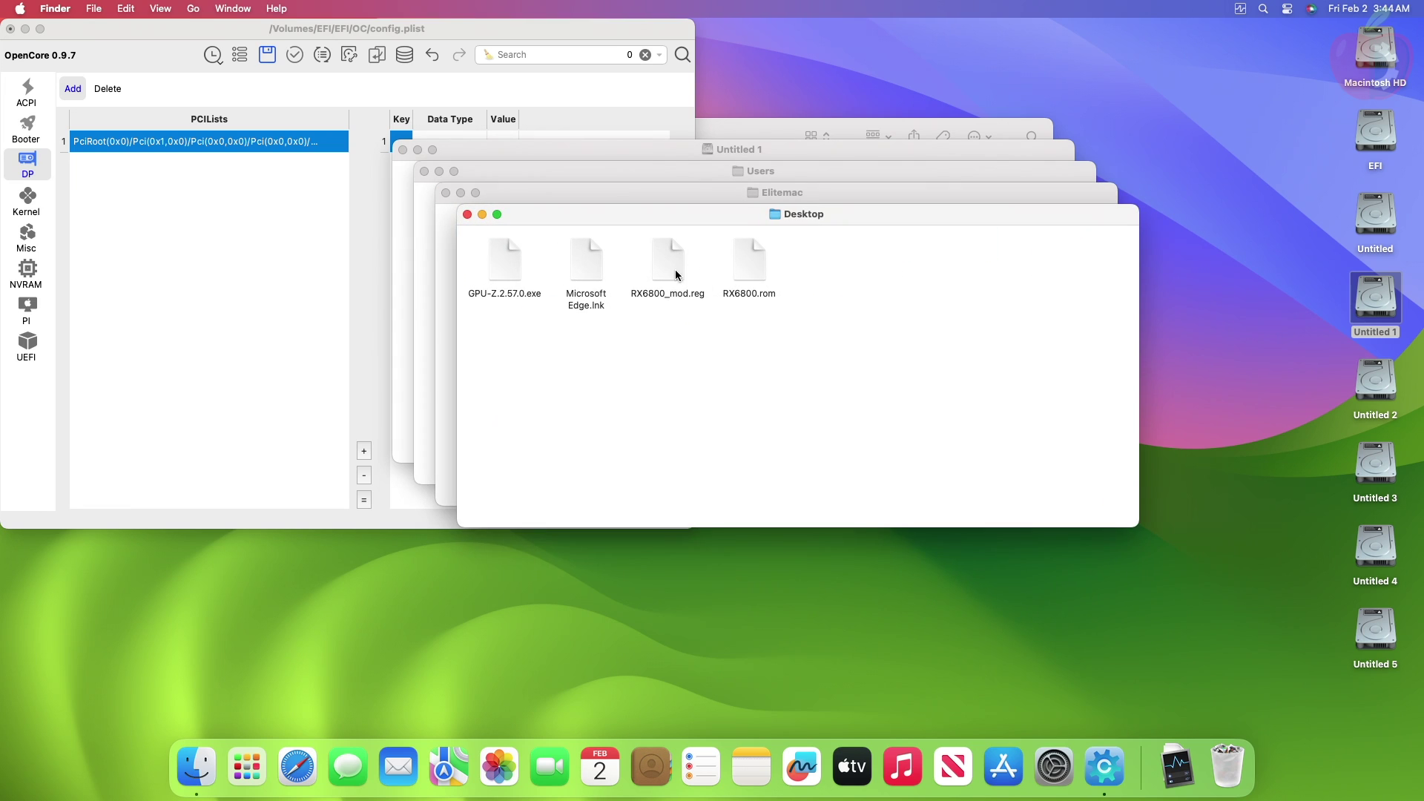
pyautogui.rightClick(673, 265)
pyautogui.moveTo(763, 295)
pyautogui.click(901, 289)
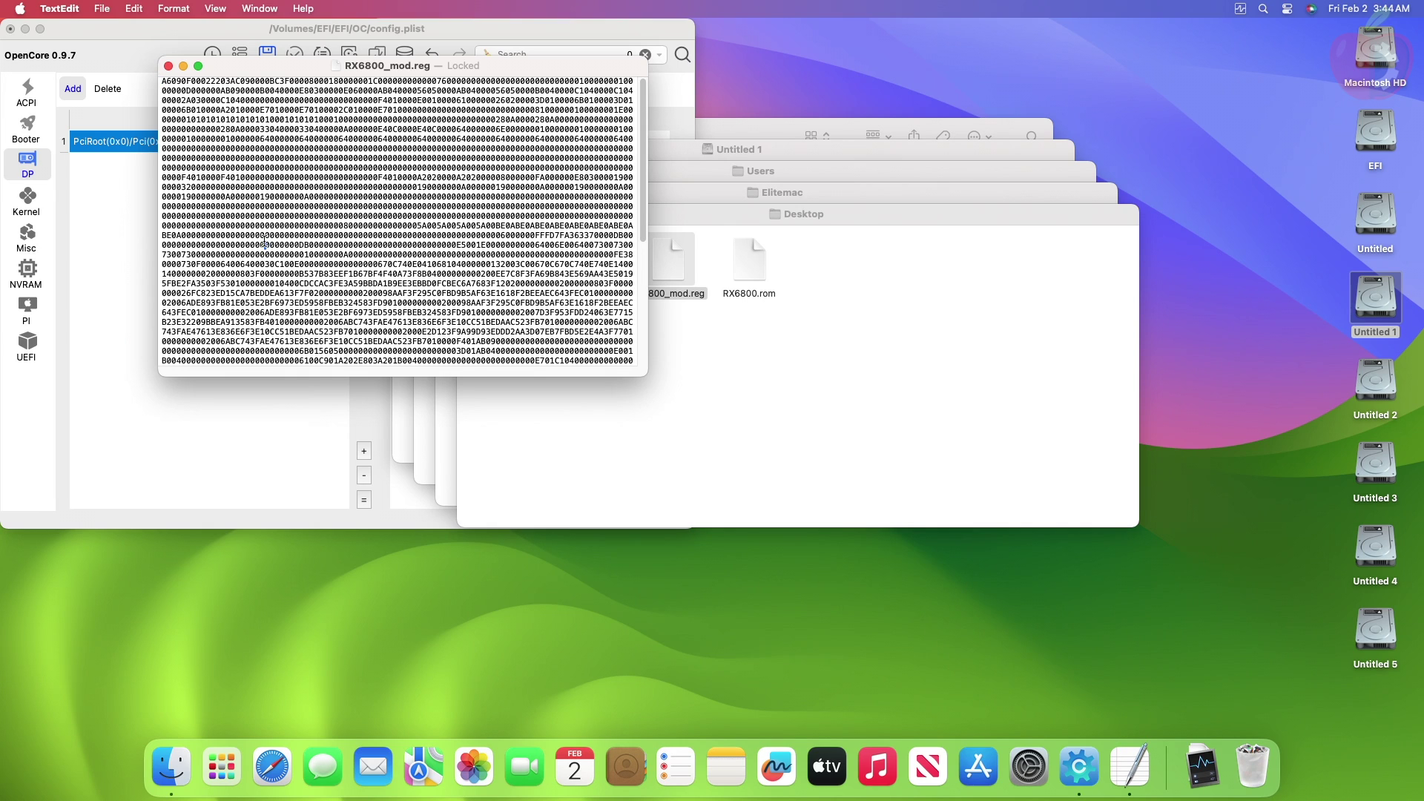
pyautogui.press('super+a')
# Step: Close RX6800_mod.reg and the Desktop, home, Users and Untitled 1 Finder windows
pyautogui.click(168, 66)
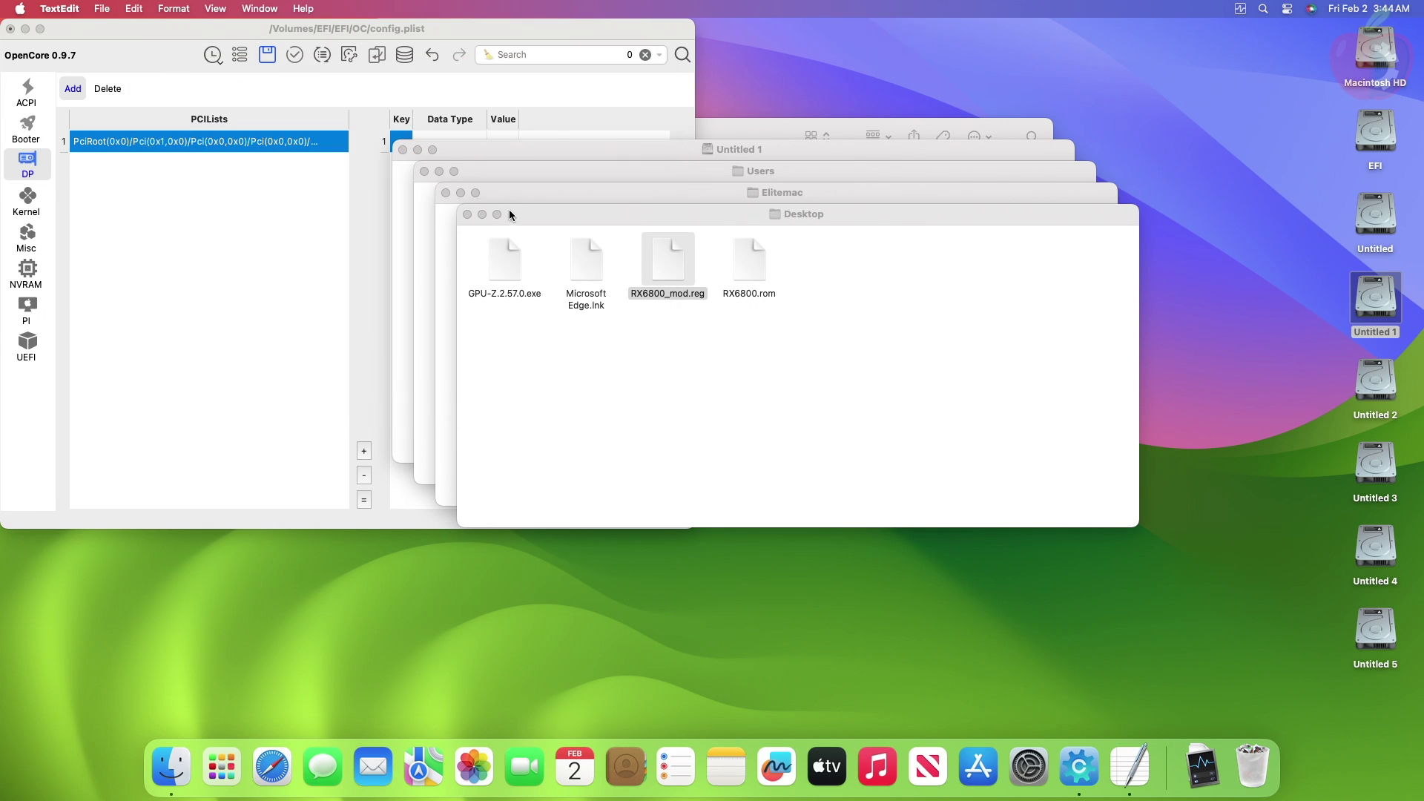
pyautogui.click(466, 215)
pyautogui.click(445, 193)
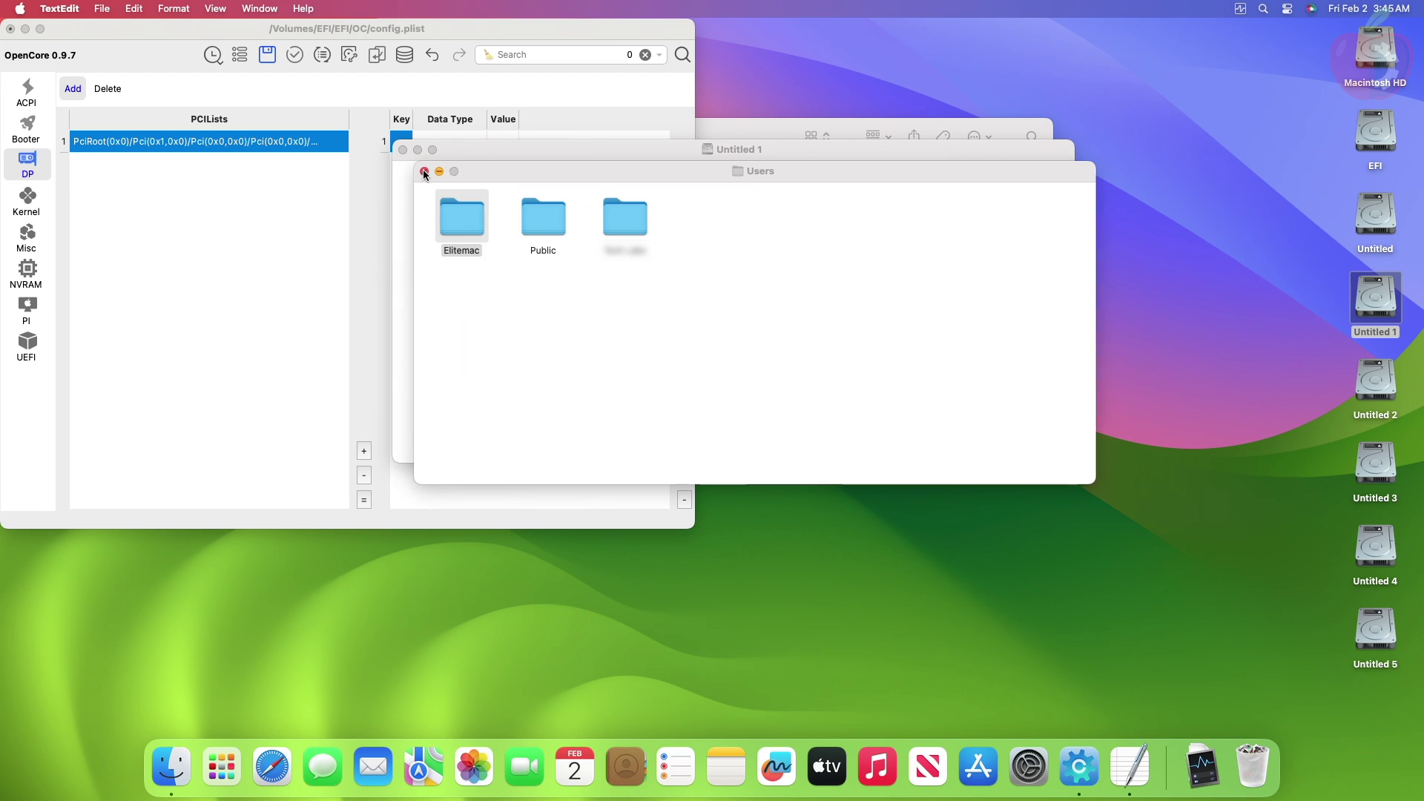
pyautogui.click(424, 172)
pyautogui.click(403, 150)
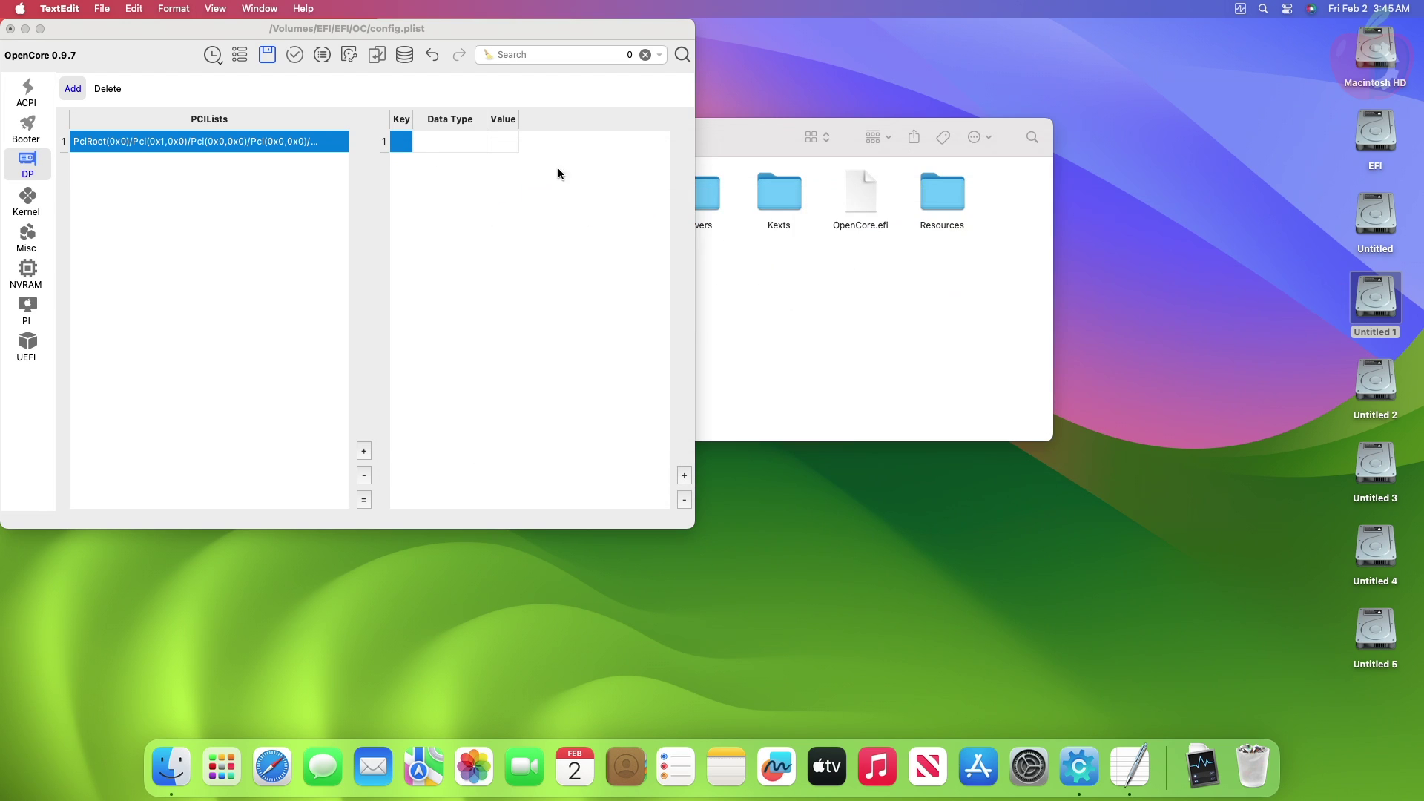
# Step: Paste the PowerPlay hex table as the entry's value and set its type to Data
pyautogui.doubleClick(509, 150)
pyautogui.write('01E06')
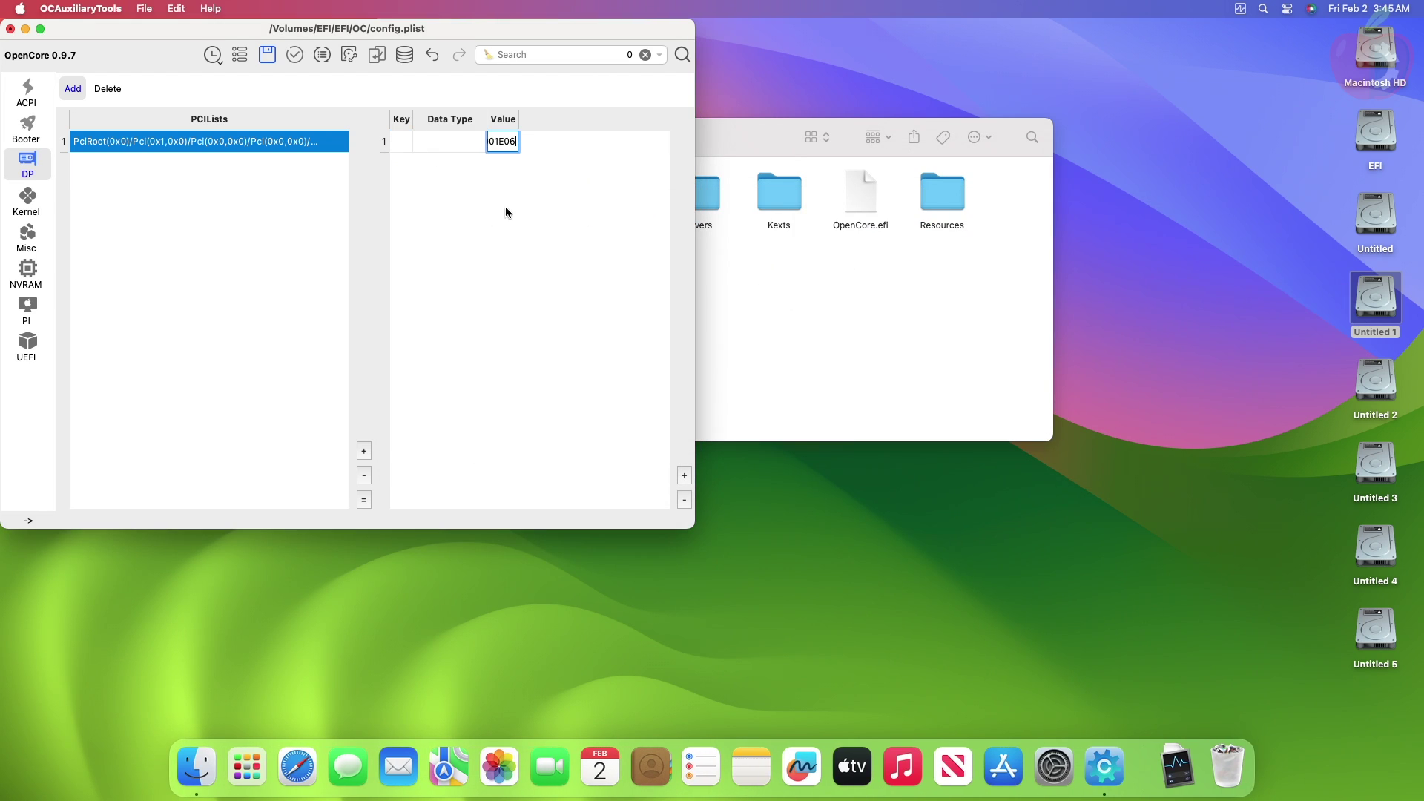
pyautogui.doubleClick(439, 147)
pyautogui.click(475, 141)
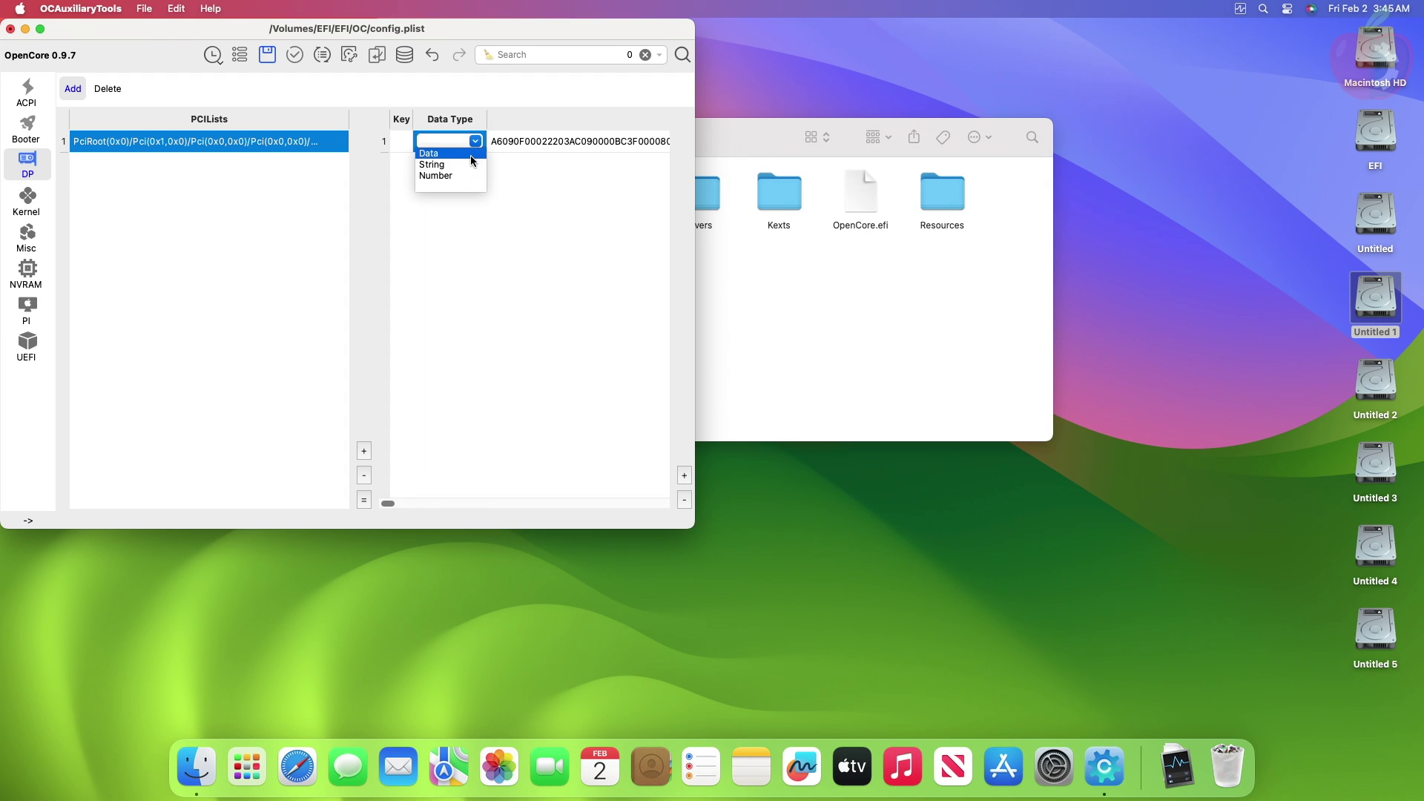
pyautogui.click(465, 154)
# Step: Rename the key to PP_PhmSoftPowerPlayTable and close the config.plist editor
pyautogui.doubleClick(403, 147)
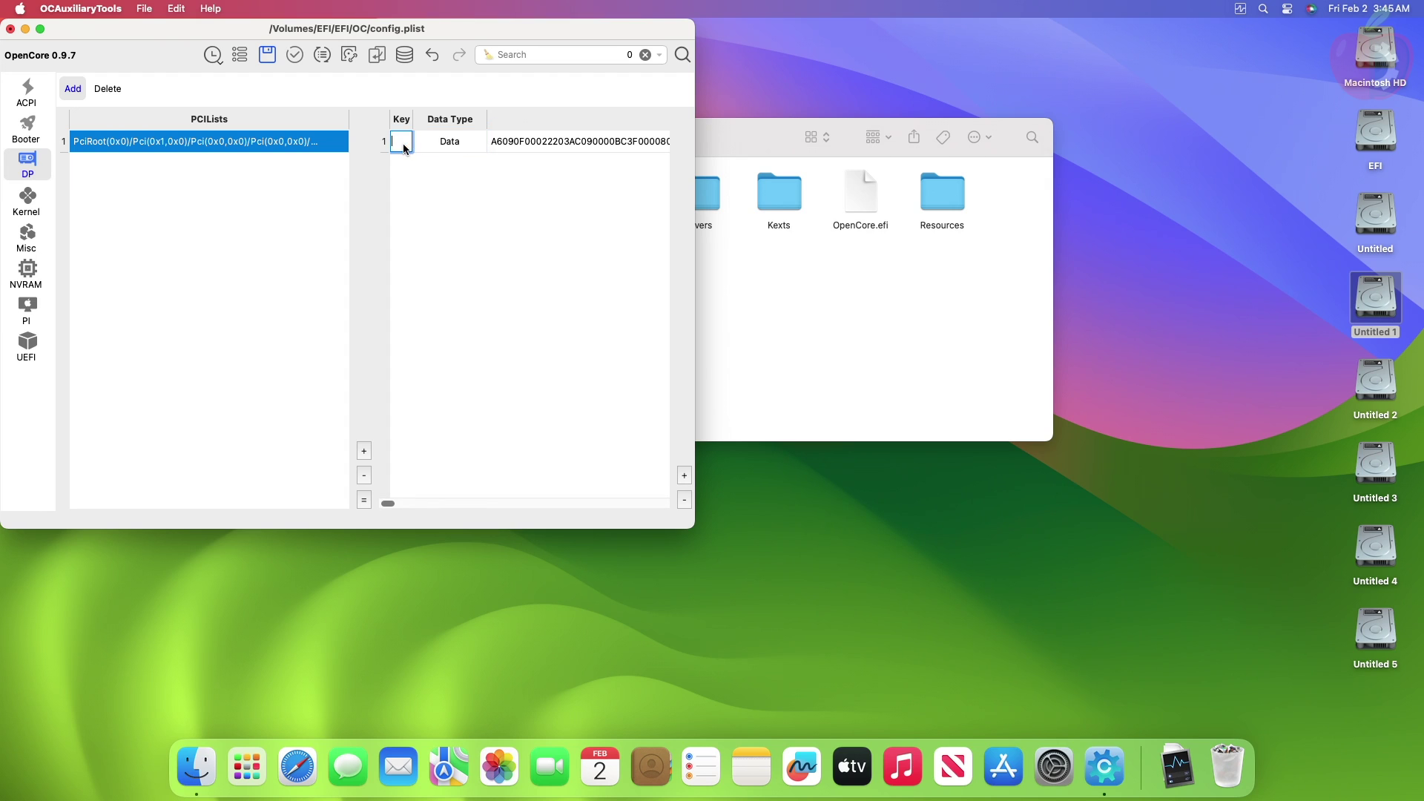
pyautogui.write('P_')
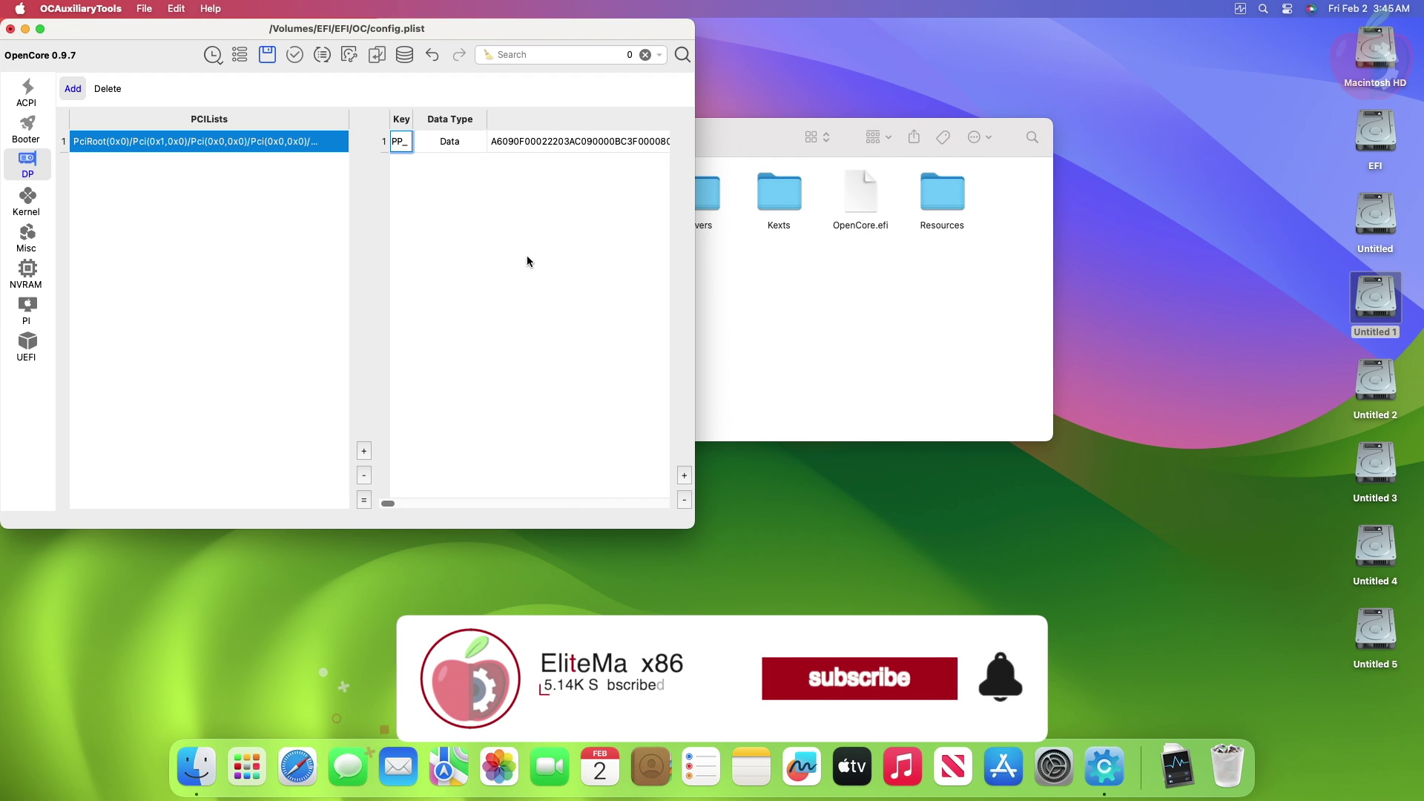
pyautogui.write('PhmSoft')
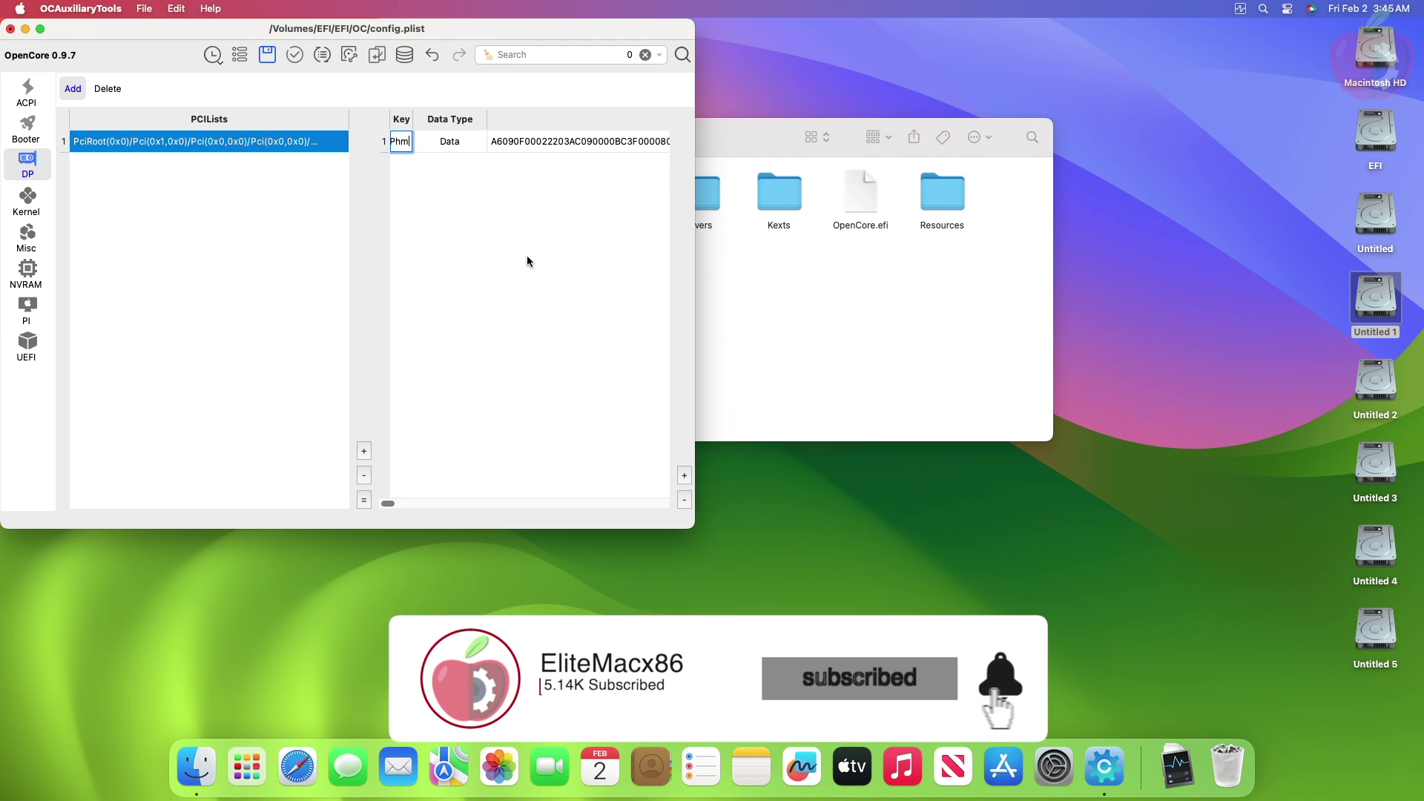
pyautogui.write('P')
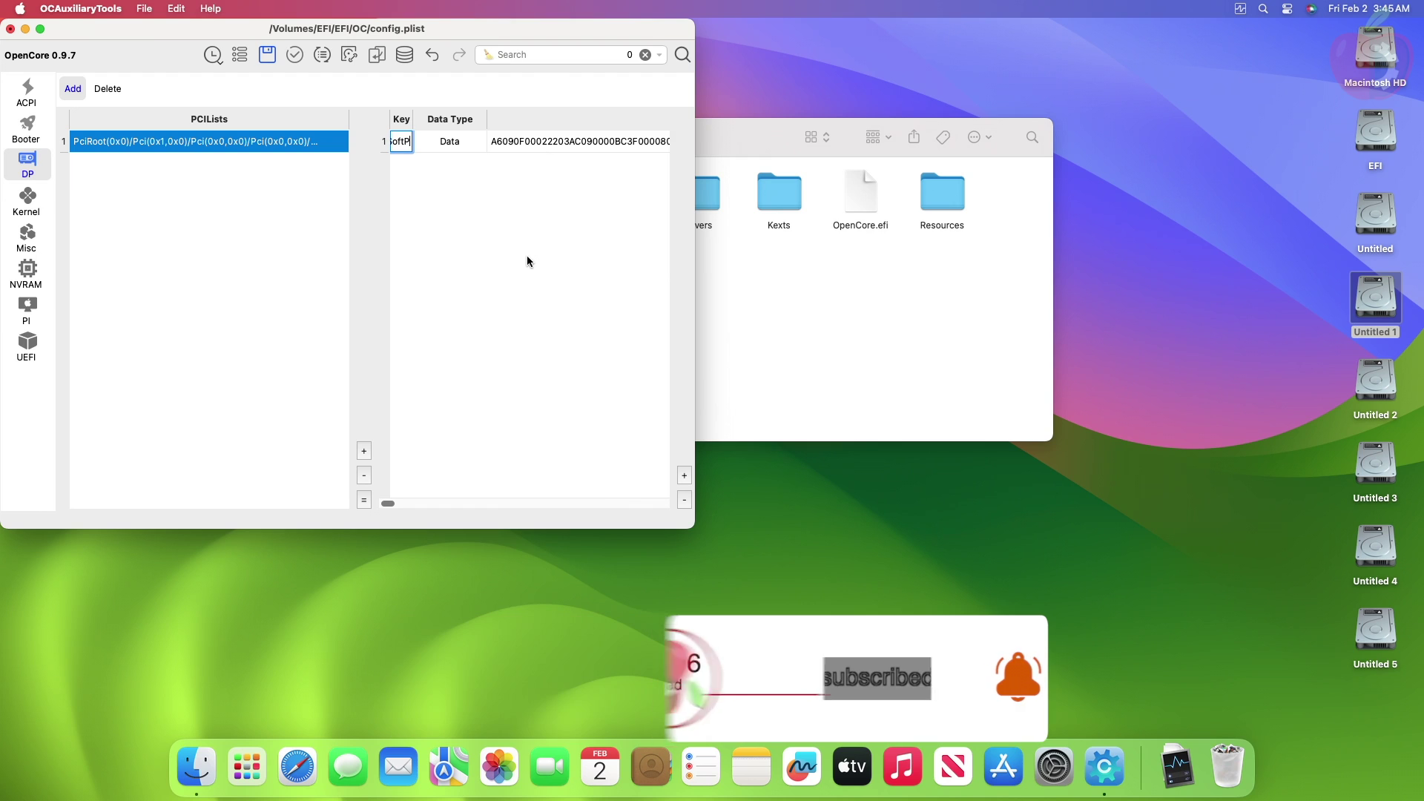
pyautogui.write('owerPl')
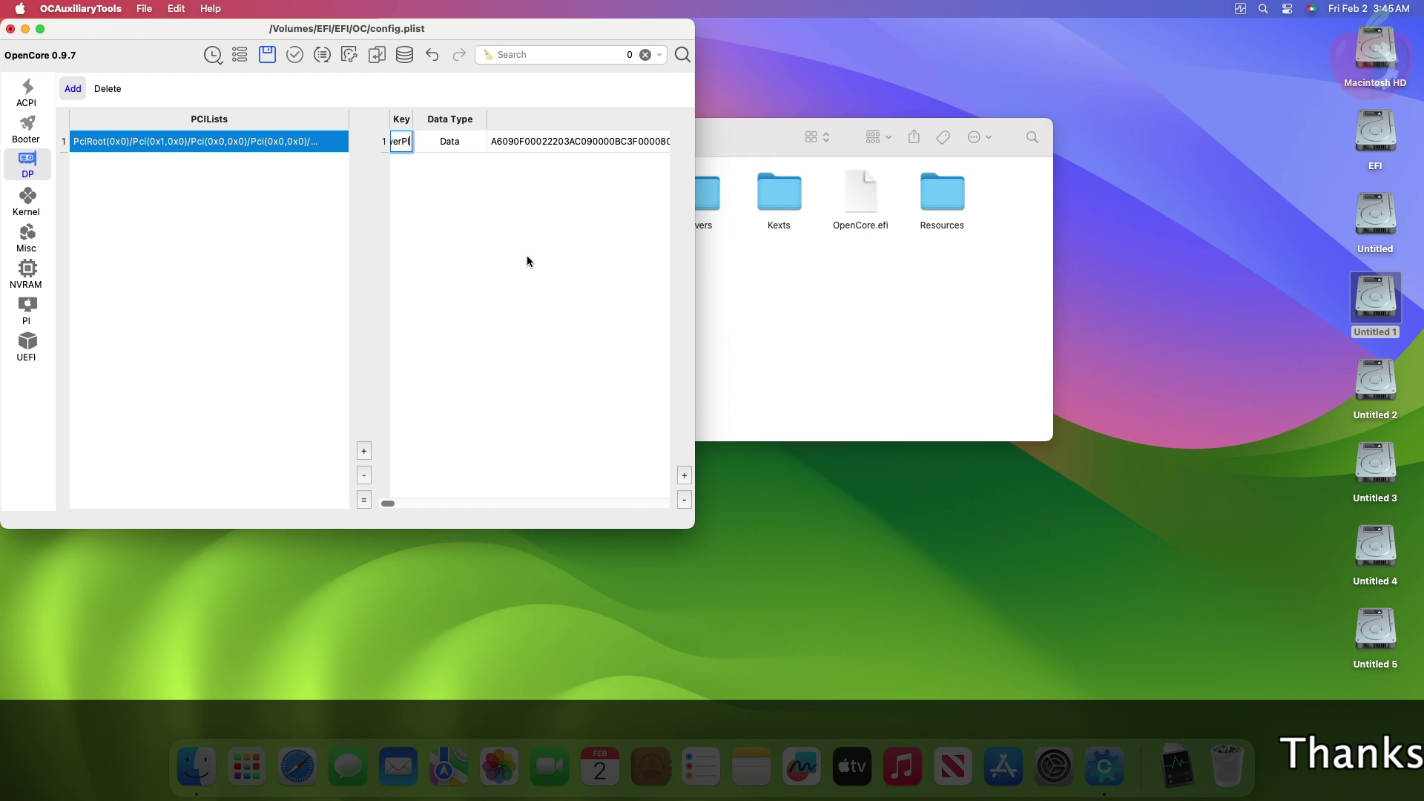
pyautogui.write('ayTable')
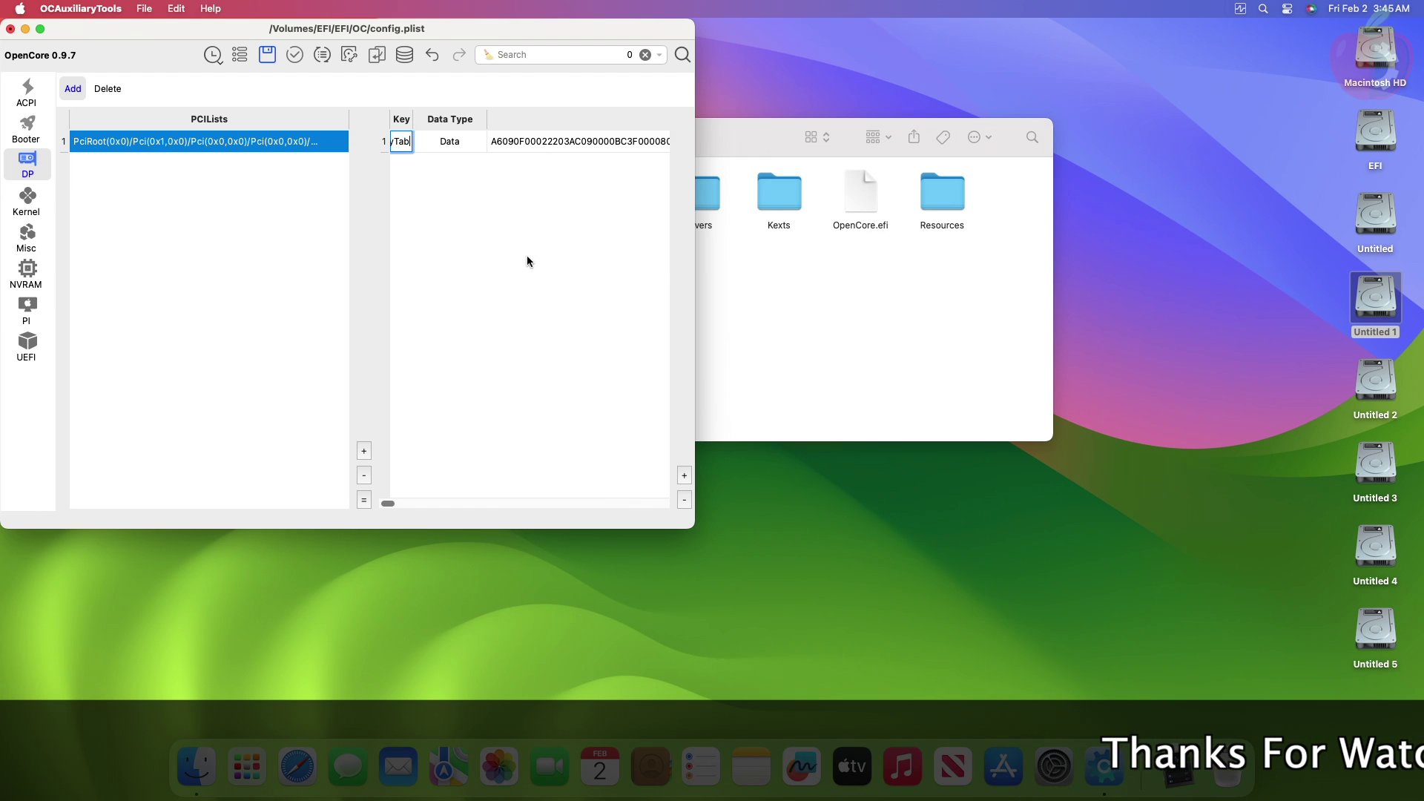
pyautogui.press('Return')
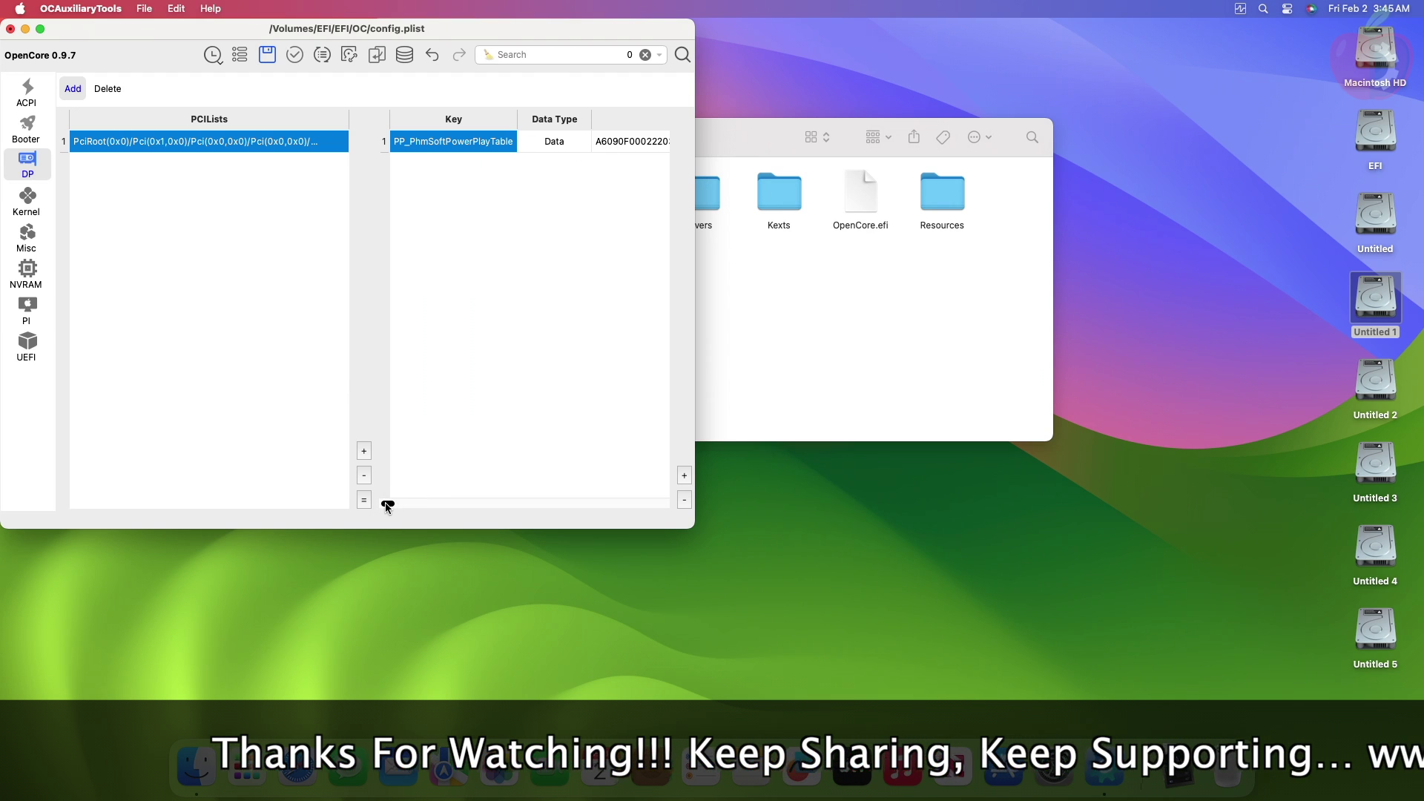
pyautogui.moveTo(387, 503); pyautogui.dragTo(658, 499)
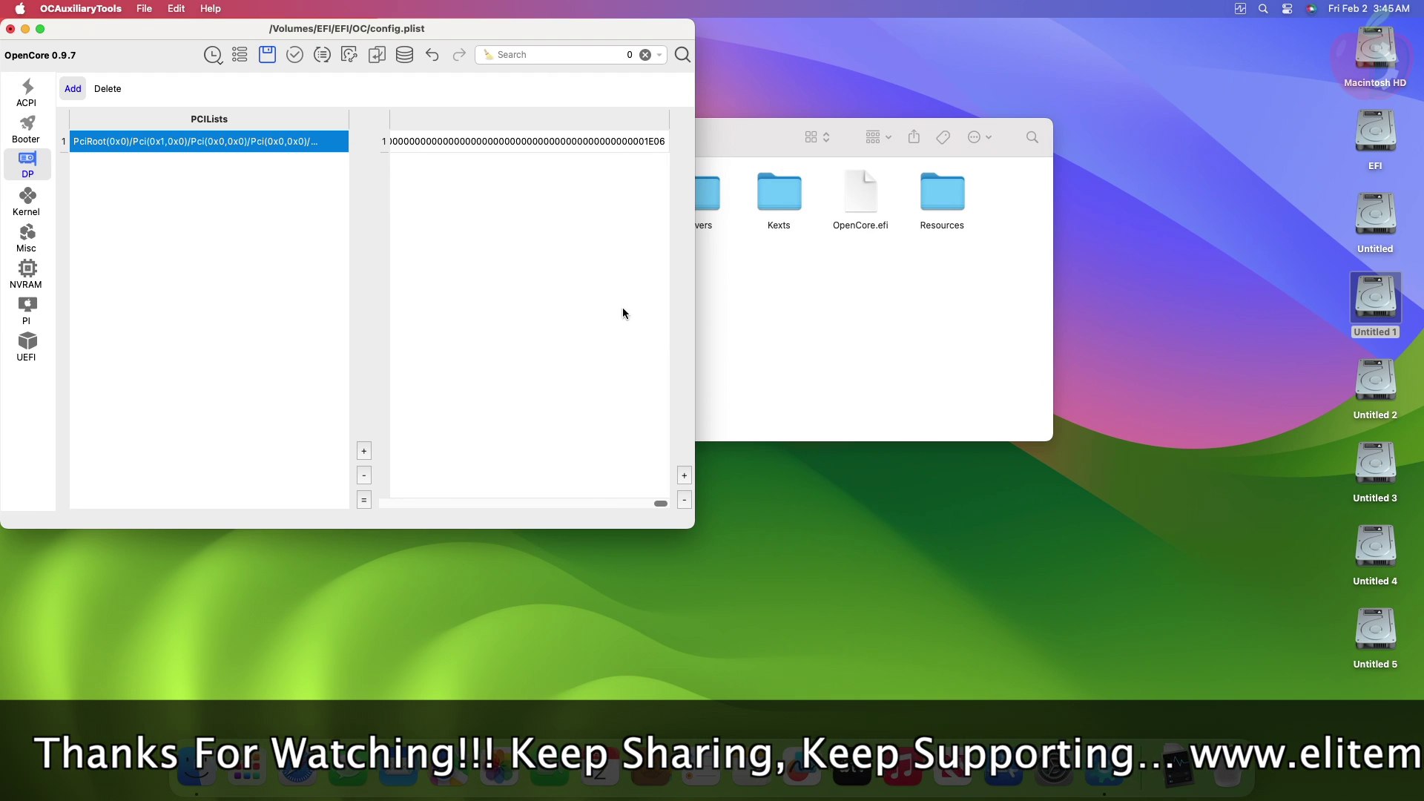
pyautogui.click(10, 33)
# Step: Save config.plist, move oldConfig.plist to the Trash and close the OC folder
pyautogui.click(807, 389)
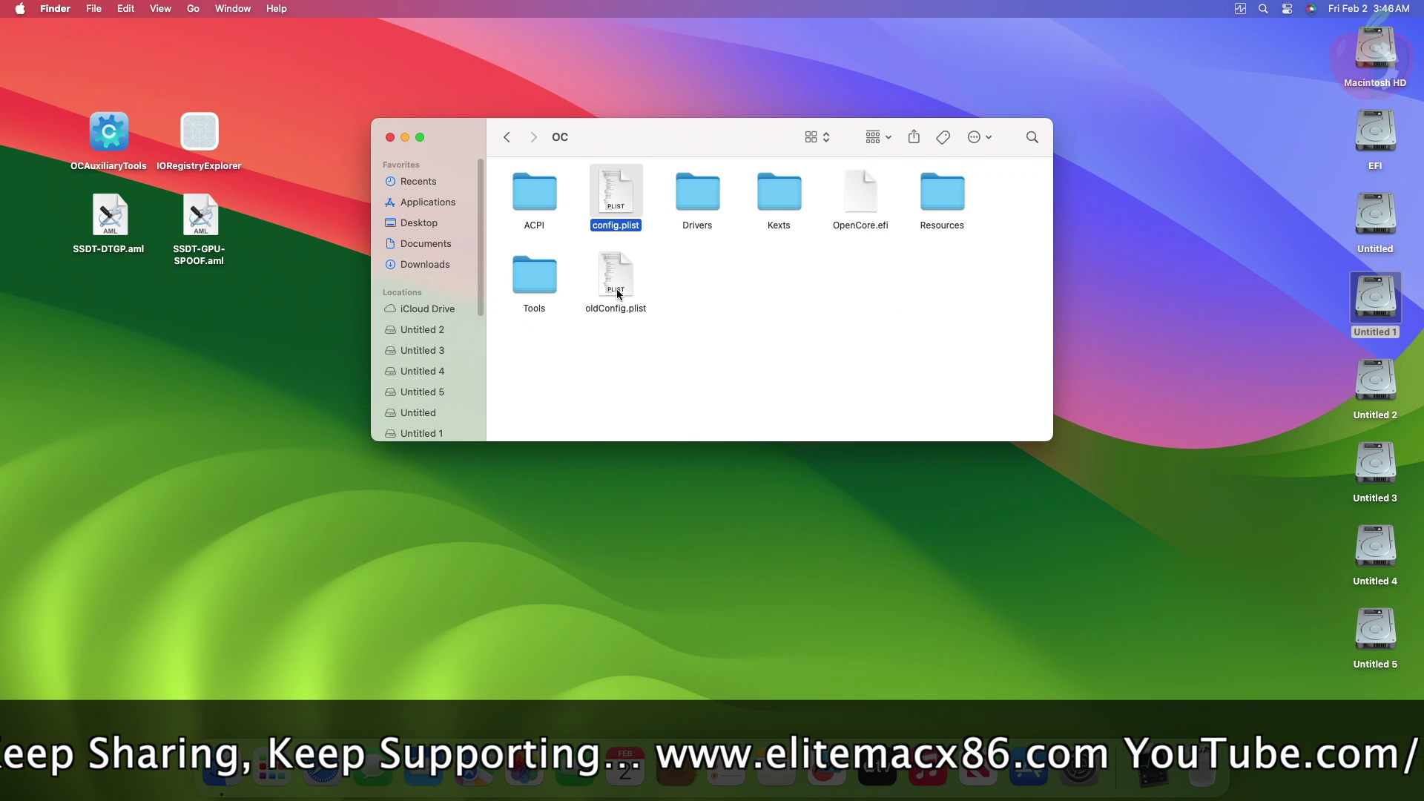
pyautogui.rightClick(630, 286)
pyautogui.click(671, 336)
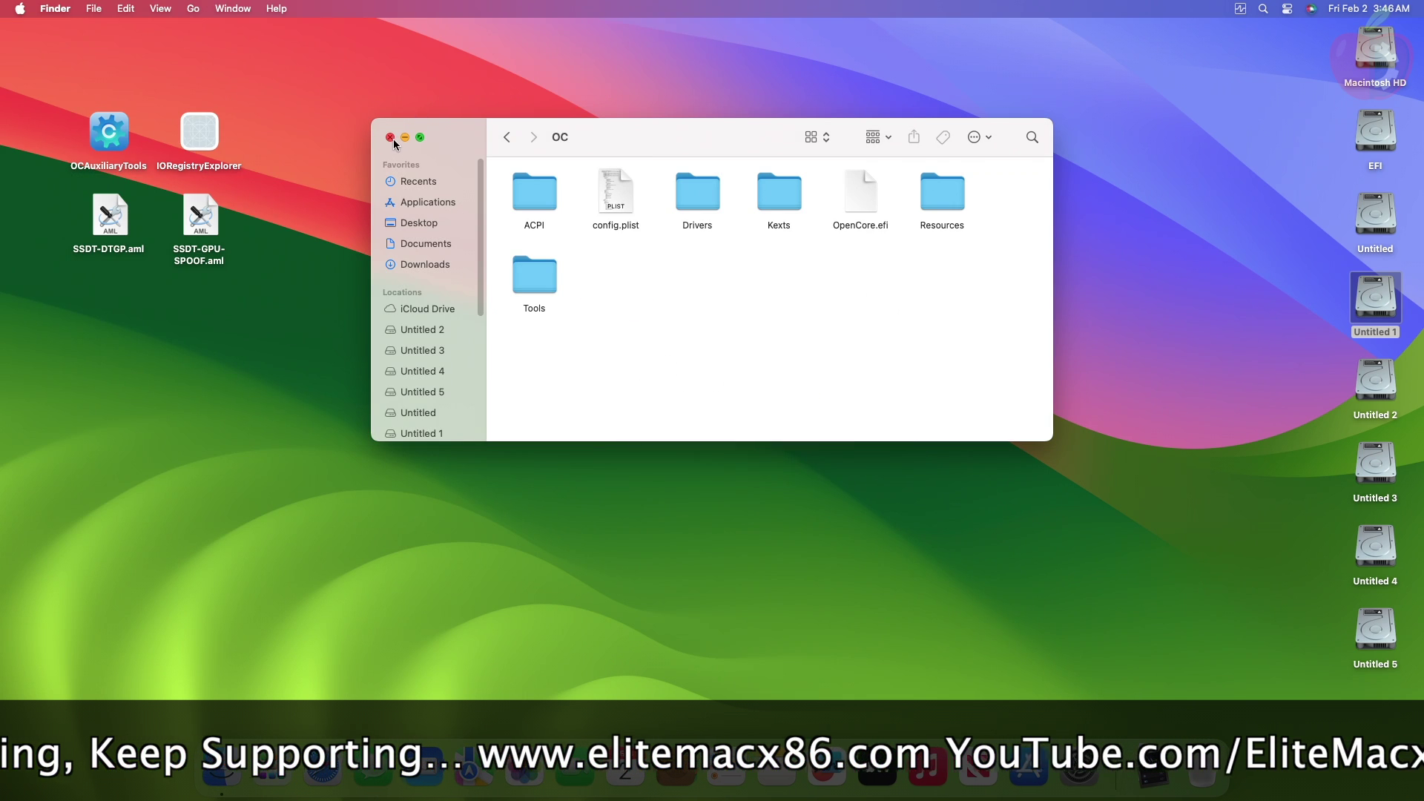
pyautogui.click(390, 137)
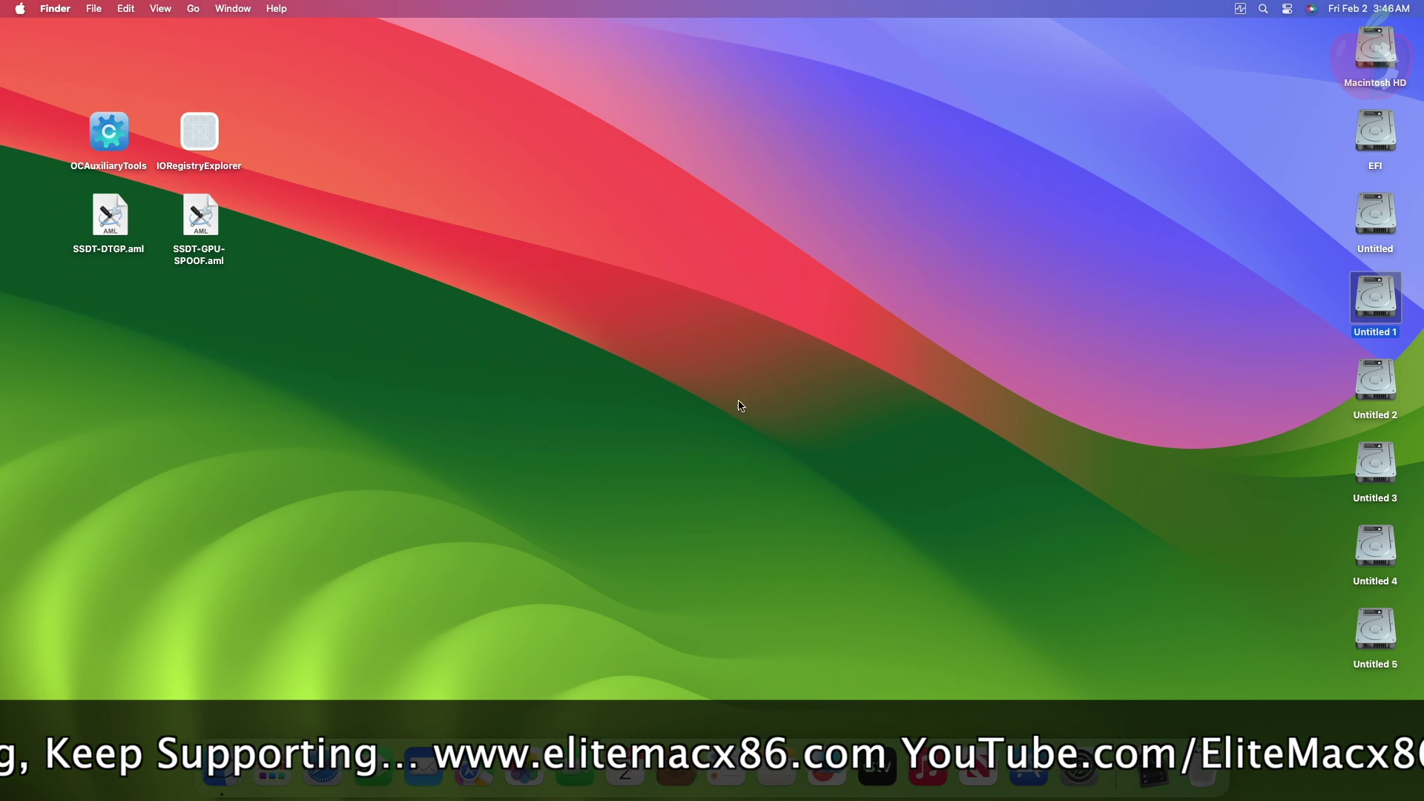
# Step: Empty the Trash, eject the EFI disk and restart the Mac
pyautogui.rightClick(1207, 737)
pyautogui.click(1214, 714)
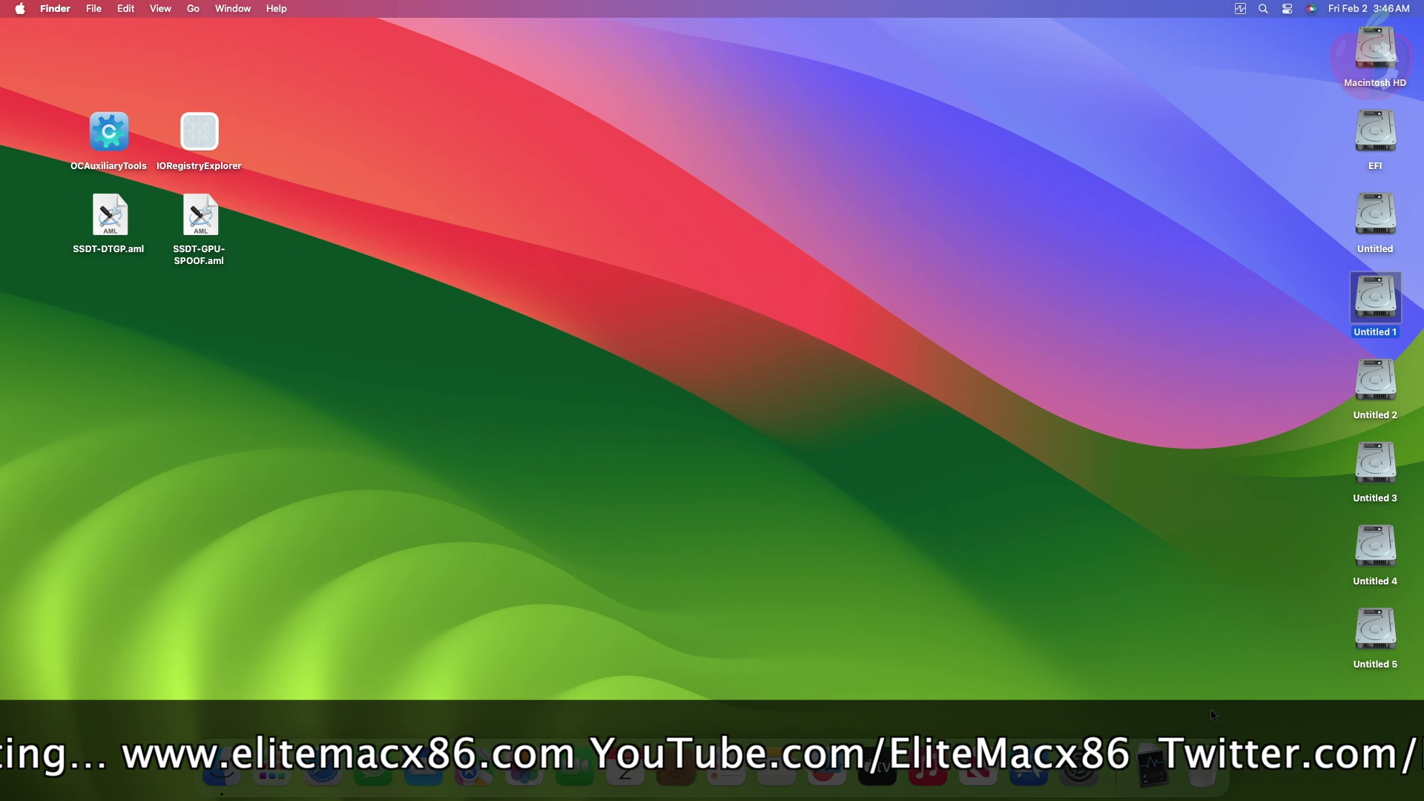
pyautogui.rightClick(1370, 149)
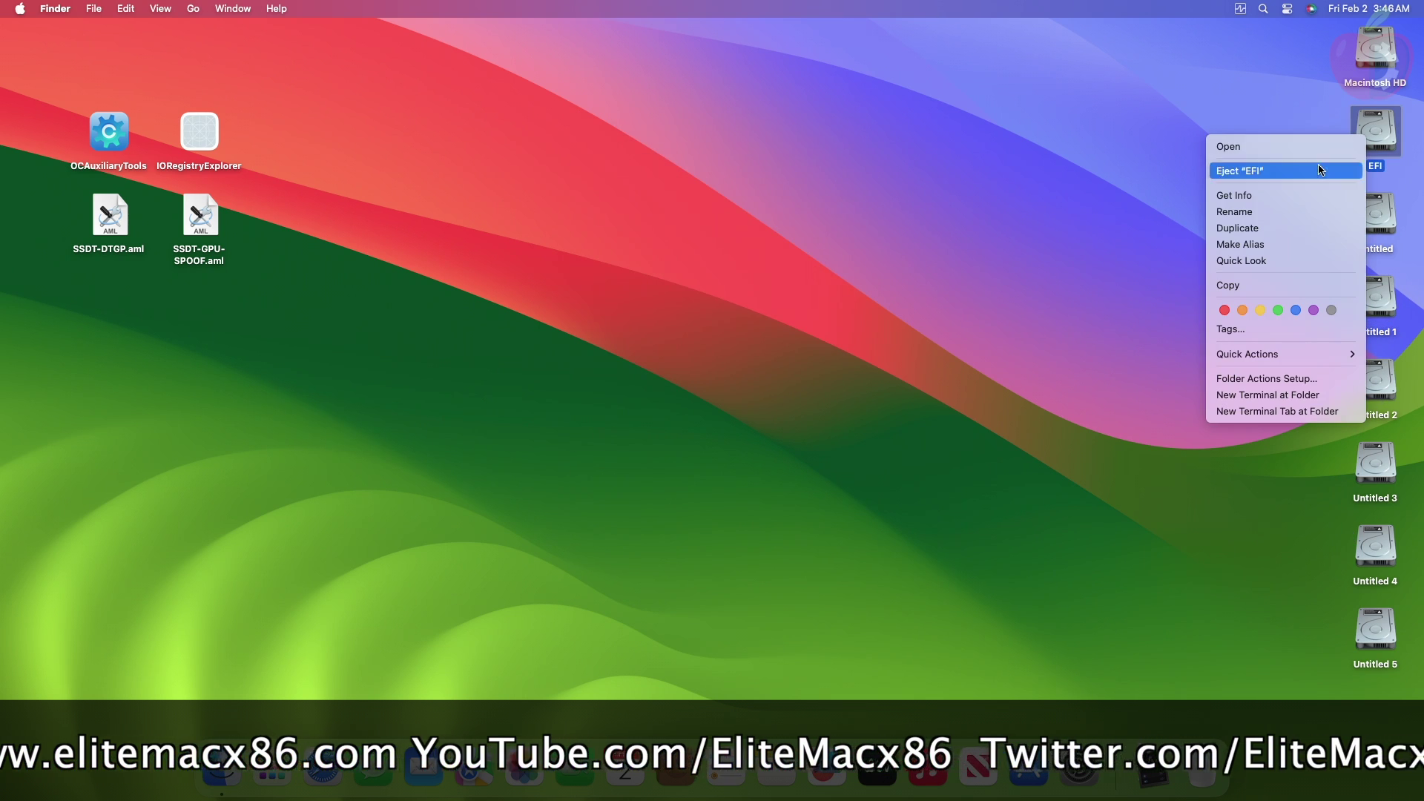
pyautogui.click(1021, 265)
pyautogui.click(17, 8)
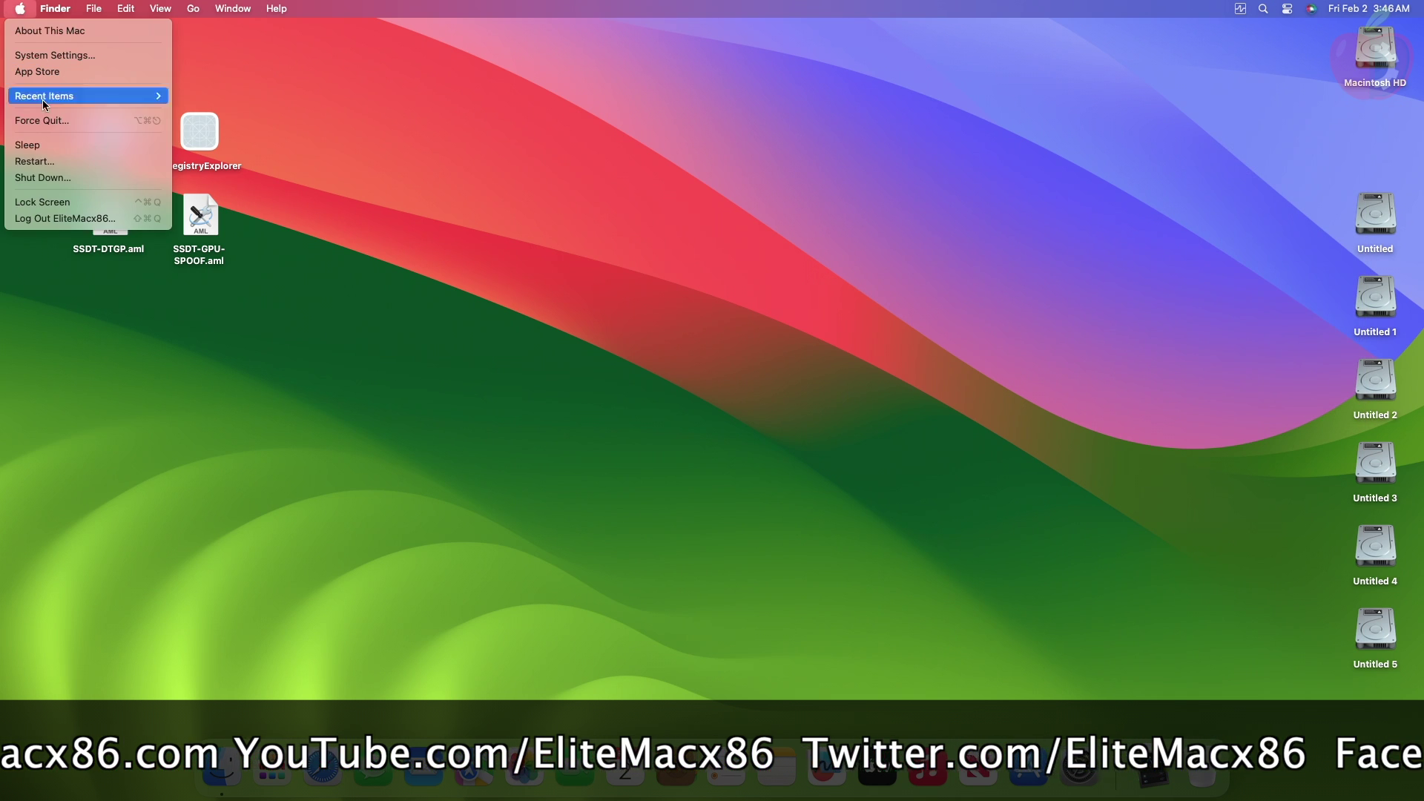
pyautogui.click(57, 159)
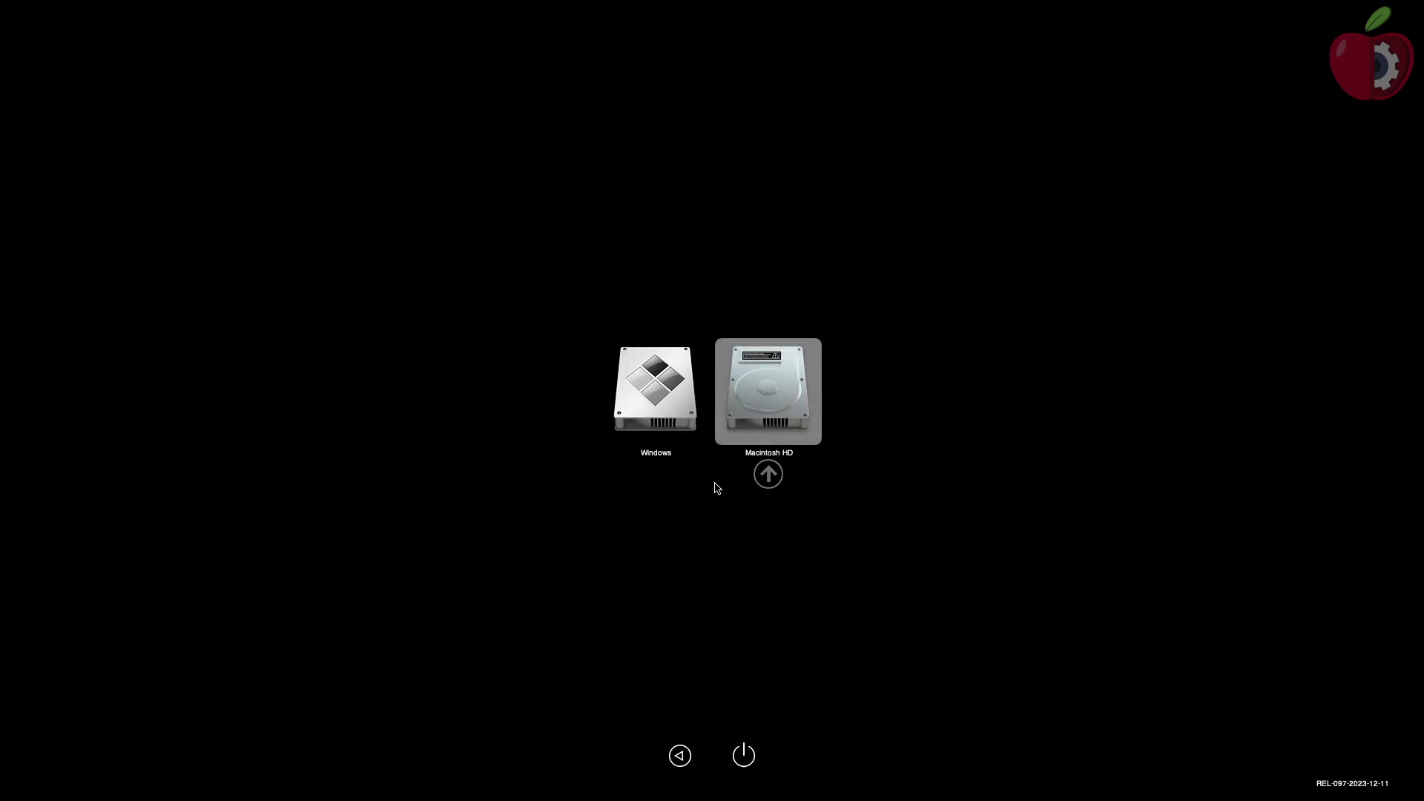
# Step: Boot Macintosh HD from the OpenCore picker and sign in with the account password
pyautogui.press('Return')
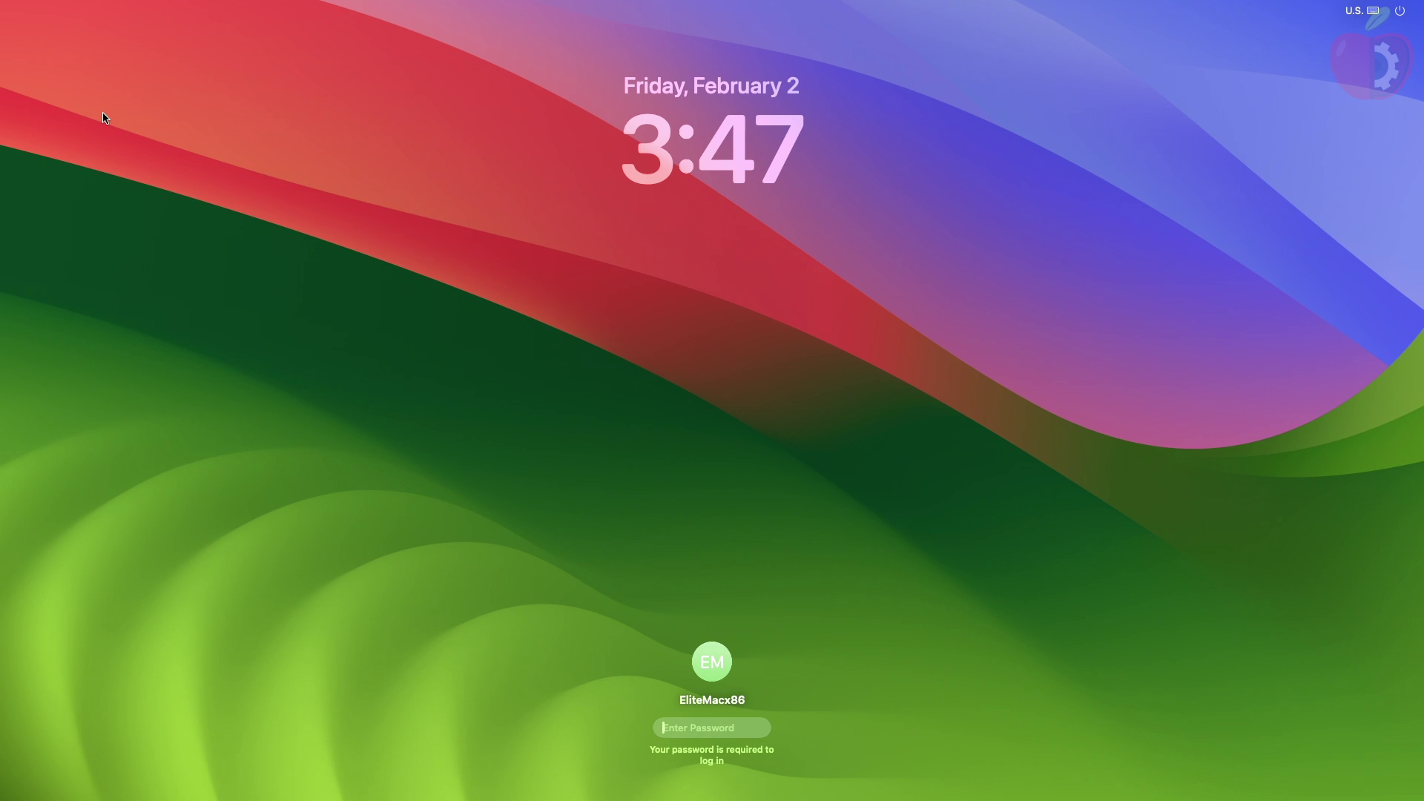
pyautogui.write('•')
pyautogui.press('Return')
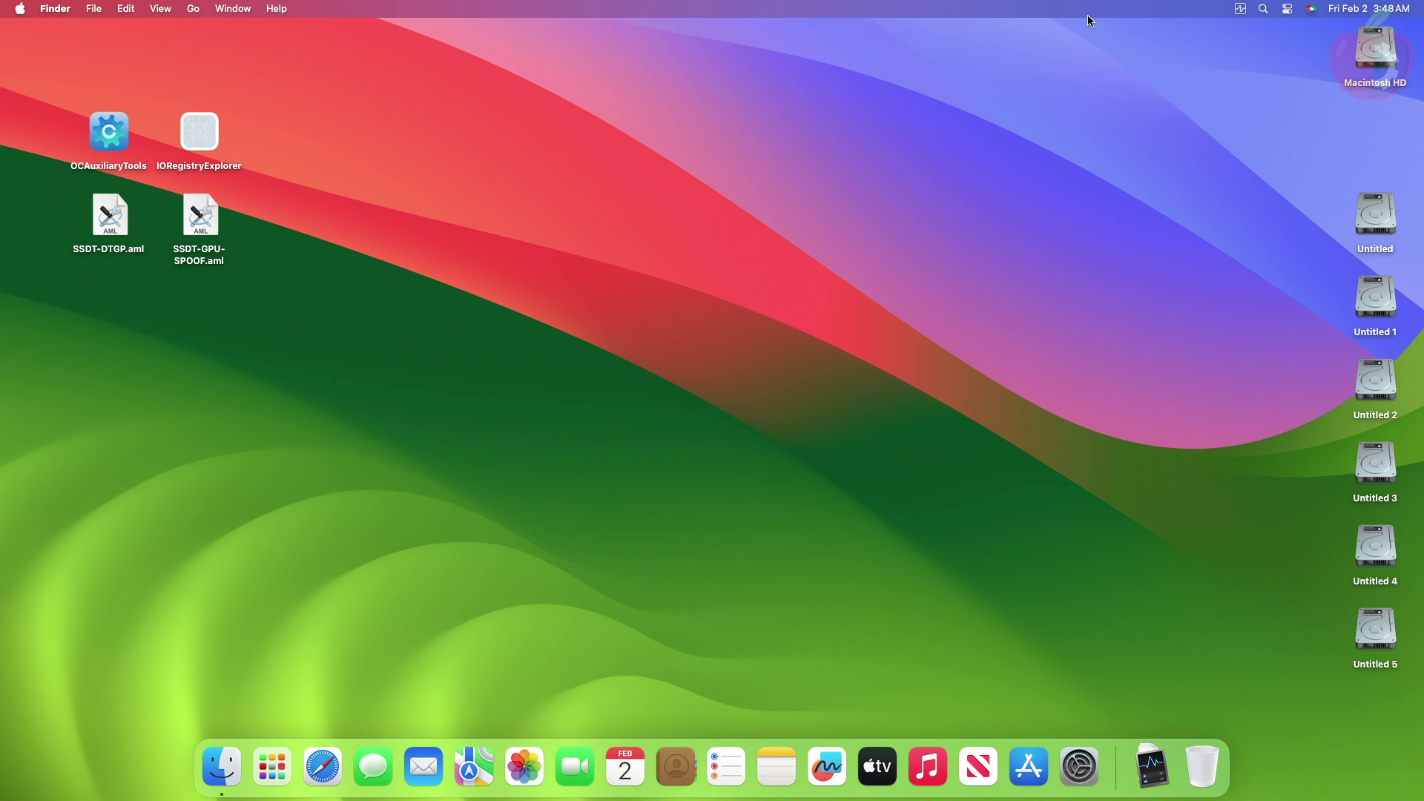
# Step: Show HWMonitorSMC2's RX 6800 readings: 41°C, fans at 854 rpm (22%), 22 W
pyautogui.click(1240, 8)
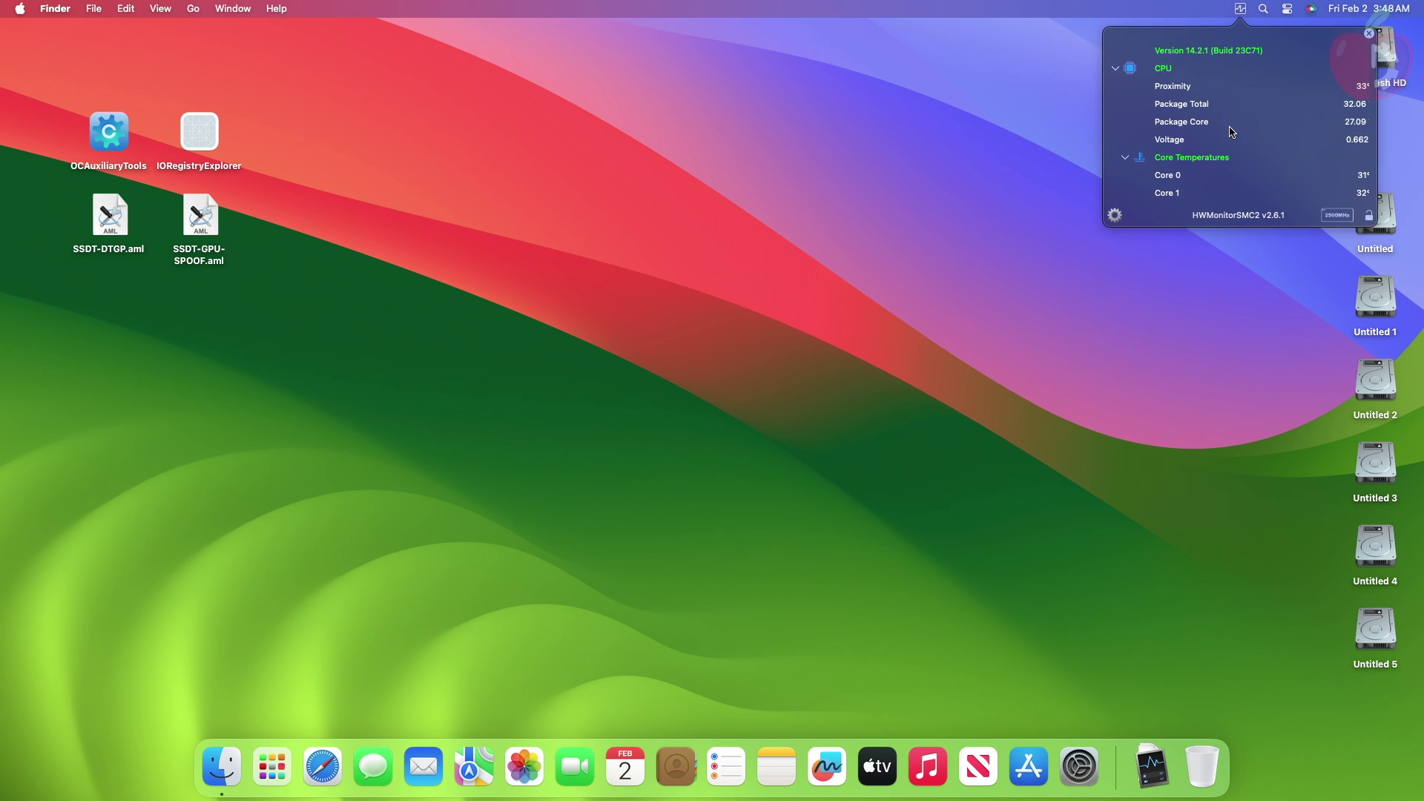
pyautogui.scroll(-2, 1246, 132)
pyautogui.scroll(-10, 1249, 139)
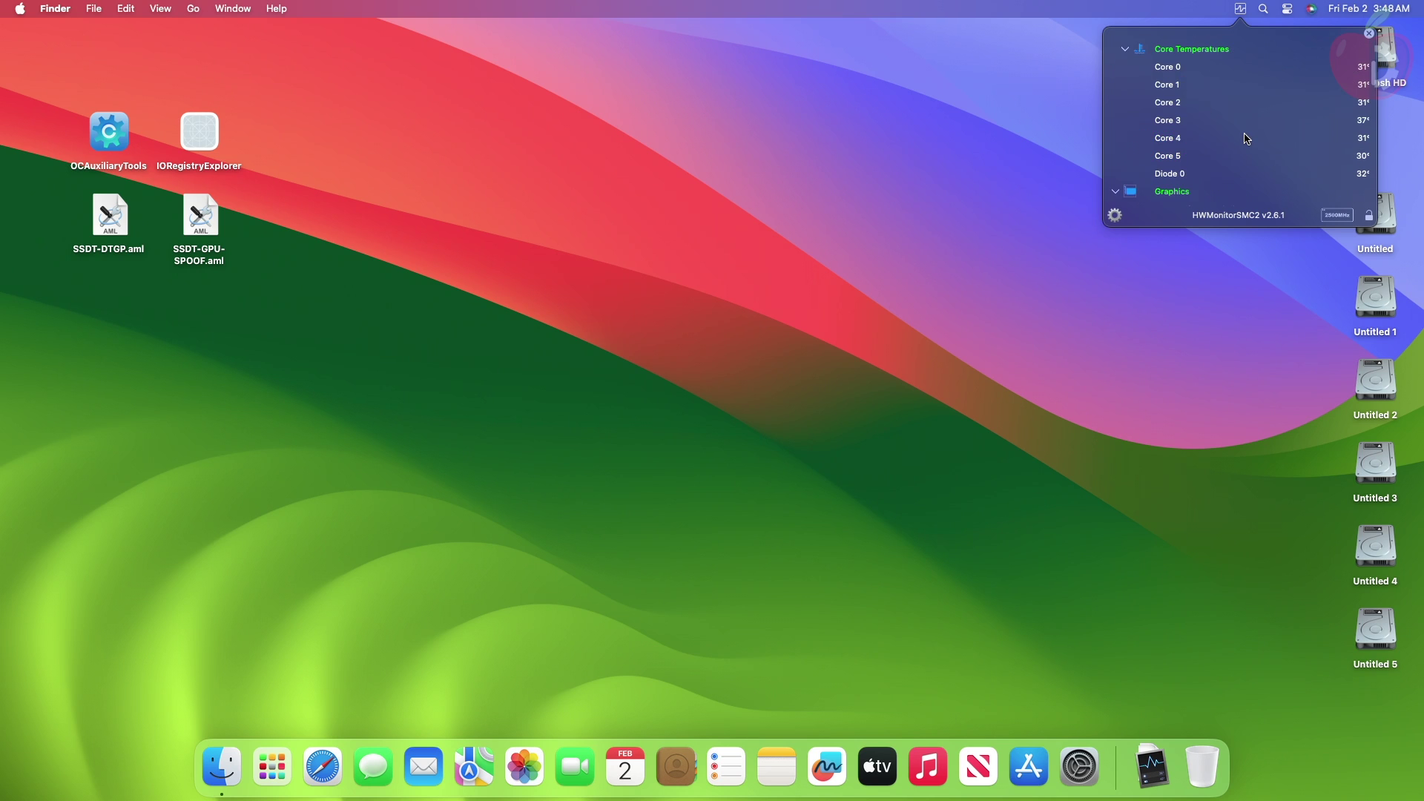
pyautogui.scroll(-2, 1248, 139)
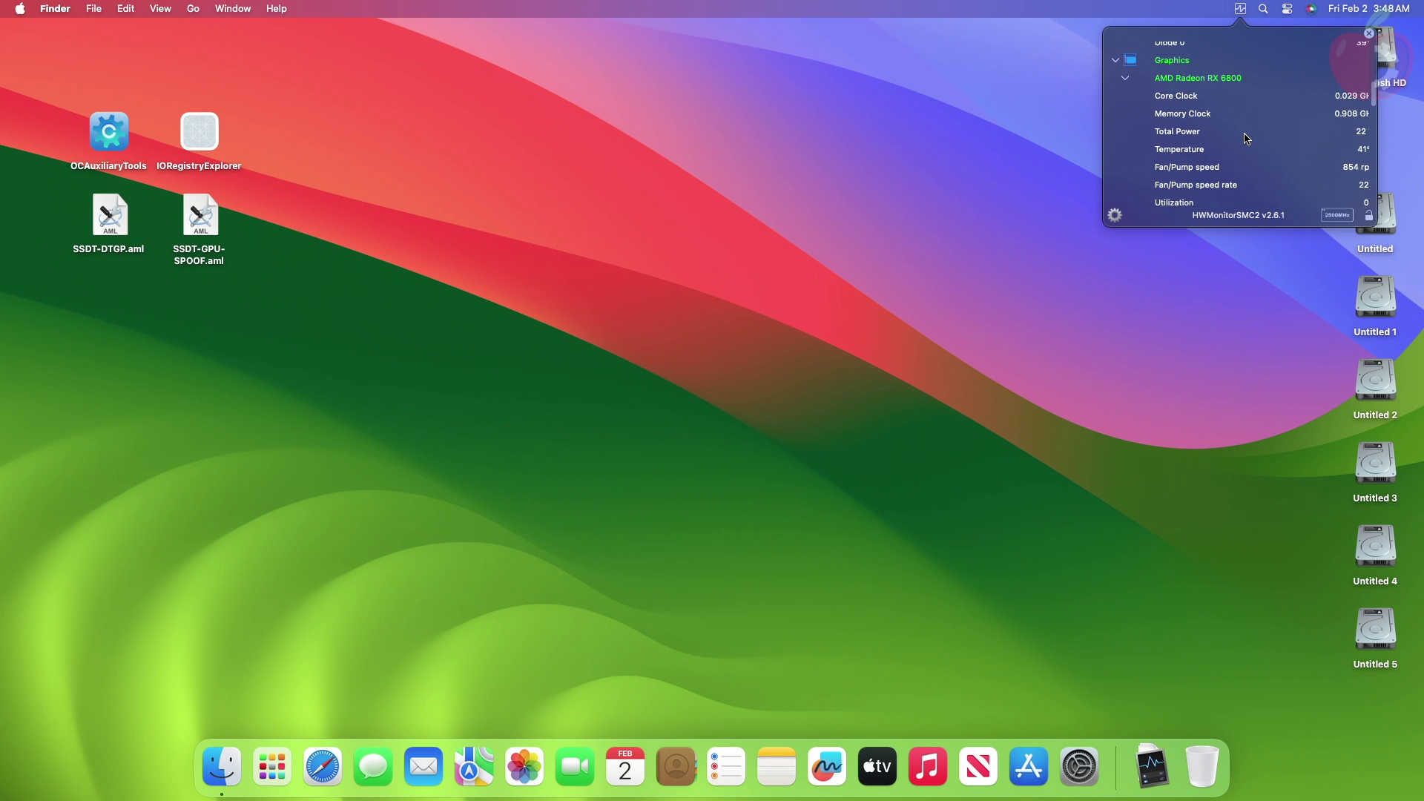
pyautogui.hscroll(2, 1248, 138)
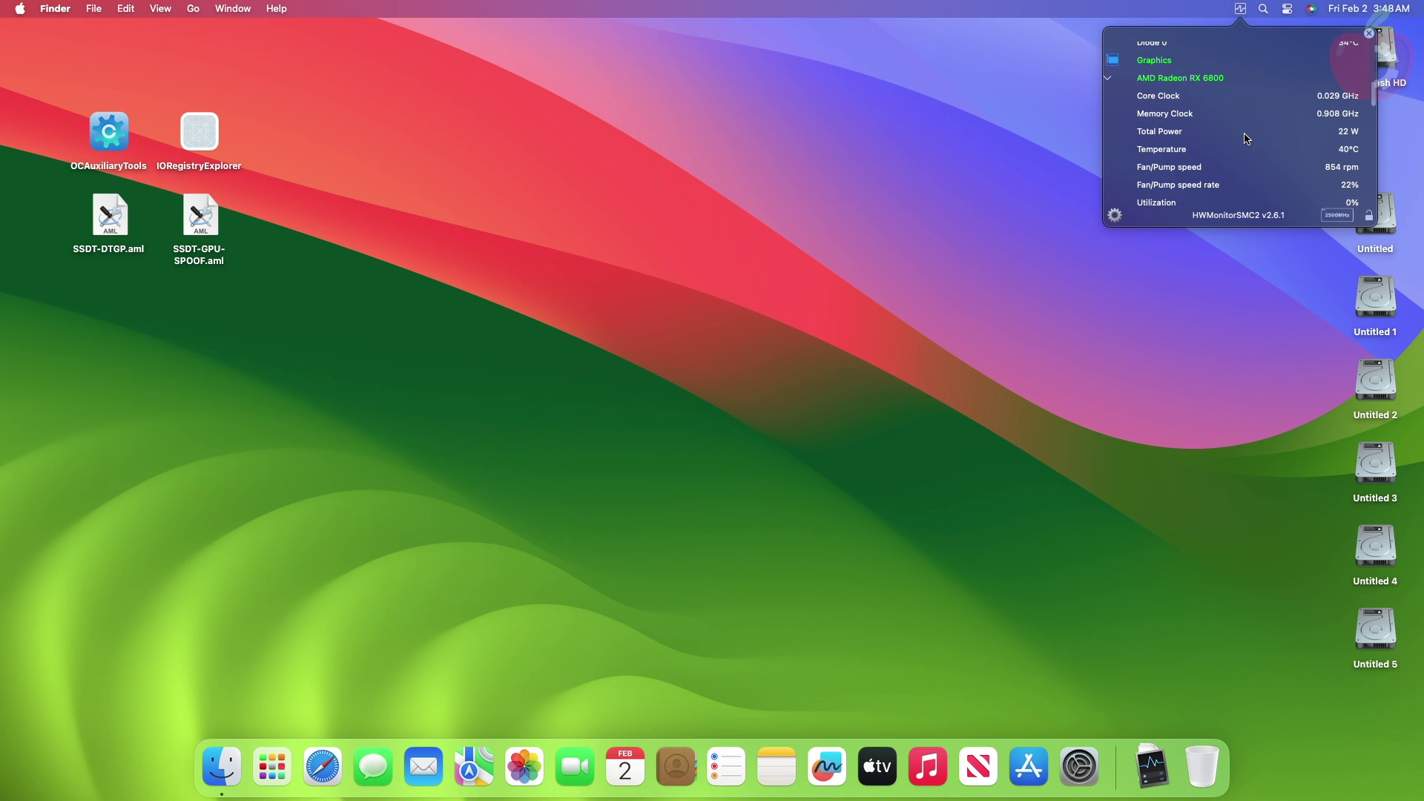
pyautogui.scroll(-1, 1248, 139)
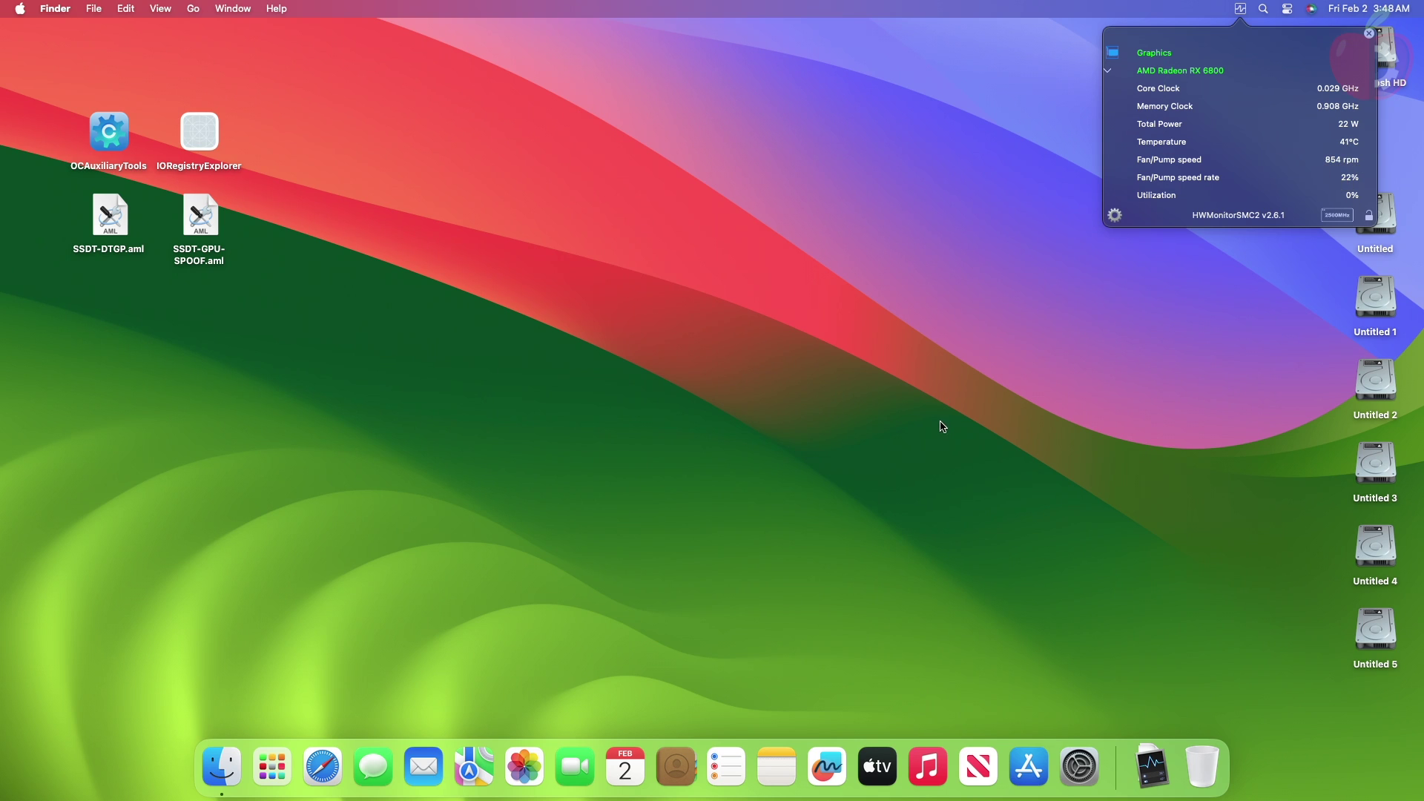
# Step: Launch LuxMark from Launchpad and watch HWMonitor during the RX 6800 OpenCL benchmark
pyautogui.click(269, 775)
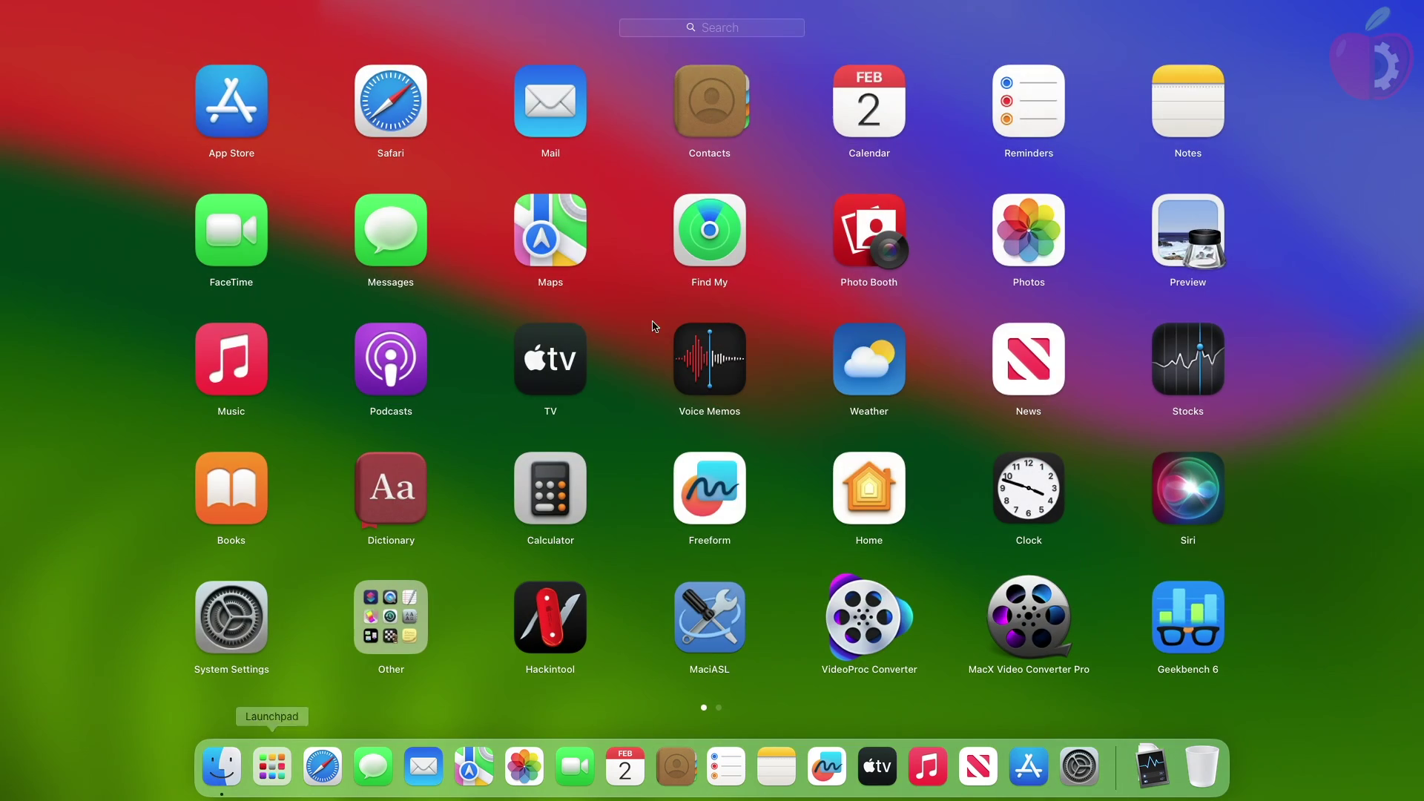
pyautogui.hscroll(3, 664, 315)
pyautogui.click(733, 141)
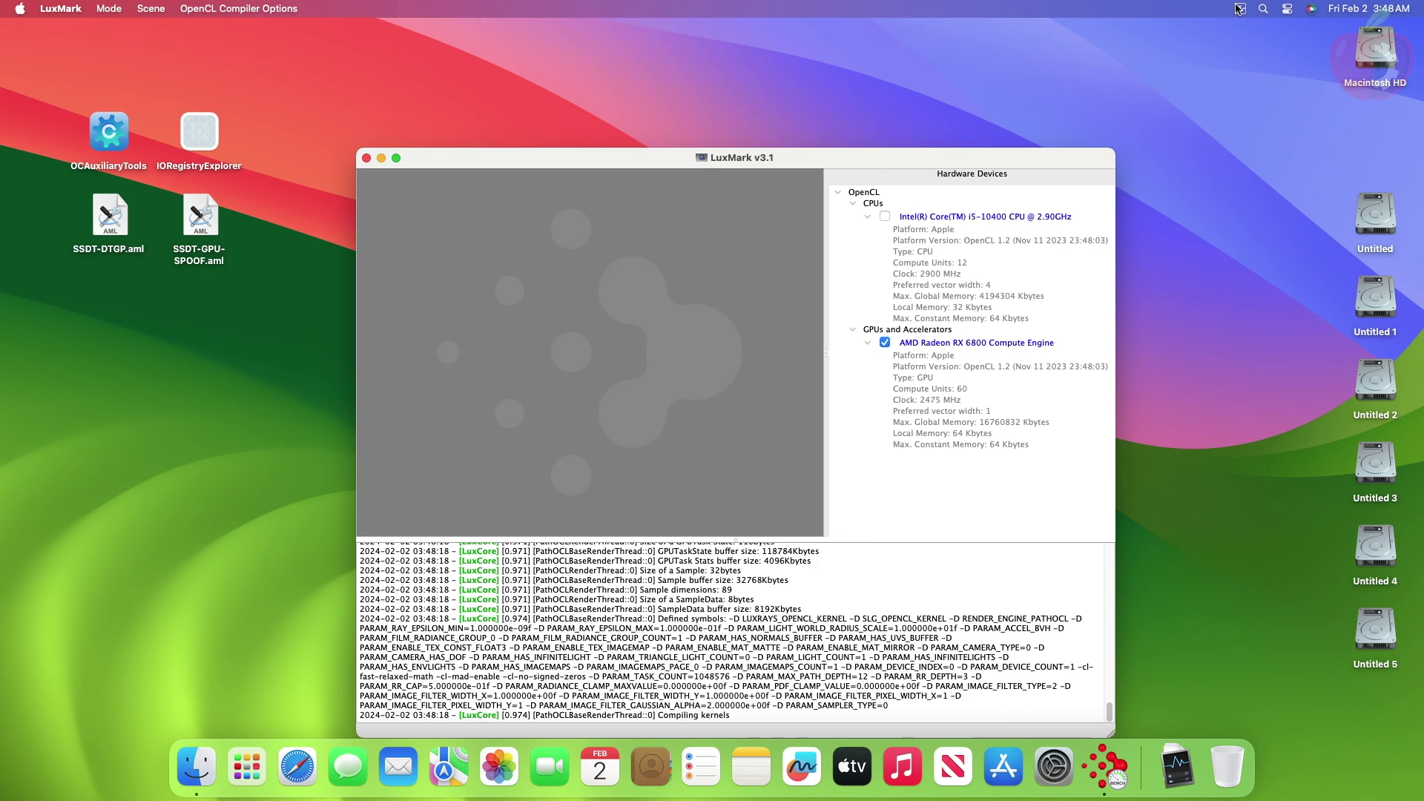
pyautogui.click(1239, 9)
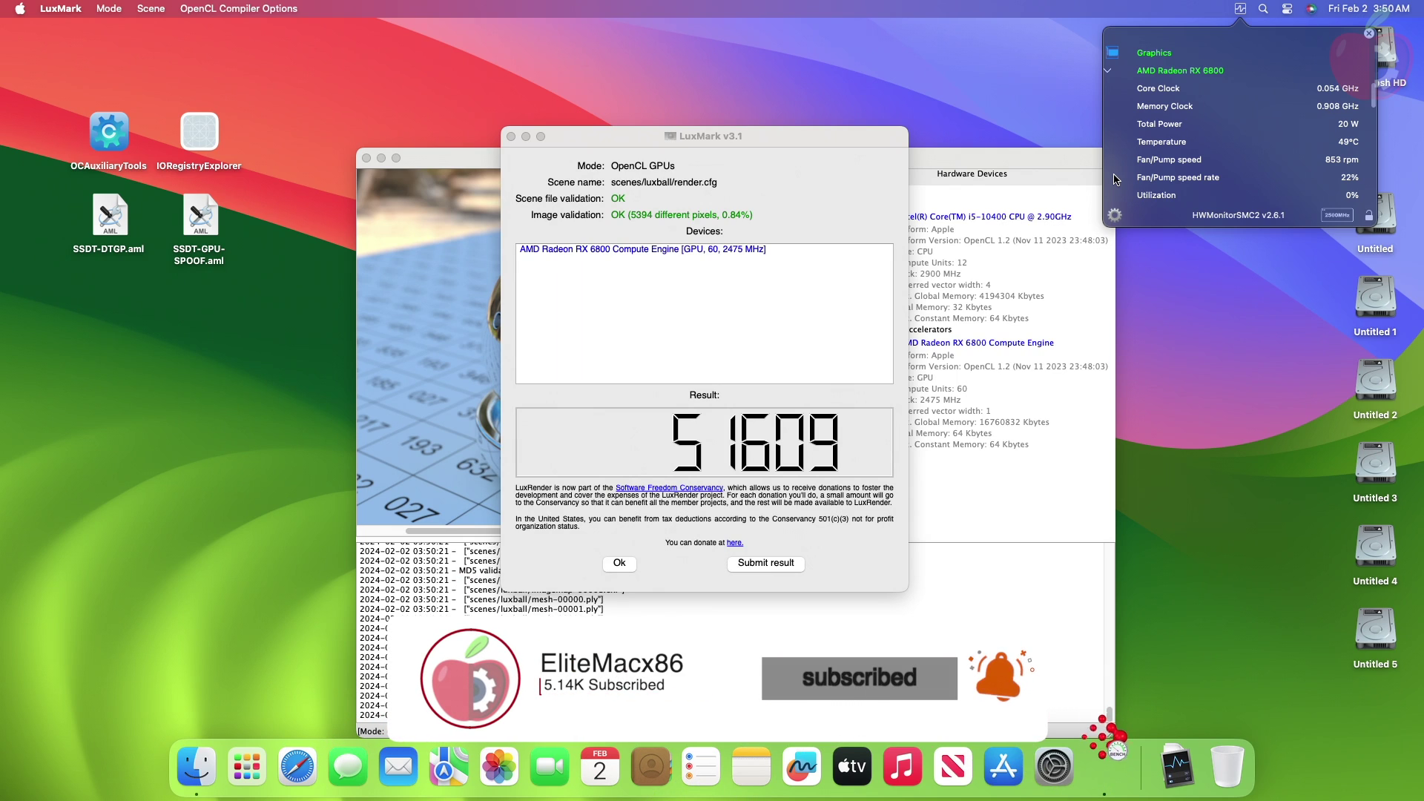
# Step: Dismiss the 51609 benchmark result and quit LuxMark
pyautogui.click(619, 563)
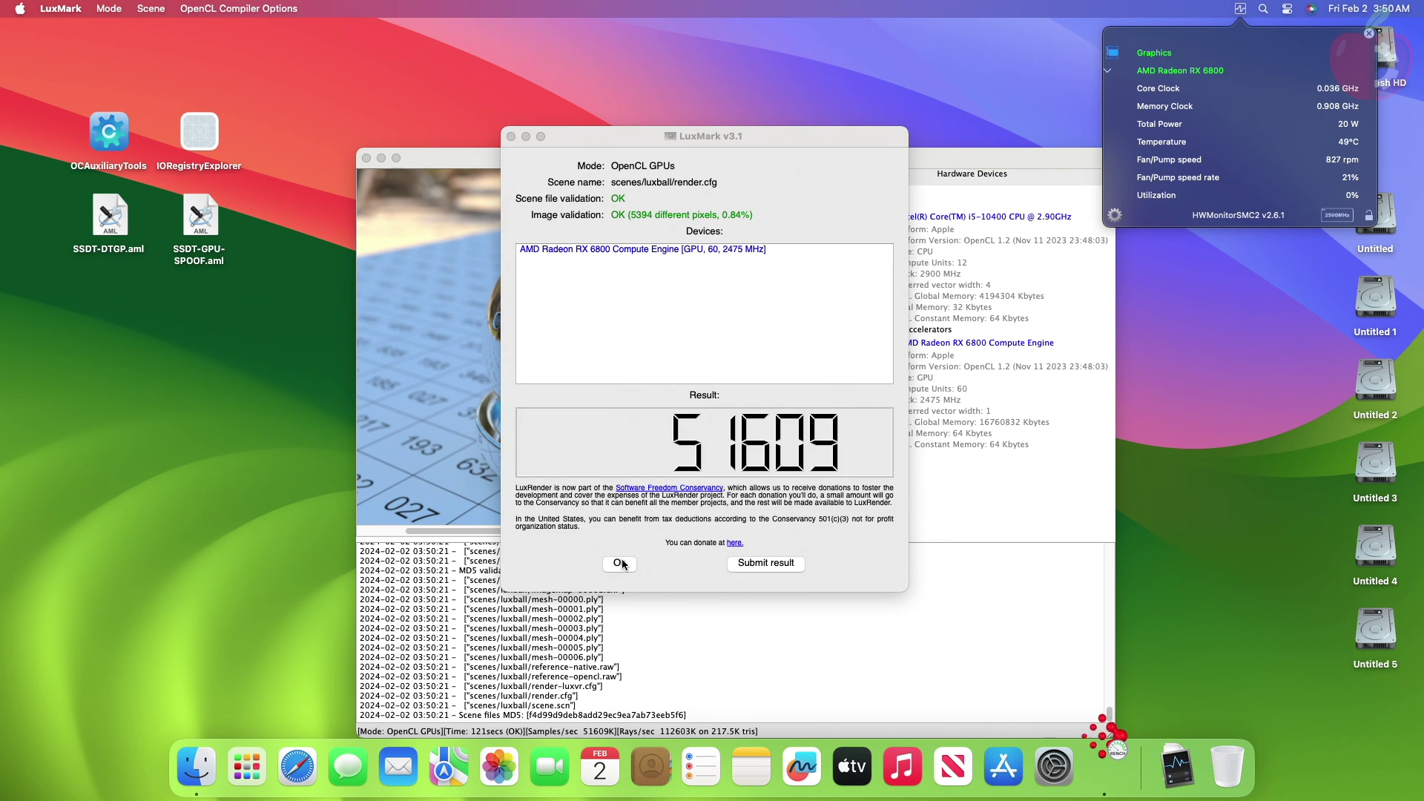
pyautogui.click(61, 9)
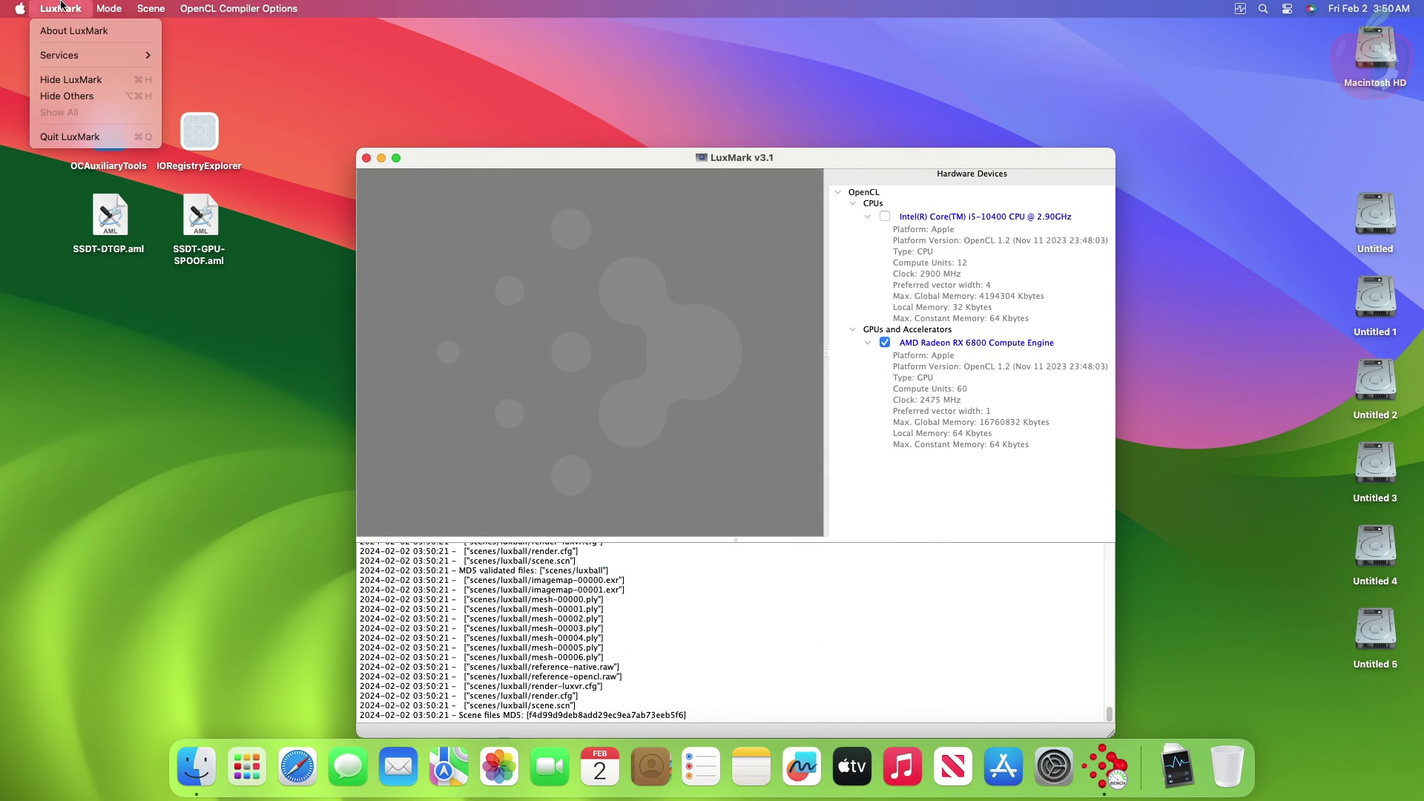
pyautogui.click(69, 136)
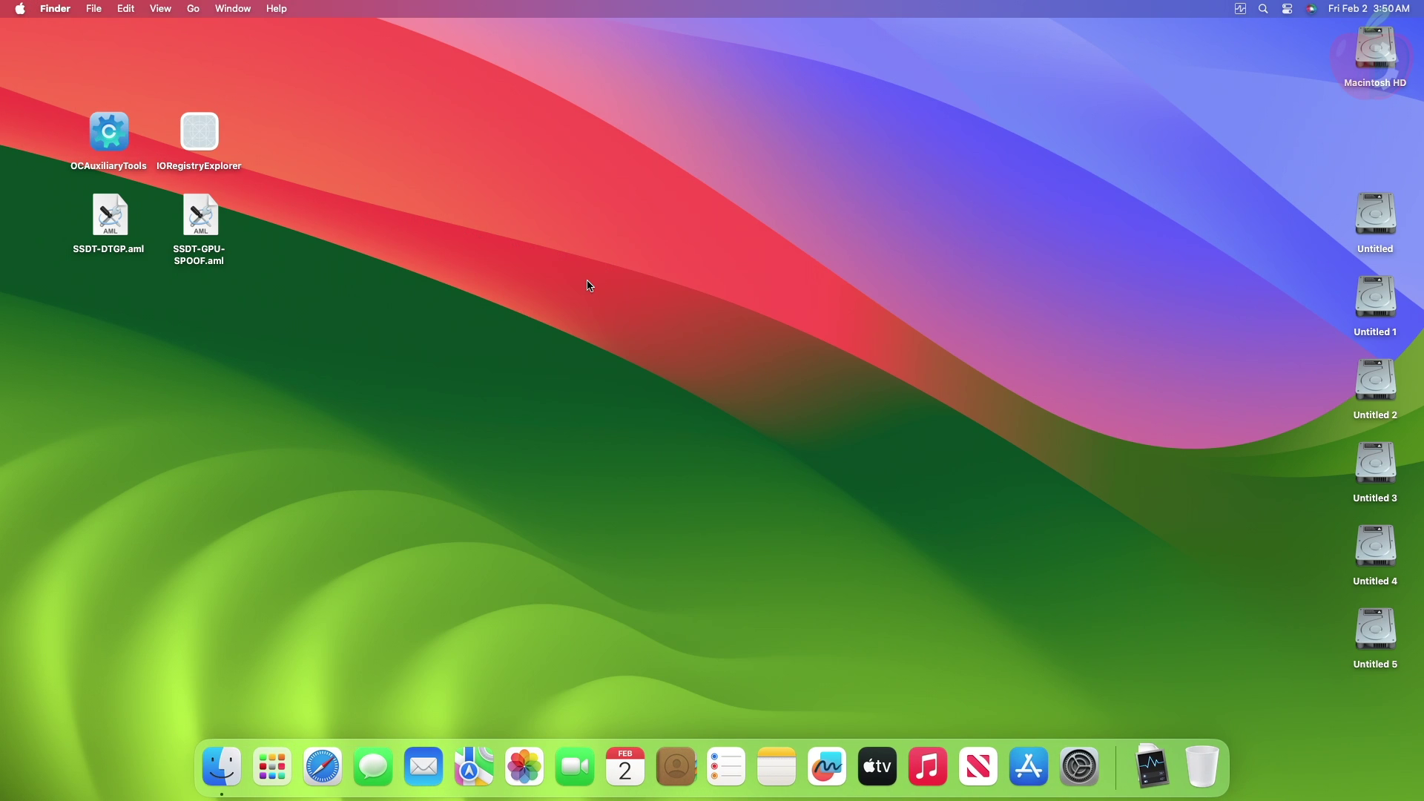